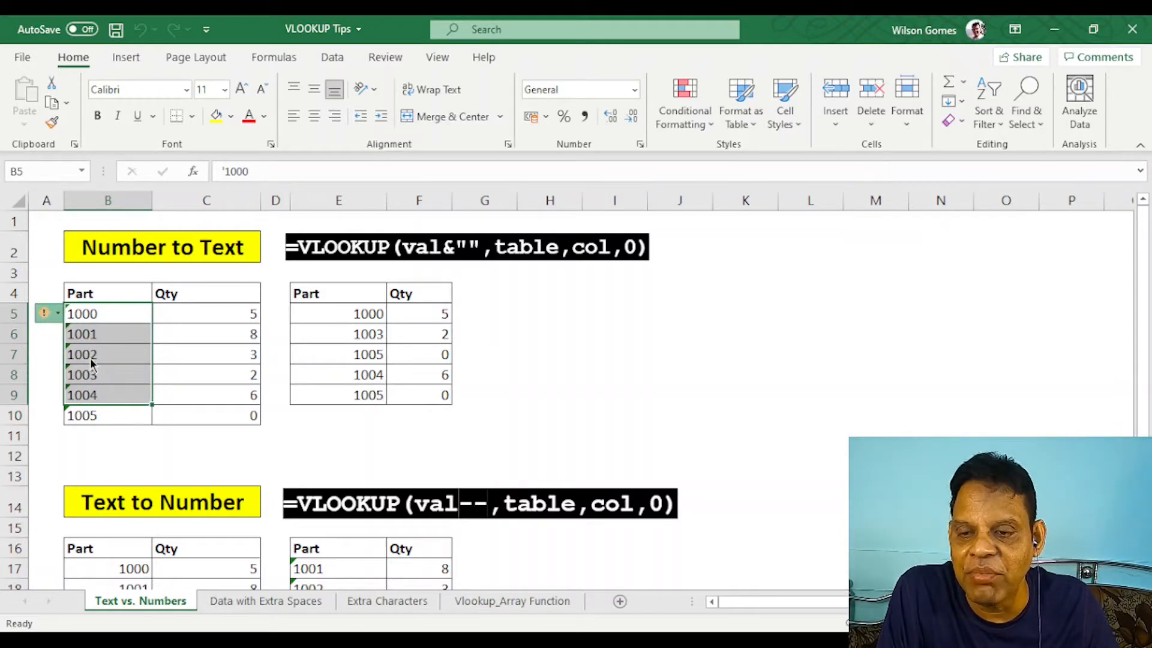
# Try a plain lookup in F5 by replacing its formula with =VLOOKUP(E5,B4:C10,2,0)
pyautogui.click(575, 332)
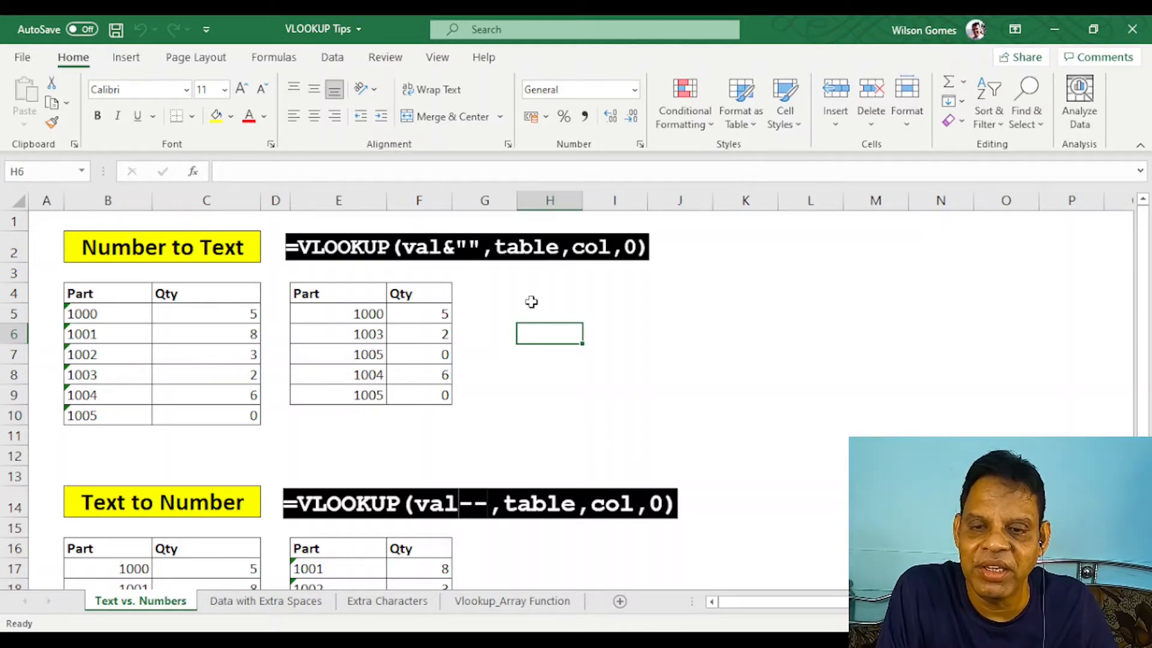
pyautogui.click(411, 319)
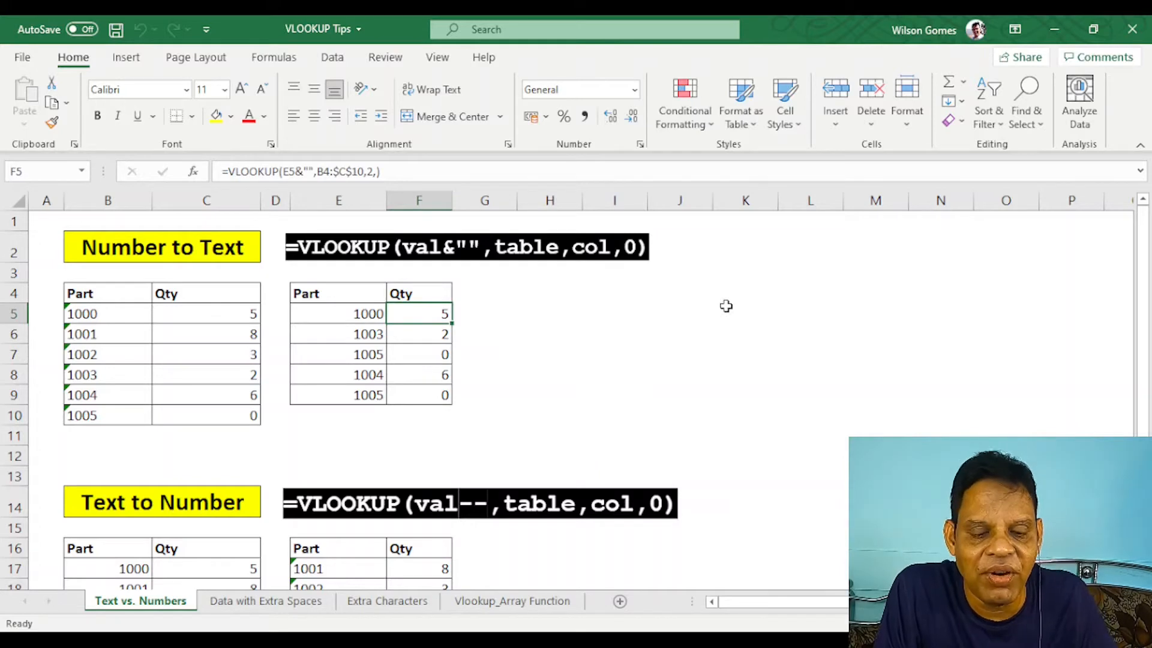
pyautogui.press('Delete')
pyautogui.write('=v')
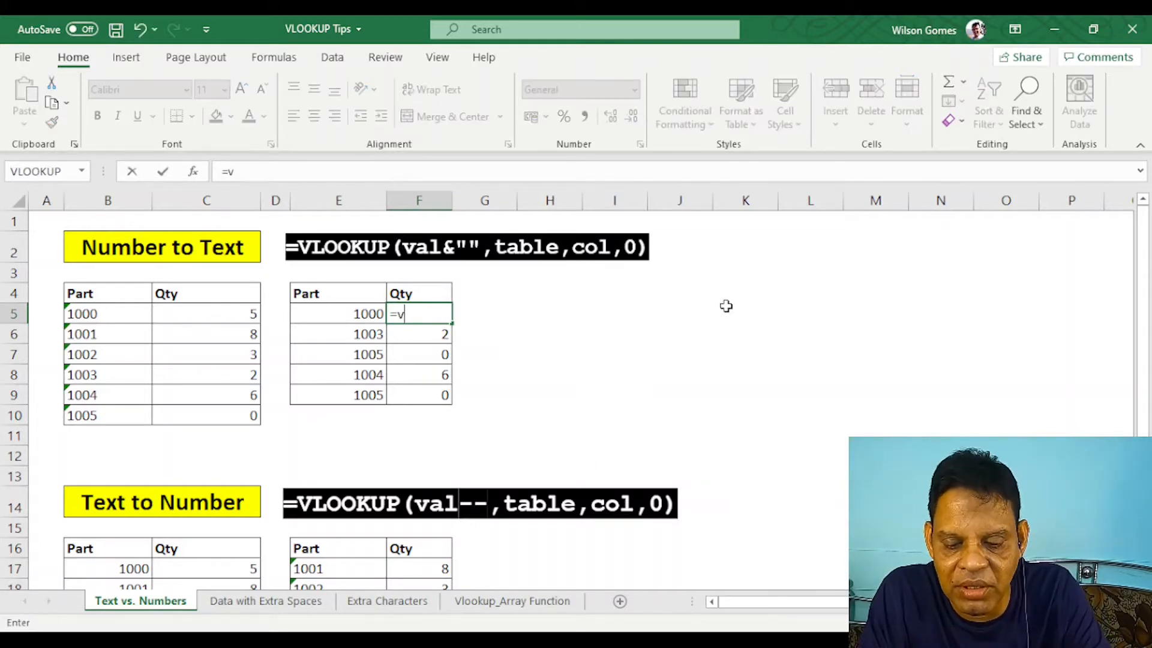
pyautogui.write('lookup')
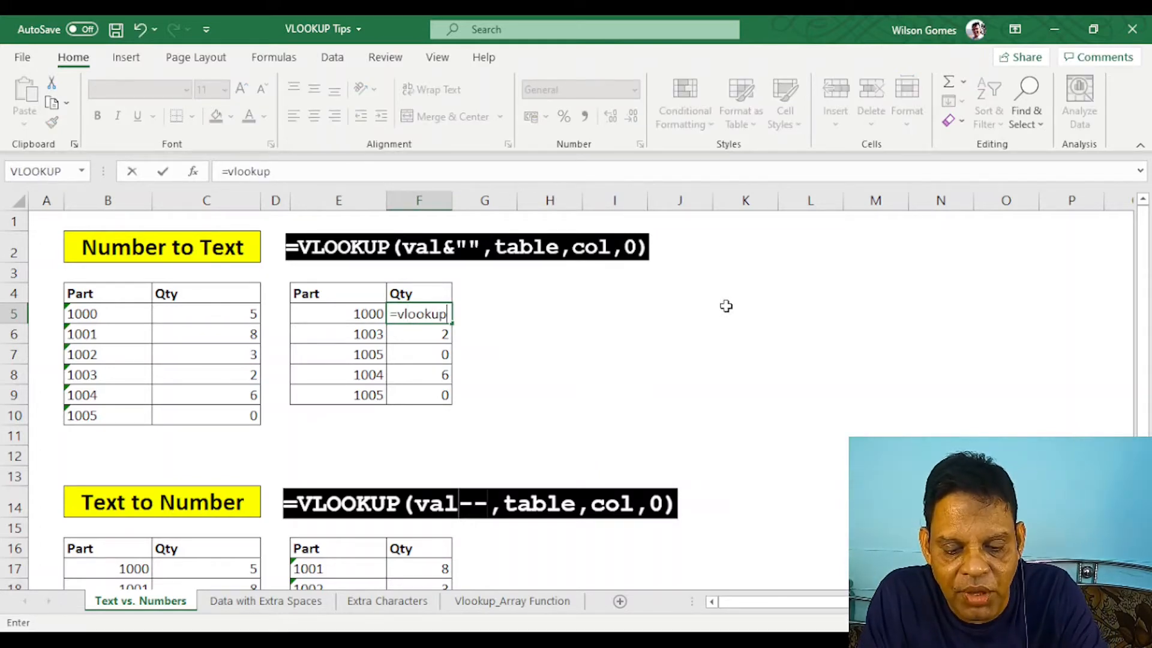
pyautogui.write('(')
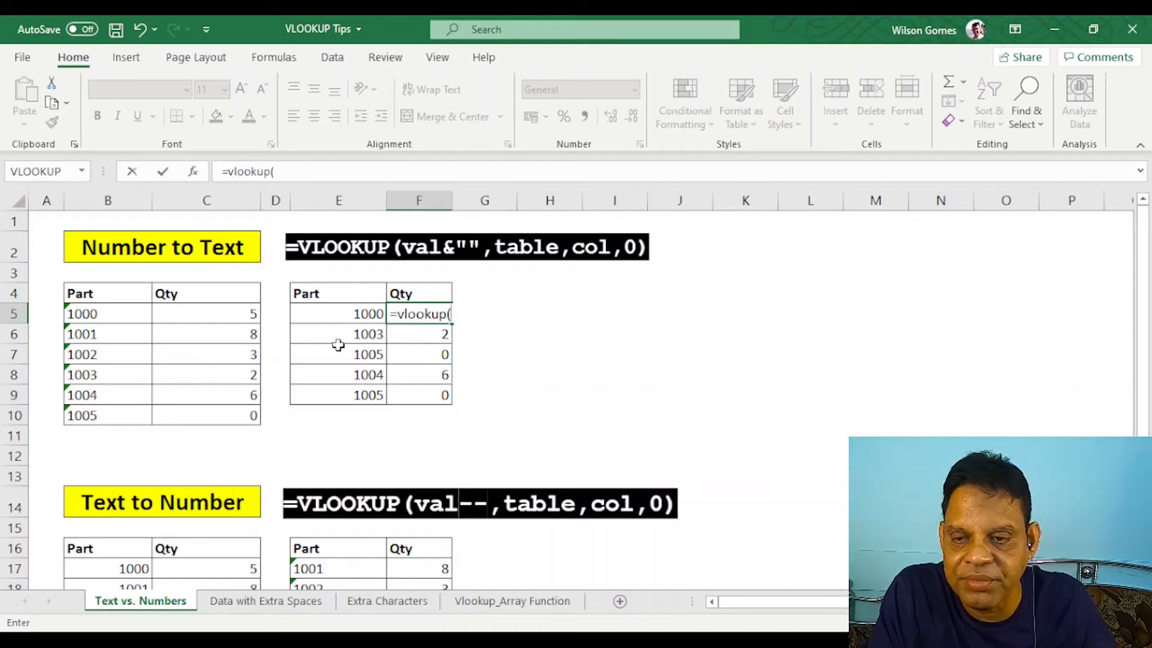
pyautogui.click(300, 311)
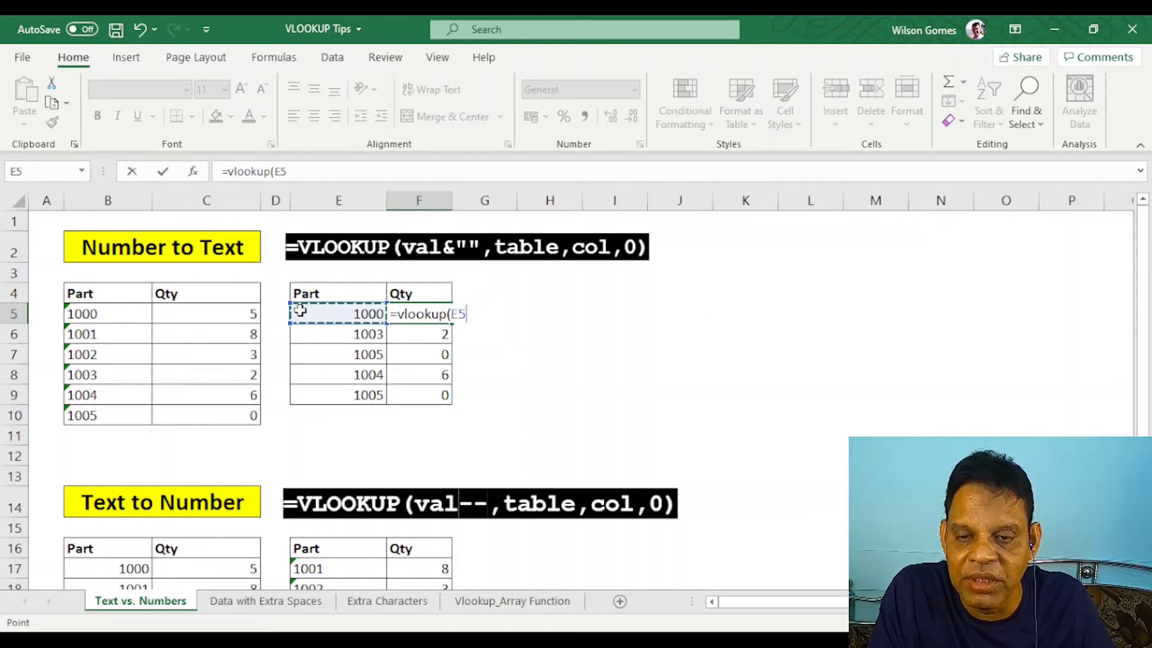
pyautogui.write(',')
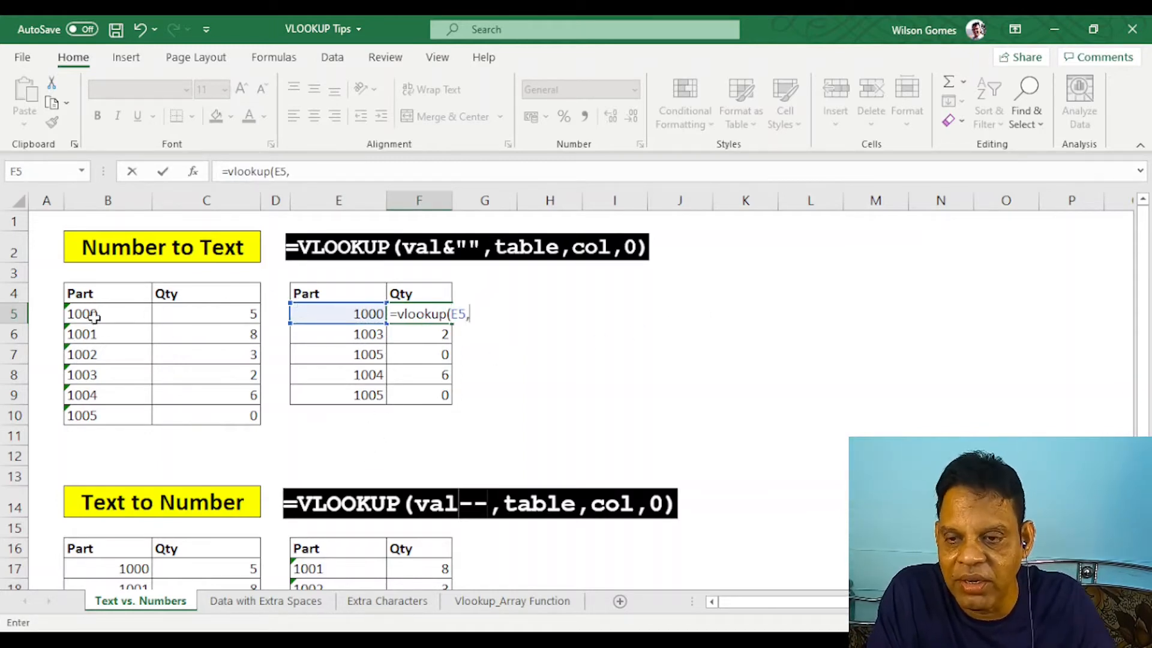
pyautogui.moveTo(91, 294); pyautogui.dragTo(202, 419)
pyautogui.write(',')
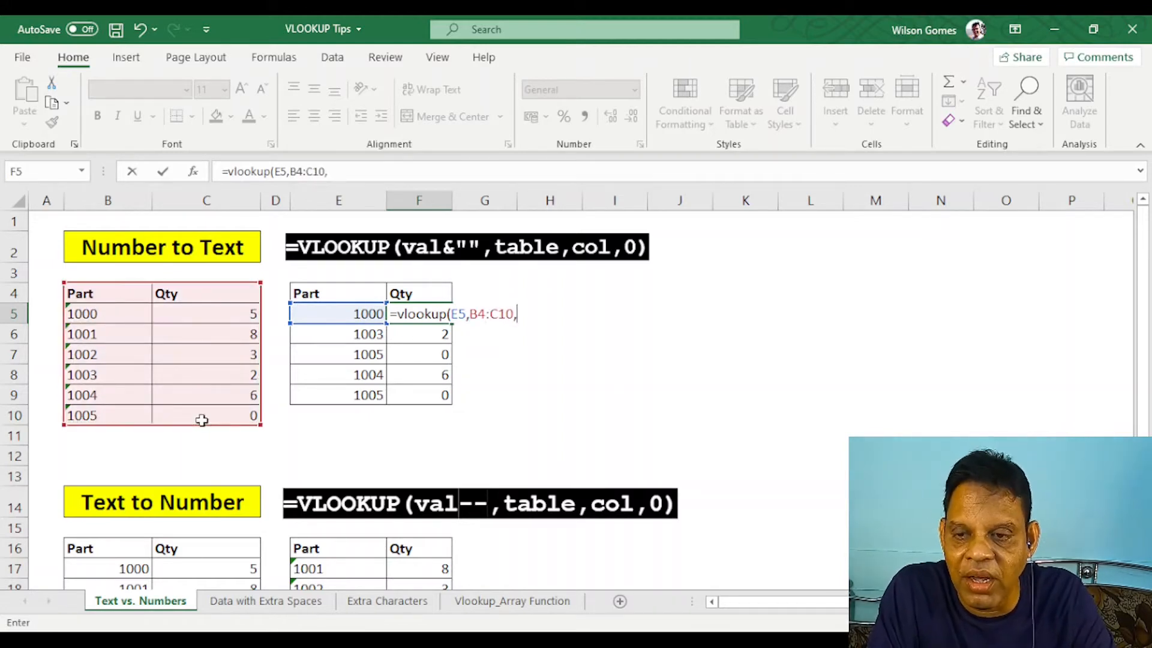
pyautogui.write('2')
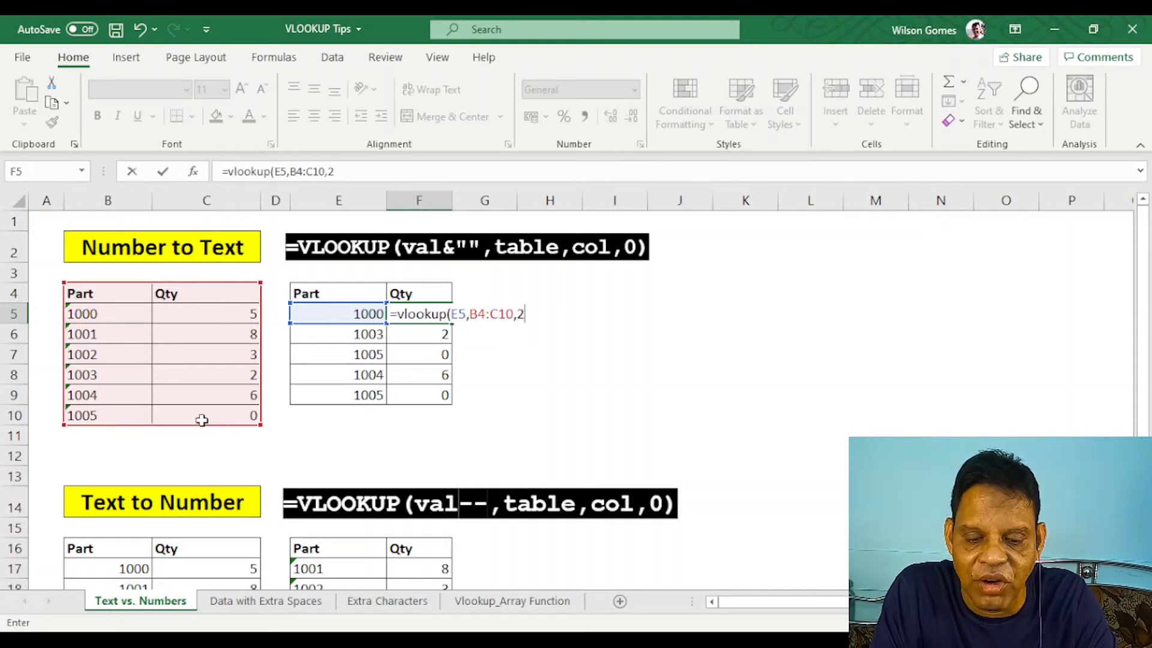
pyautogui.write(',0)')
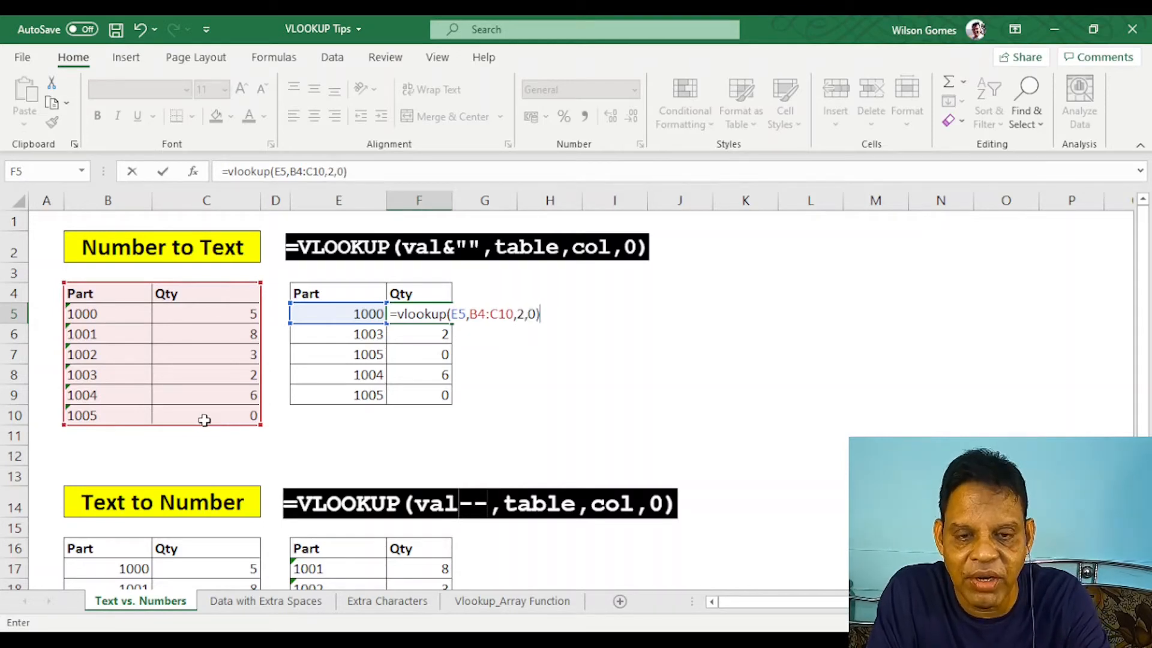
pyautogui.press('Return')
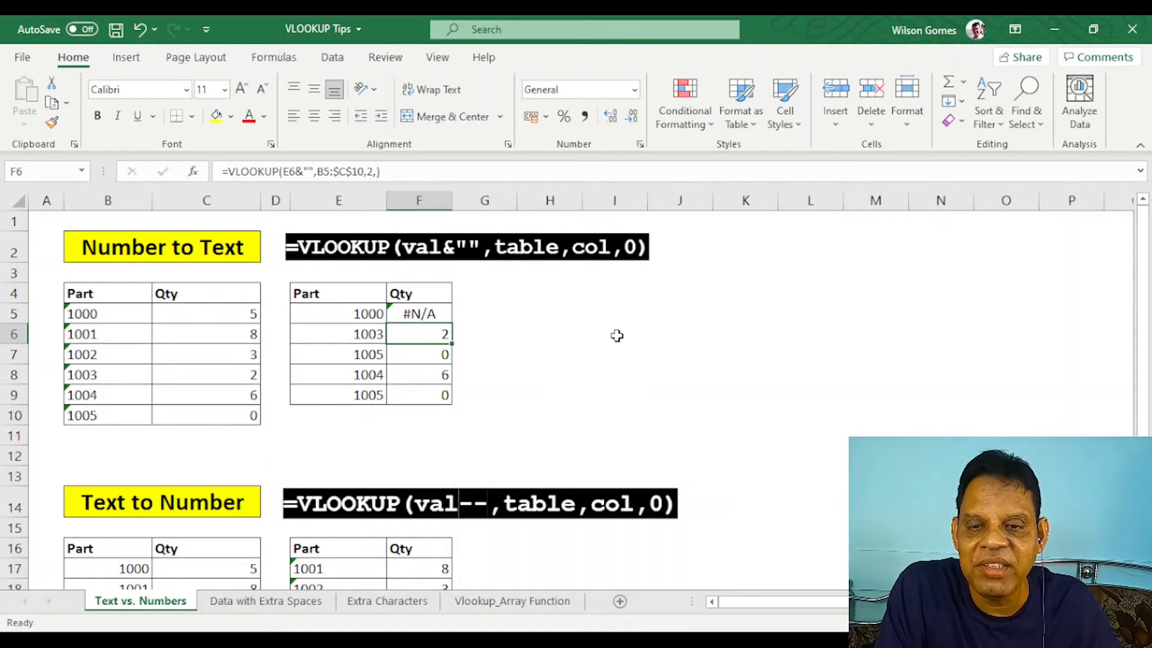
# Clear all lookup formulas from the Qty cells F5:F9 of the Number to Text table
pyautogui.click(346, 315)
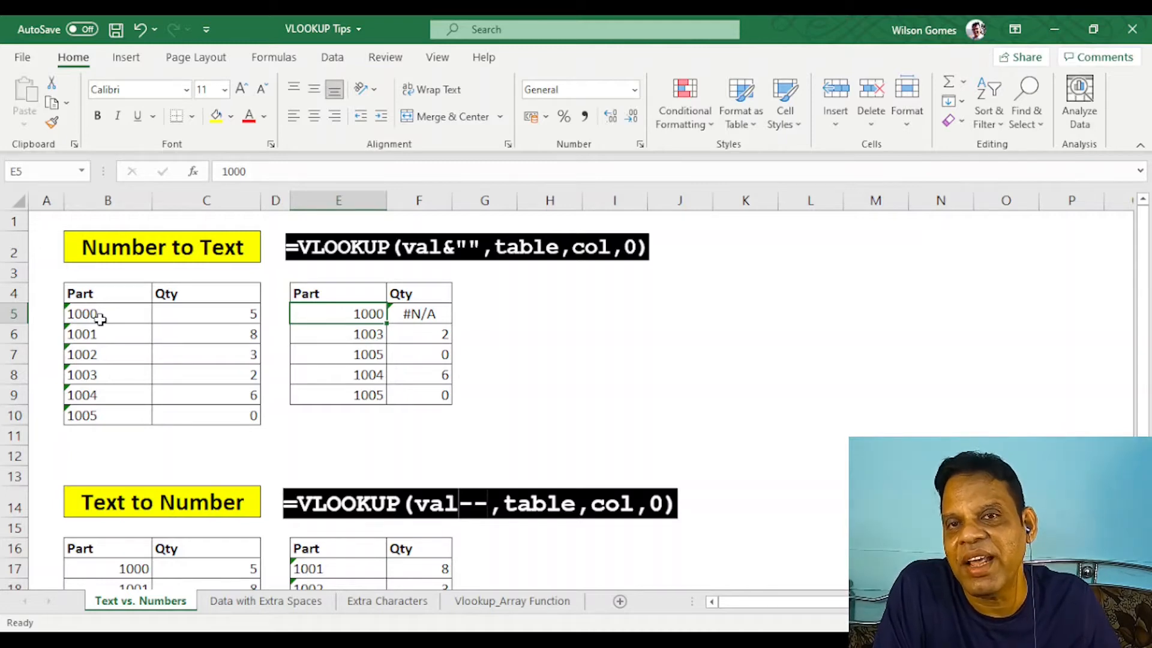
pyautogui.click(406, 317)
pyautogui.press('Delete')
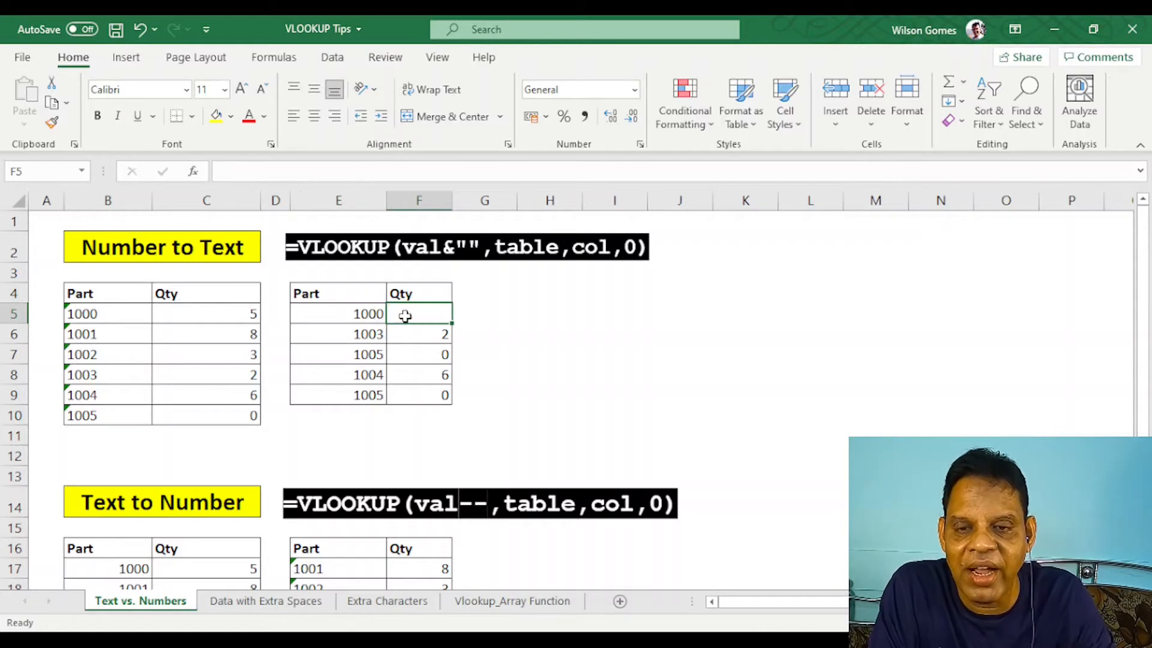
pyautogui.click(664, 367)
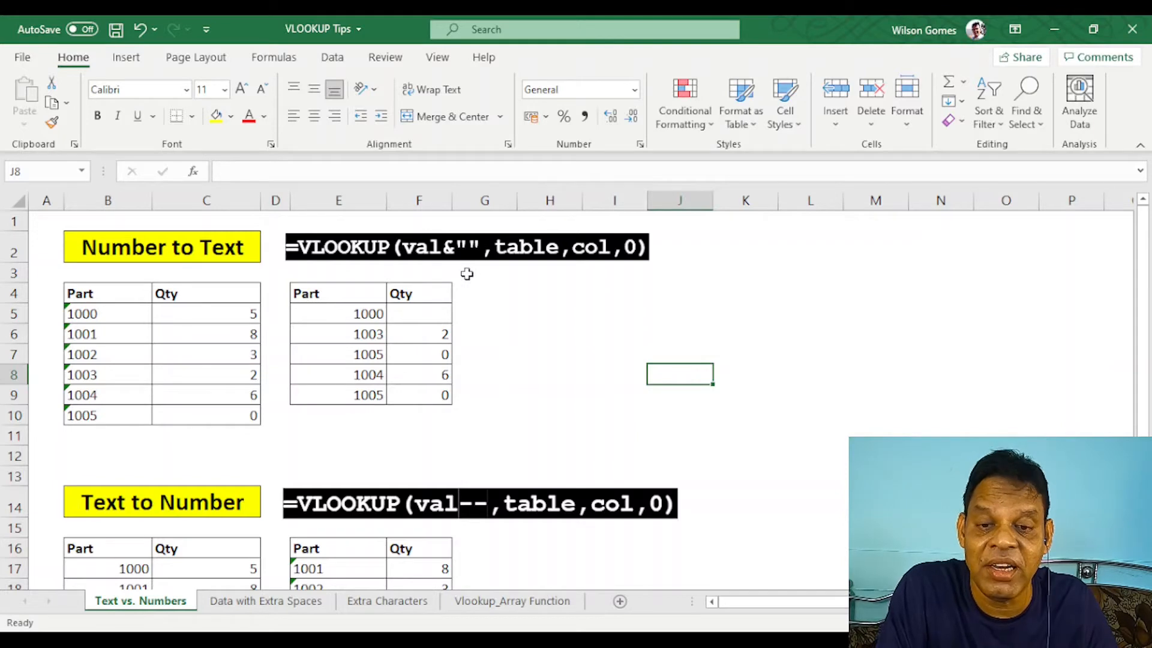
pyautogui.moveTo(419, 313); pyautogui.dragTo(416, 390)
pyautogui.press('Delete')
pyautogui.click(575, 369)
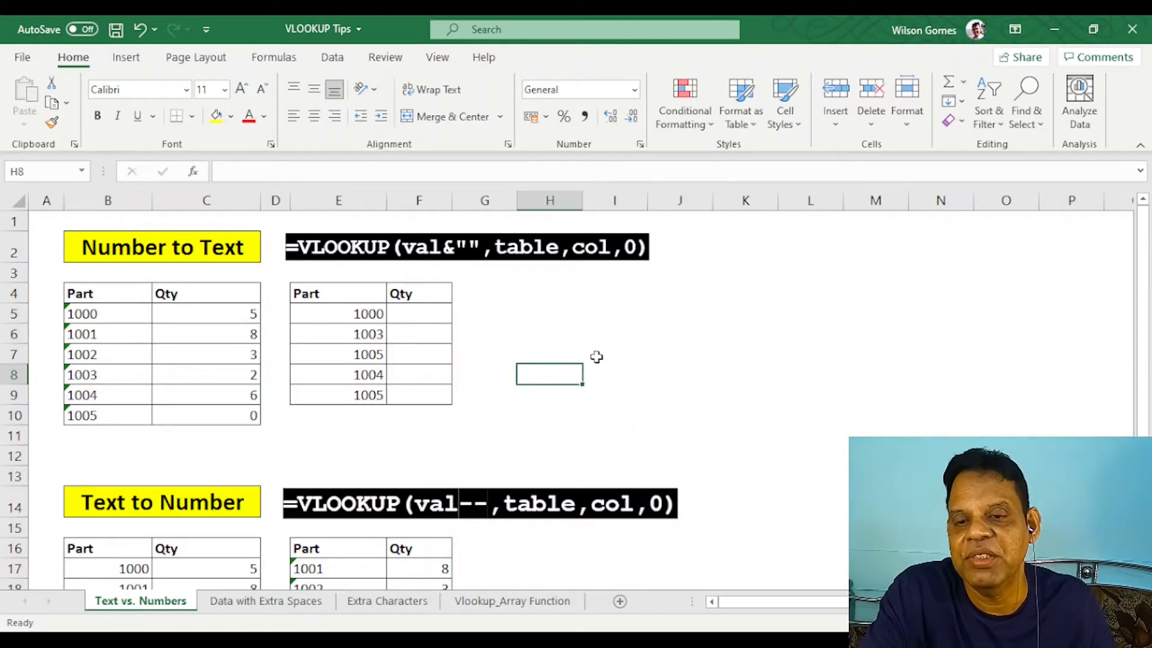
pyautogui.click(600, 351)
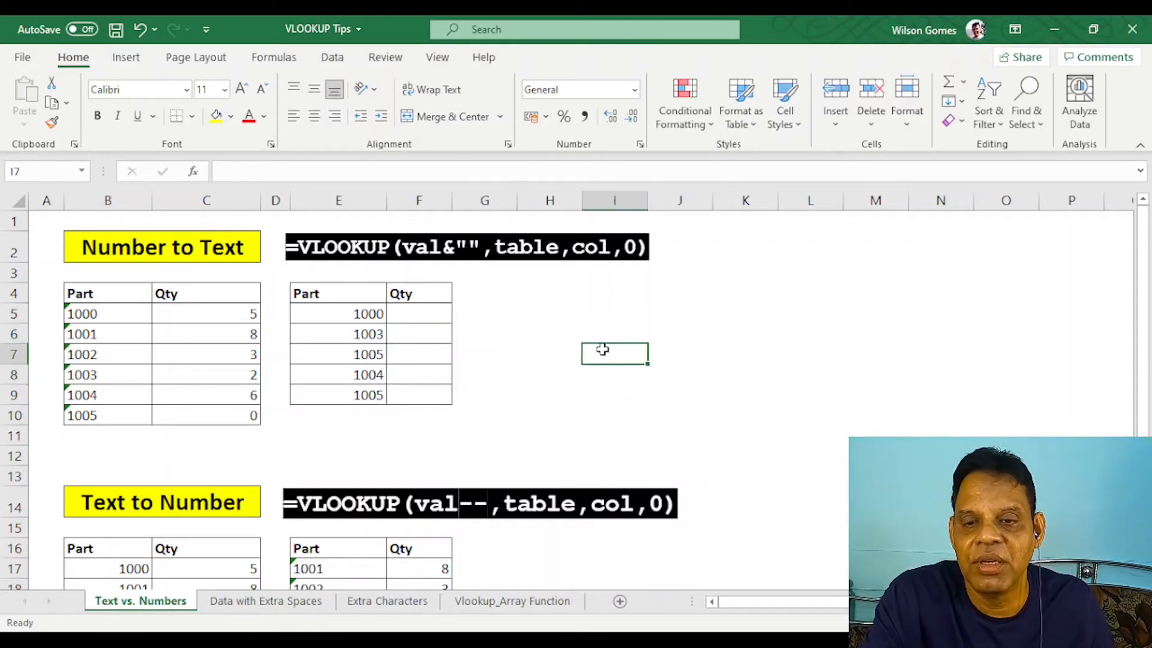
# Enter =VLOOKUP(E5&"",B4:C10,2,0) in F5 to look up the numeric part as text
pyautogui.click(424, 315)
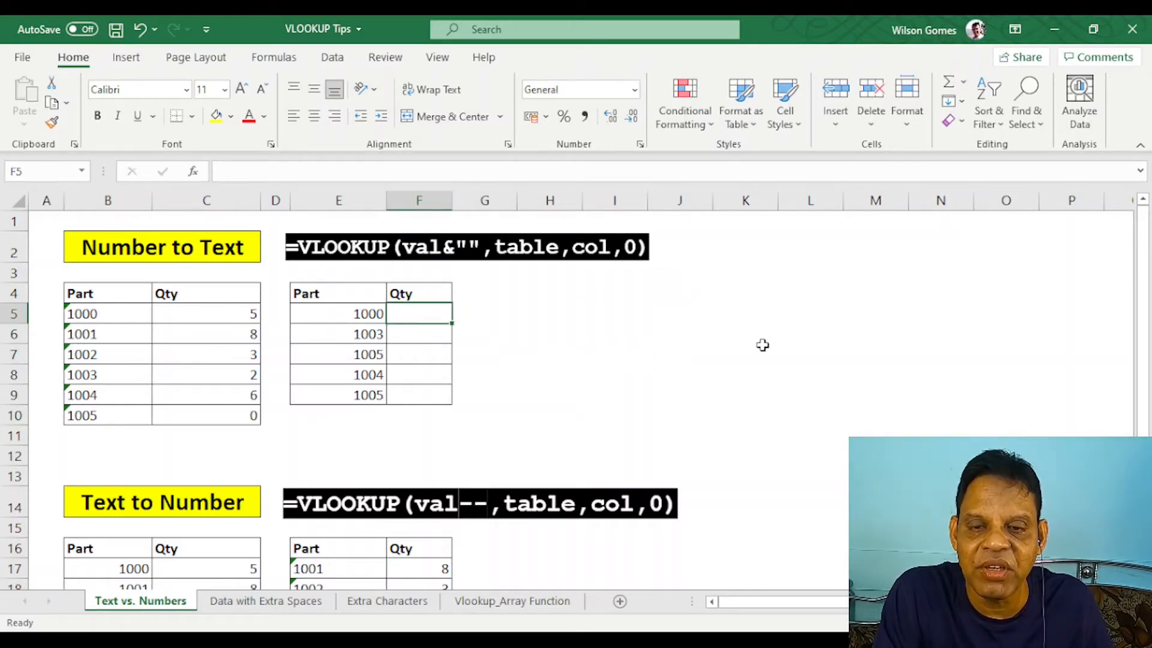
pyautogui.write('=vlookup(')
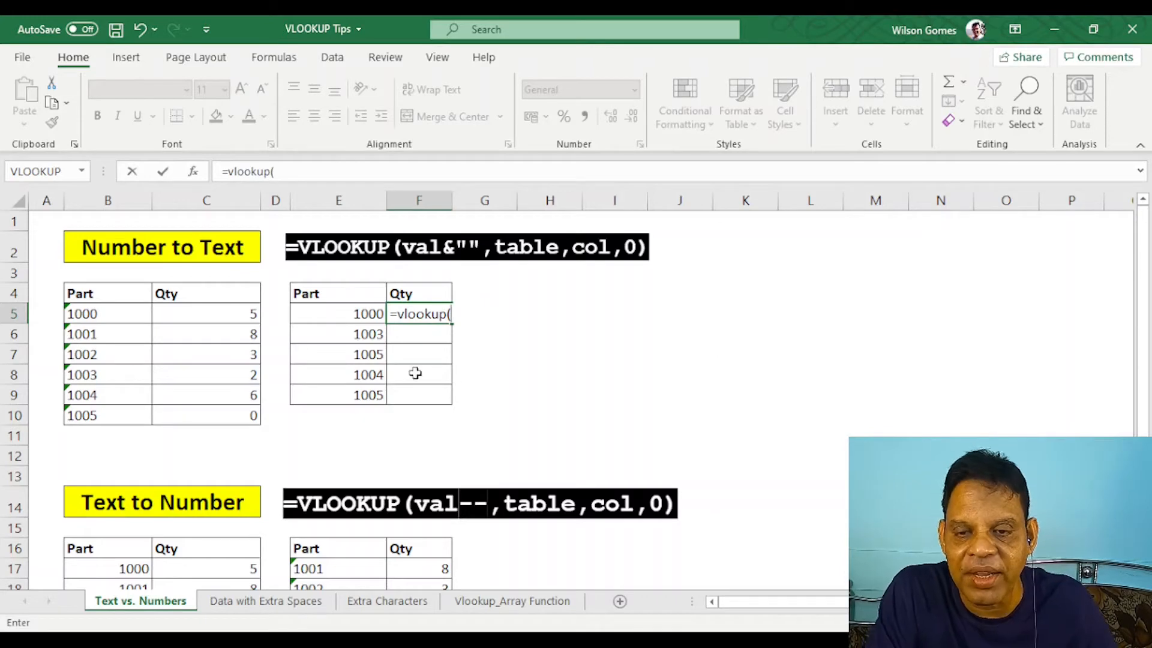
pyautogui.click(350, 314)
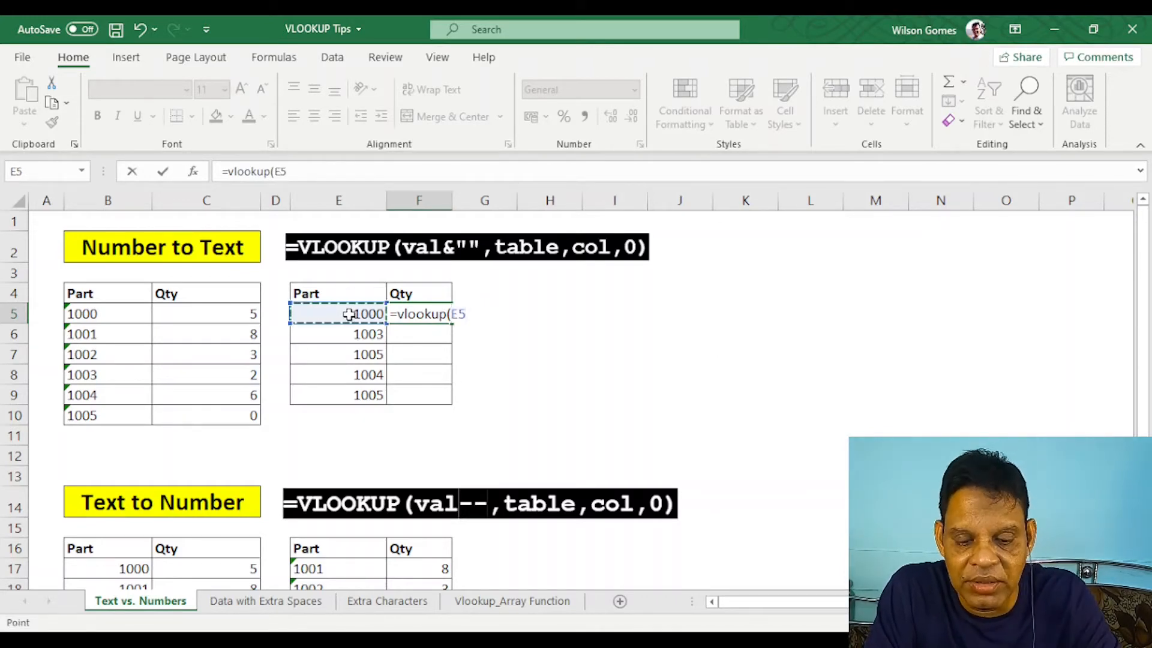
pyautogui.write('&')
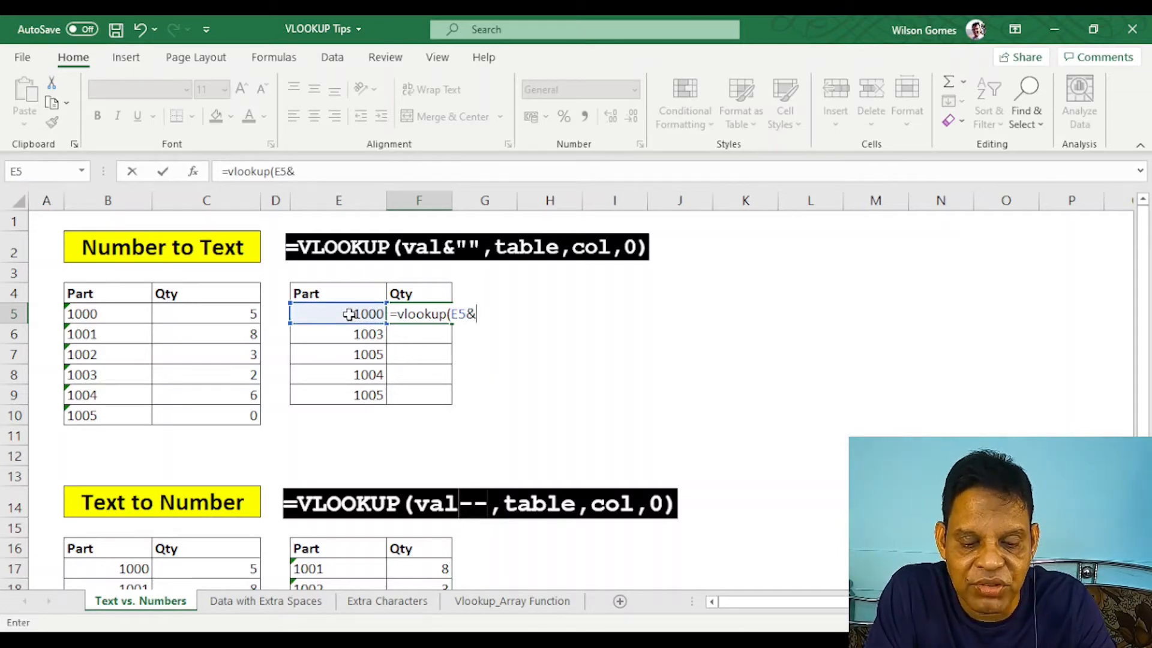
pyautogui.write('"",')
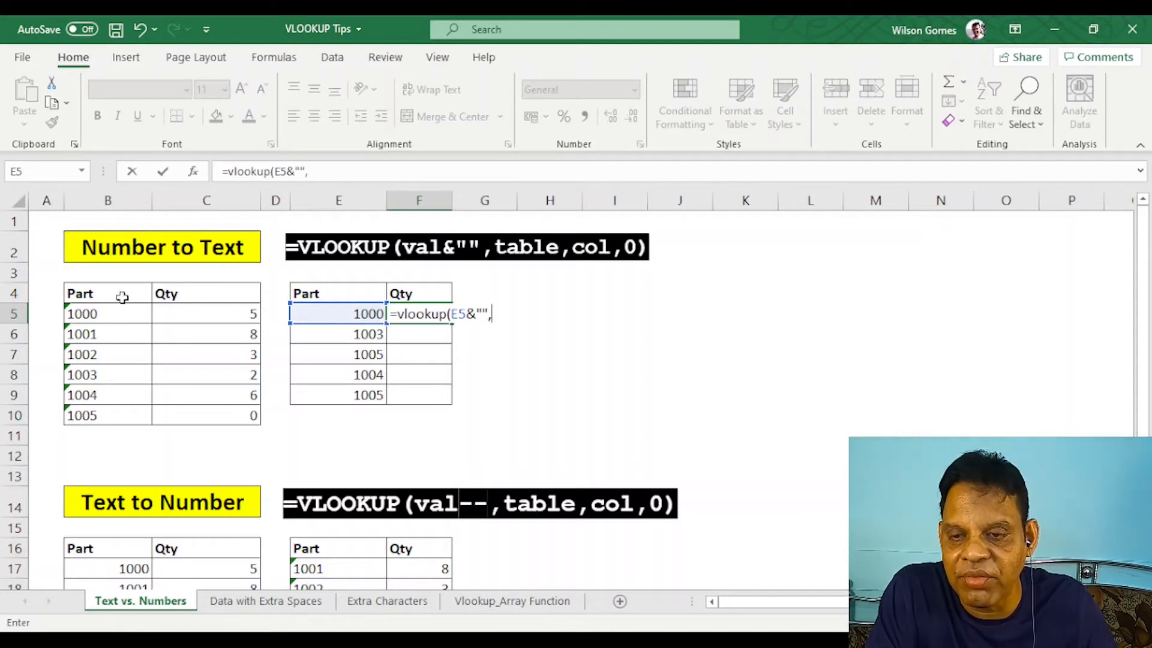
pyautogui.moveTo(101, 294); pyautogui.dragTo(201, 414)
pyautogui.write(',')
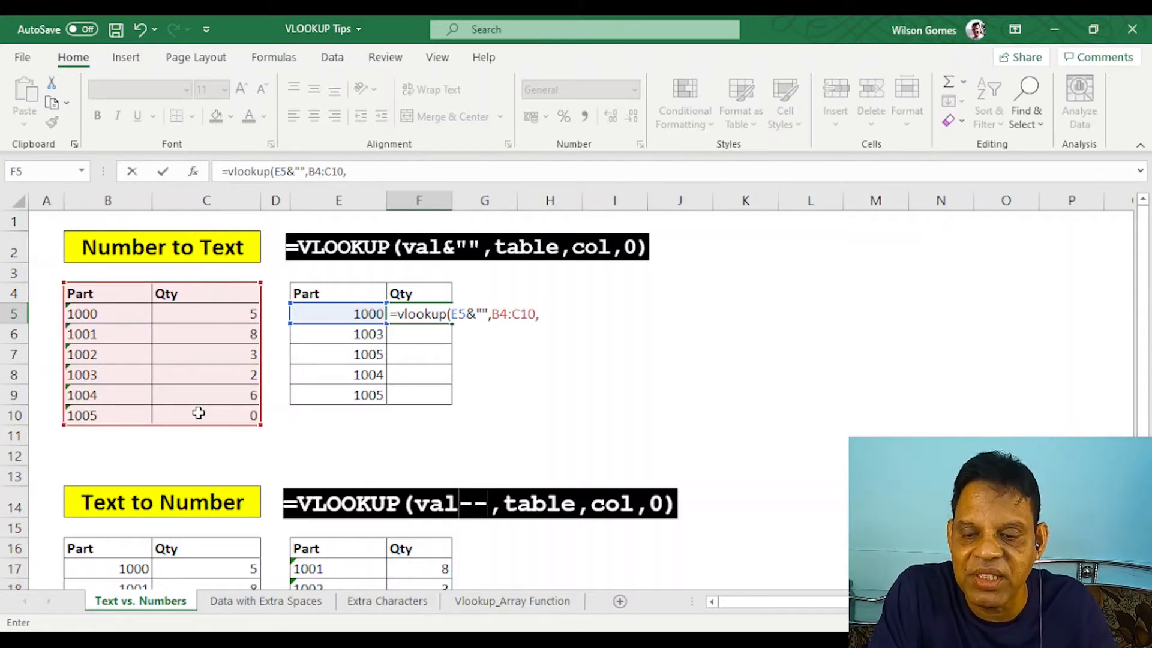
pyautogui.write('2,')
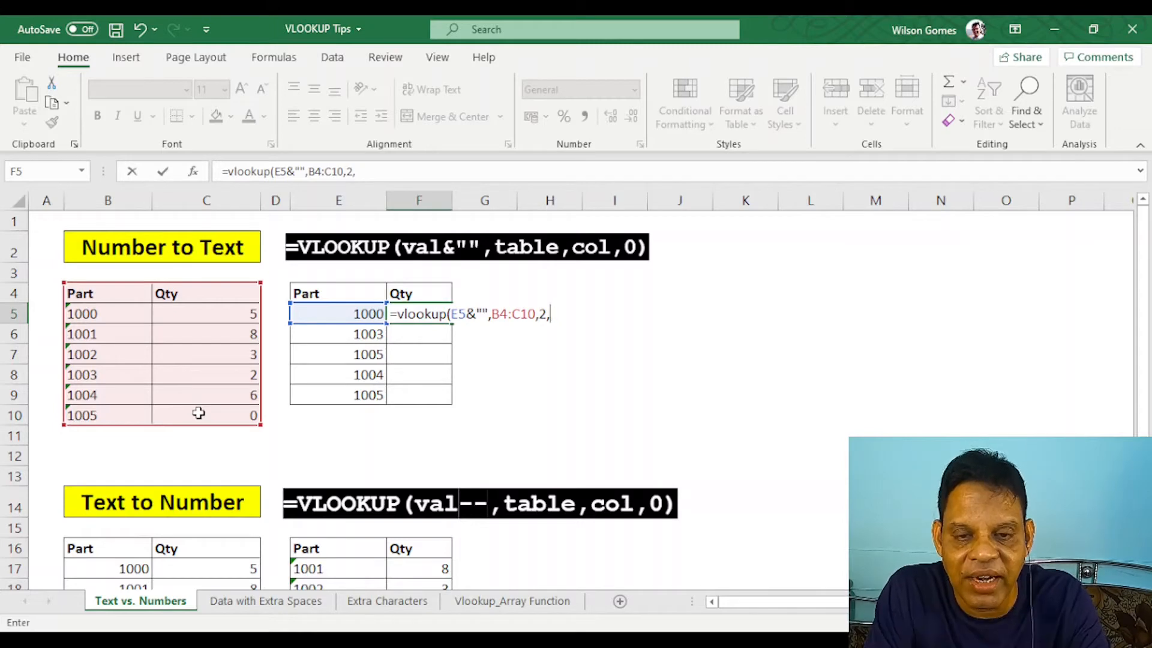
pyautogui.write(')0)')
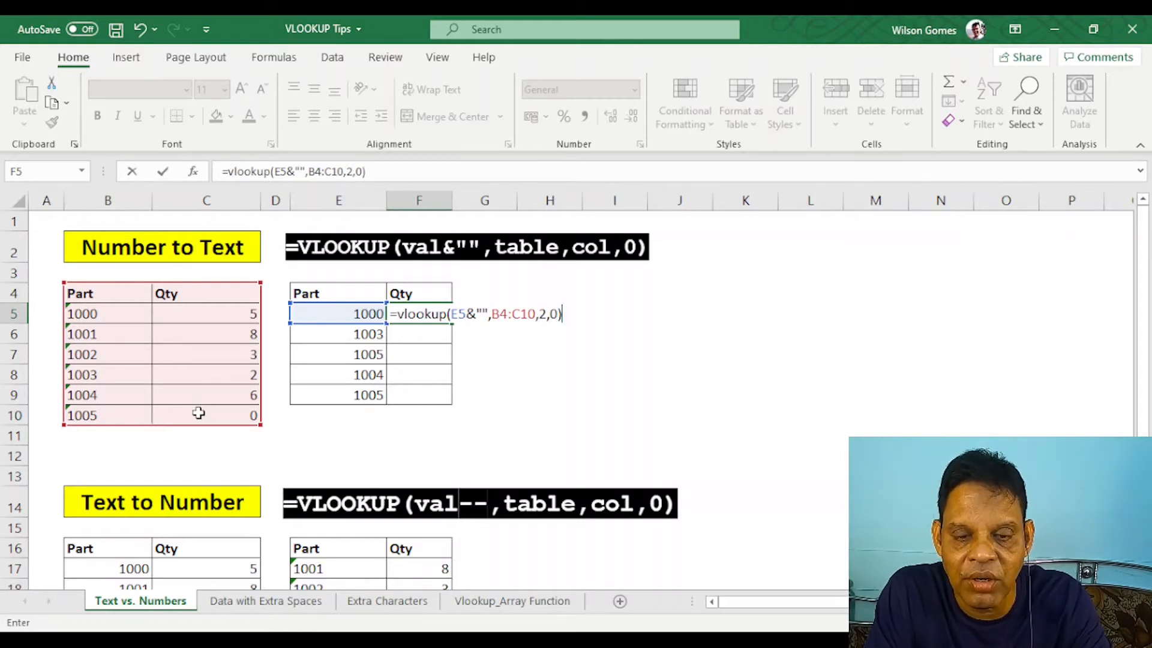
pyautogui.press('Return')
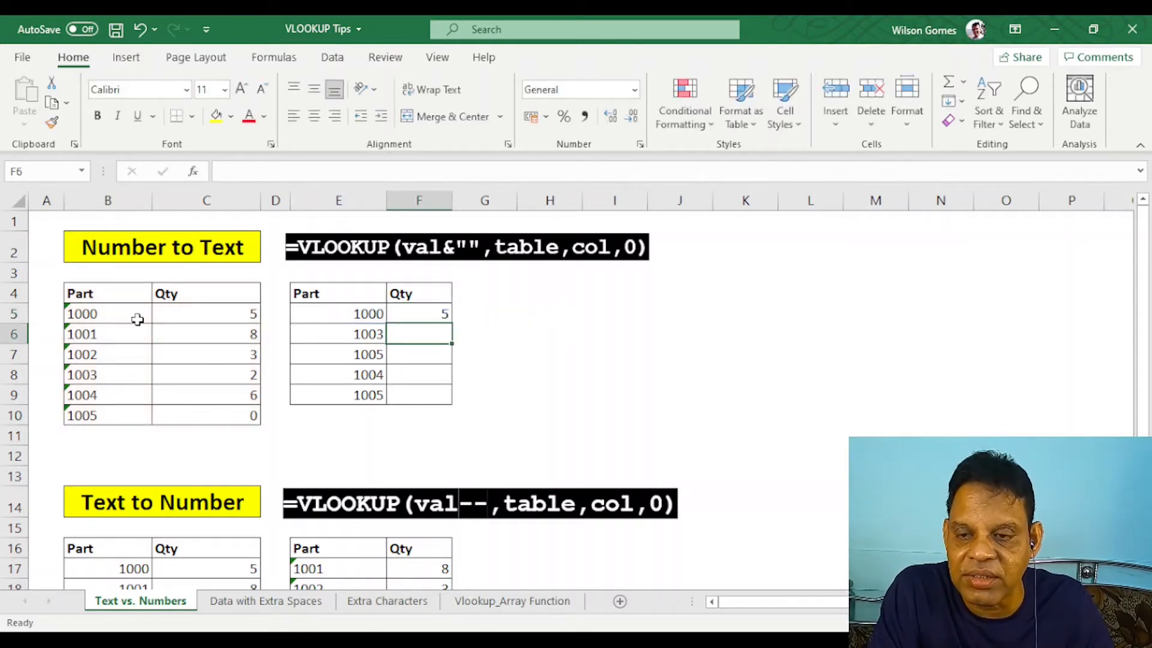
# Fill the F5 lookup formula down to F9 and compare part 1005's quantity with the source table
pyautogui.click(240, 313)
pyautogui.click(417, 314)
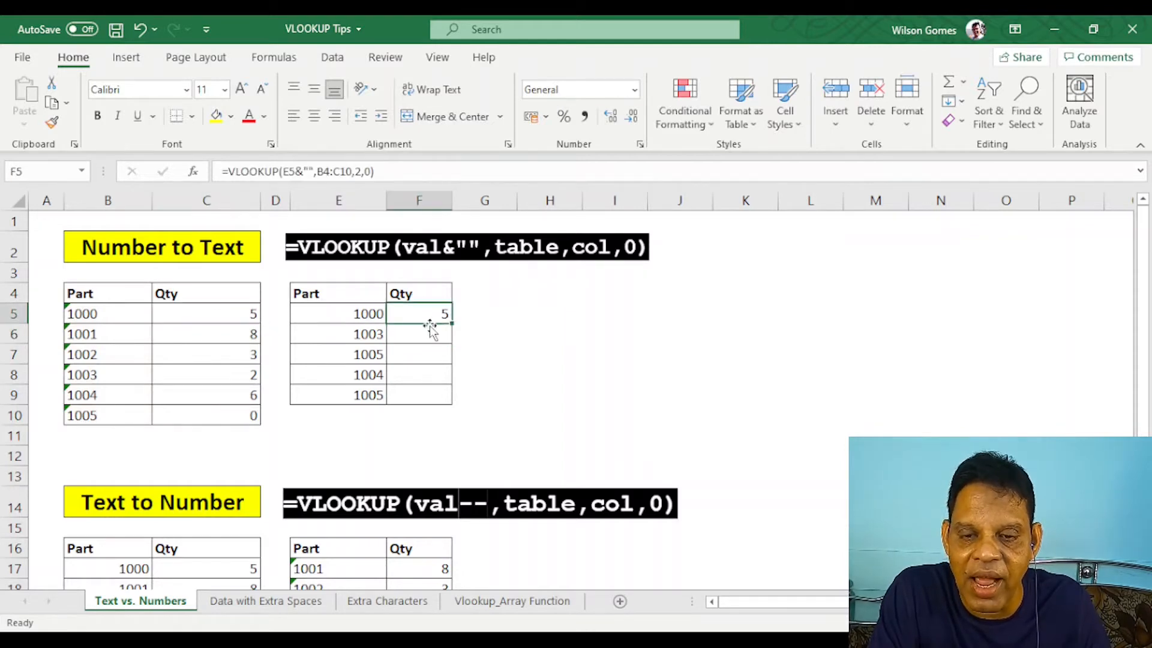
pyautogui.moveTo(452, 322); pyautogui.dragTo(488, 394)
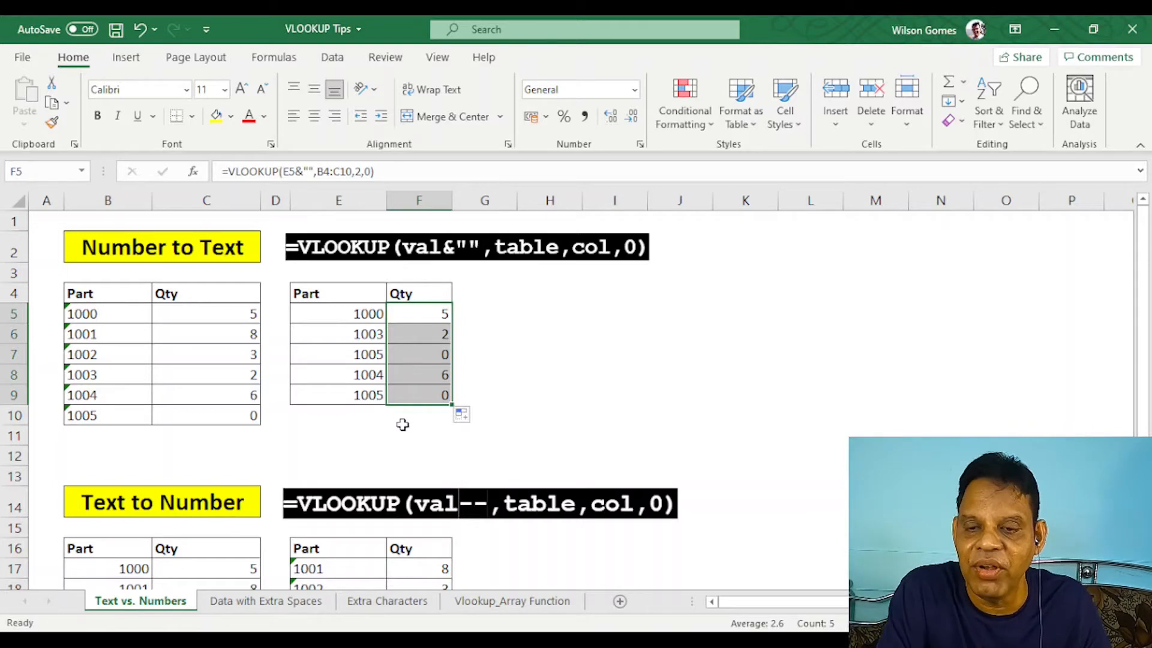
pyautogui.click(372, 395)
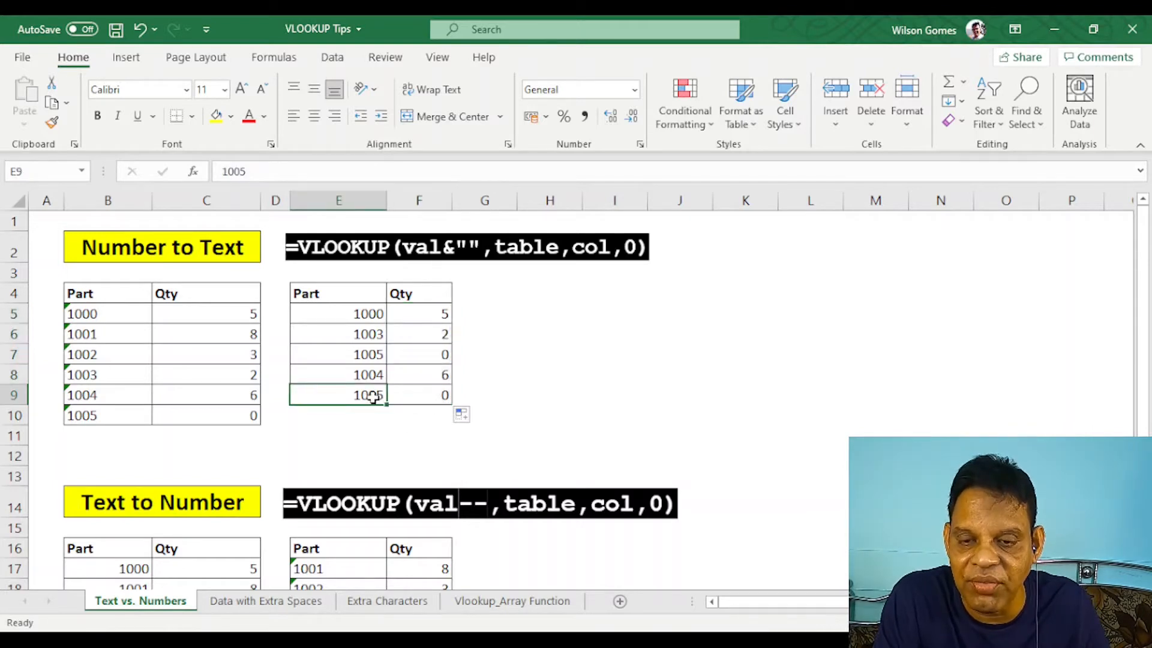
pyautogui.click(120, 417)
pyautogui.click(243, 423)
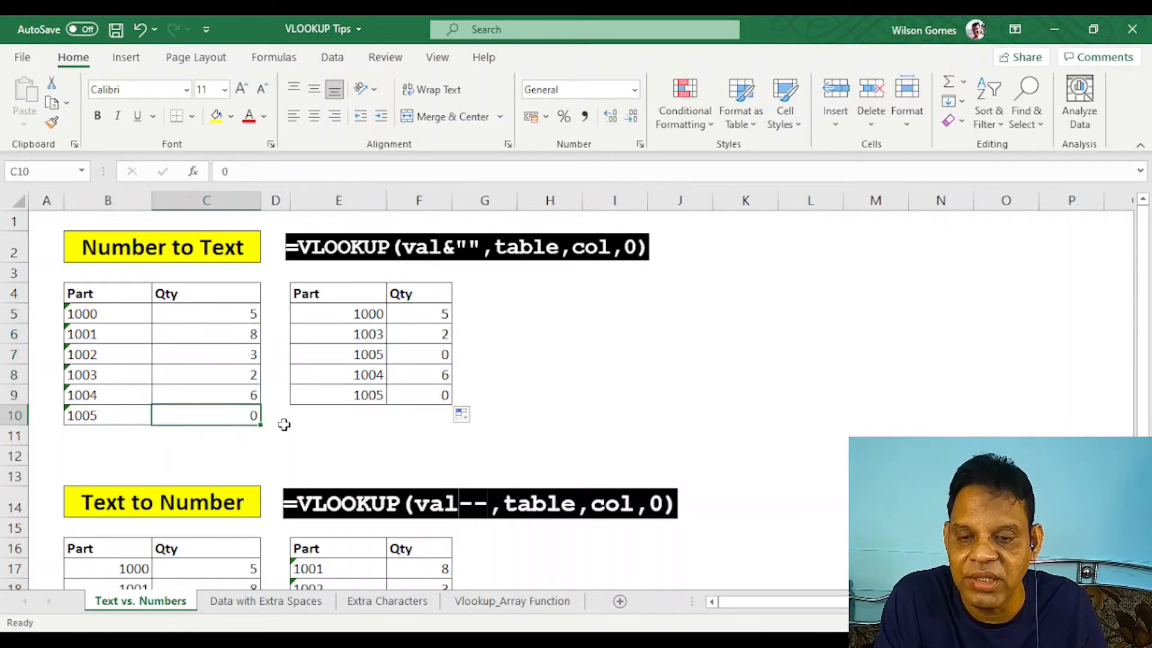
pyautogui.click(440, 431)
pyautogui.click(594, 356)
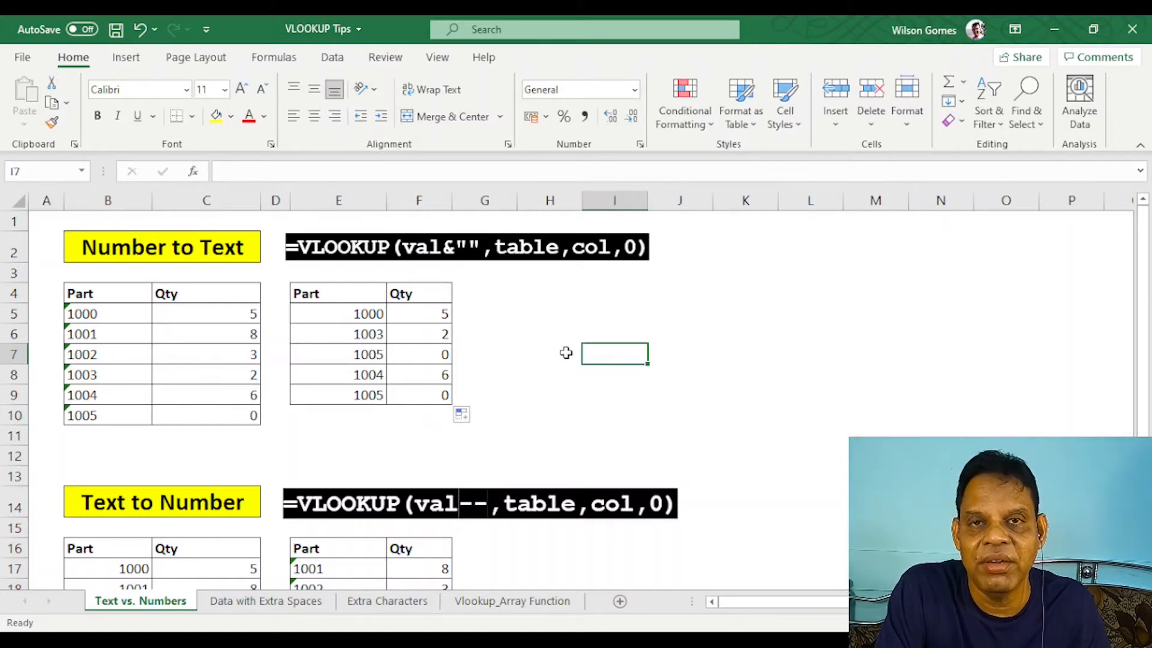
# Restore the Text to Number heading formula to =VLOOKUP(--val,table,col,0) and inspect the part values in E17 and B17
pyautogui.hotkey('ctrl', 'z')
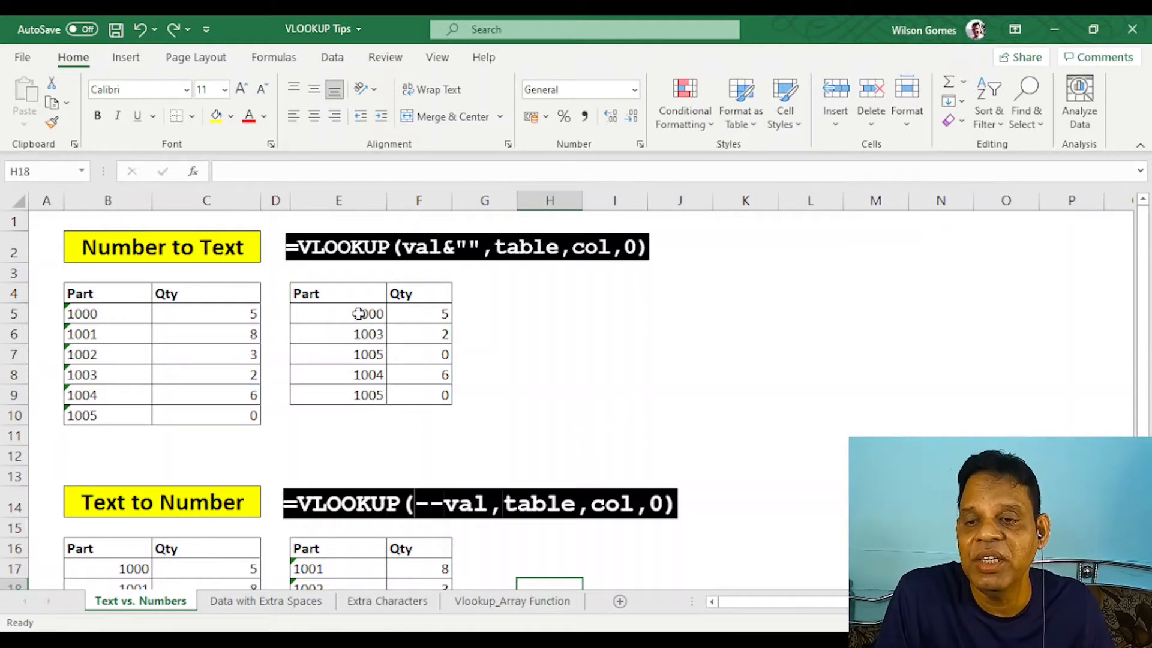
pyautogui.scroll(-3, 791, 324)
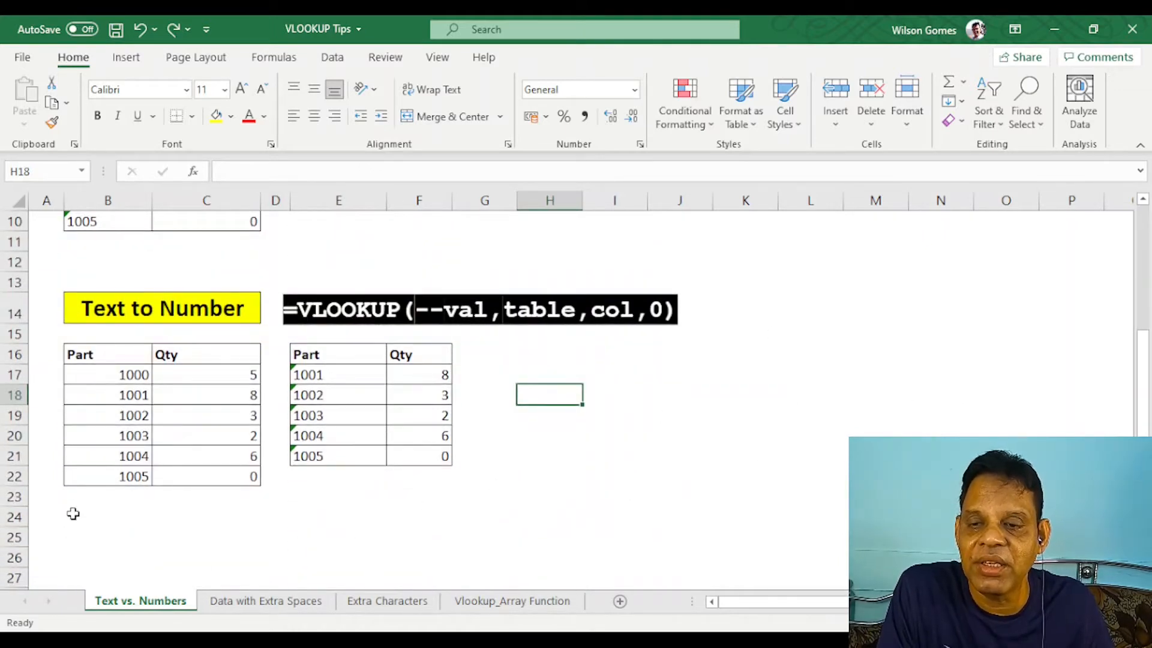
pyautogui.click(353, 377)
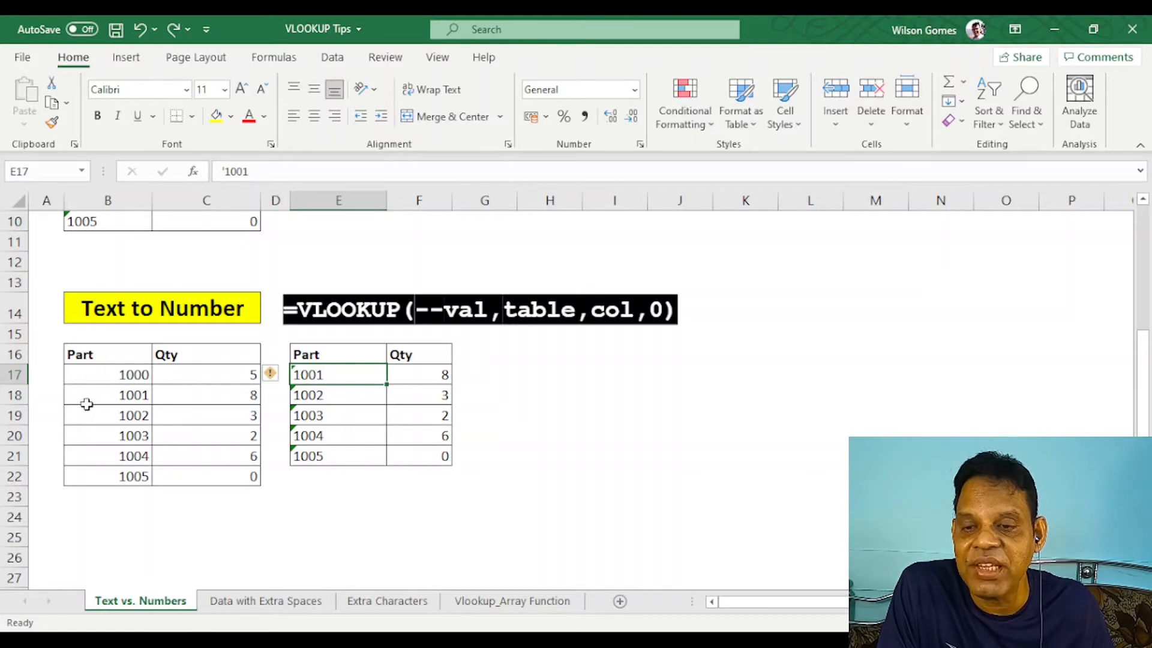
pyautogui.click(95, 376)
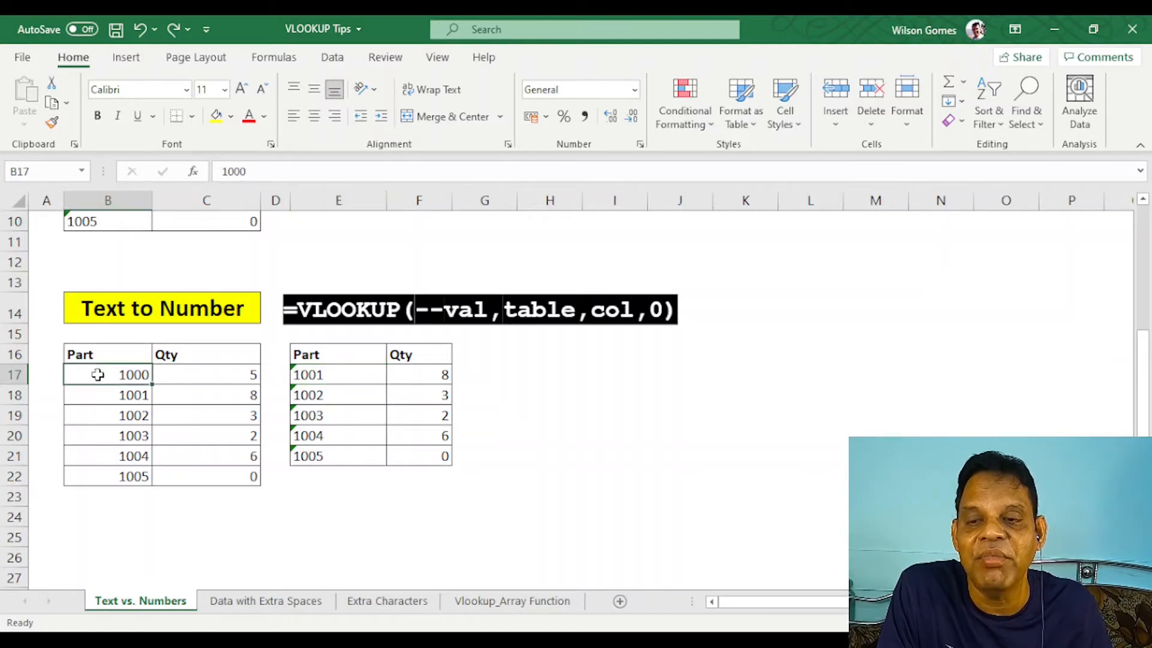
pyautogui.click(422, 523)
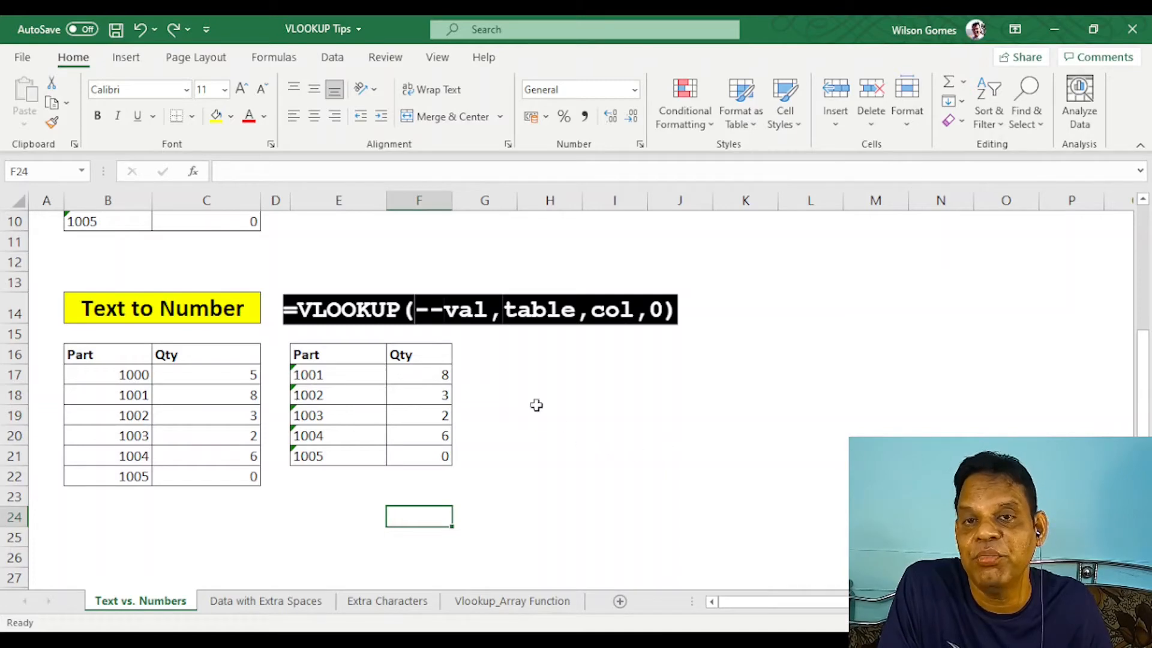
# Clear the lookup formulas from the Qty cells F17:F21 of the Text to Number table
pyautogui.click(415, 373)
pyautogui.hotkey('ctrl', 'shift', 'Down')
pyautogui.press('Delete')
# Enter =VLOOKUP(--E17,B16:C22,2,0) in F17 to look up the text part as a number
pyautogui.click(416, 373)
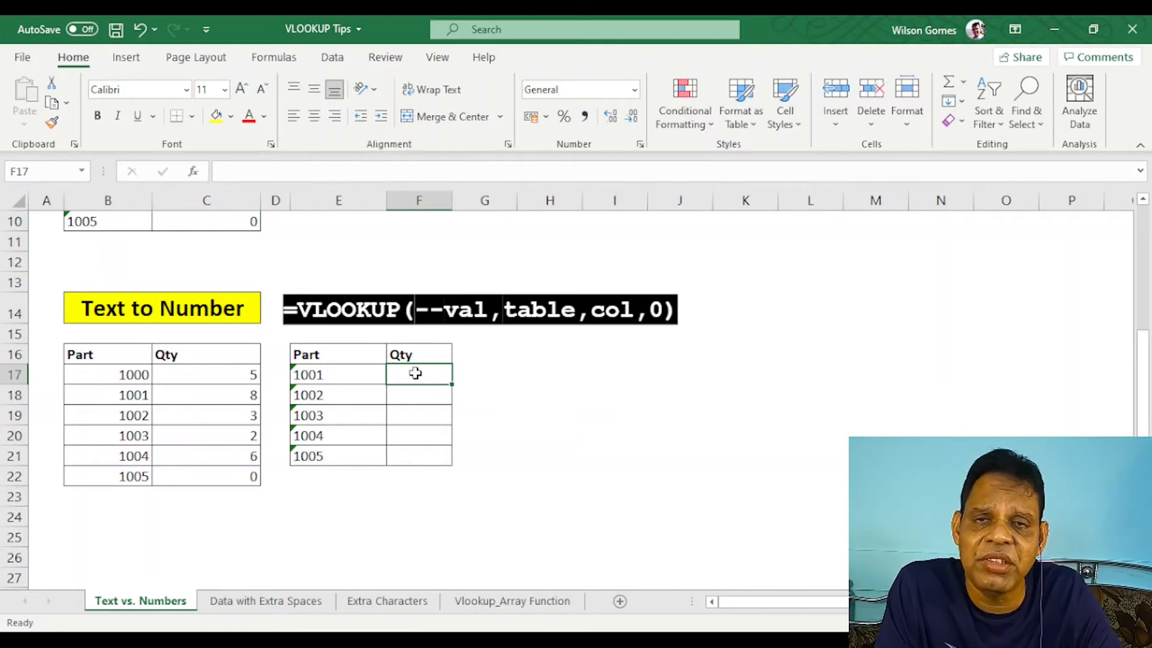
pyautogui.write('=')
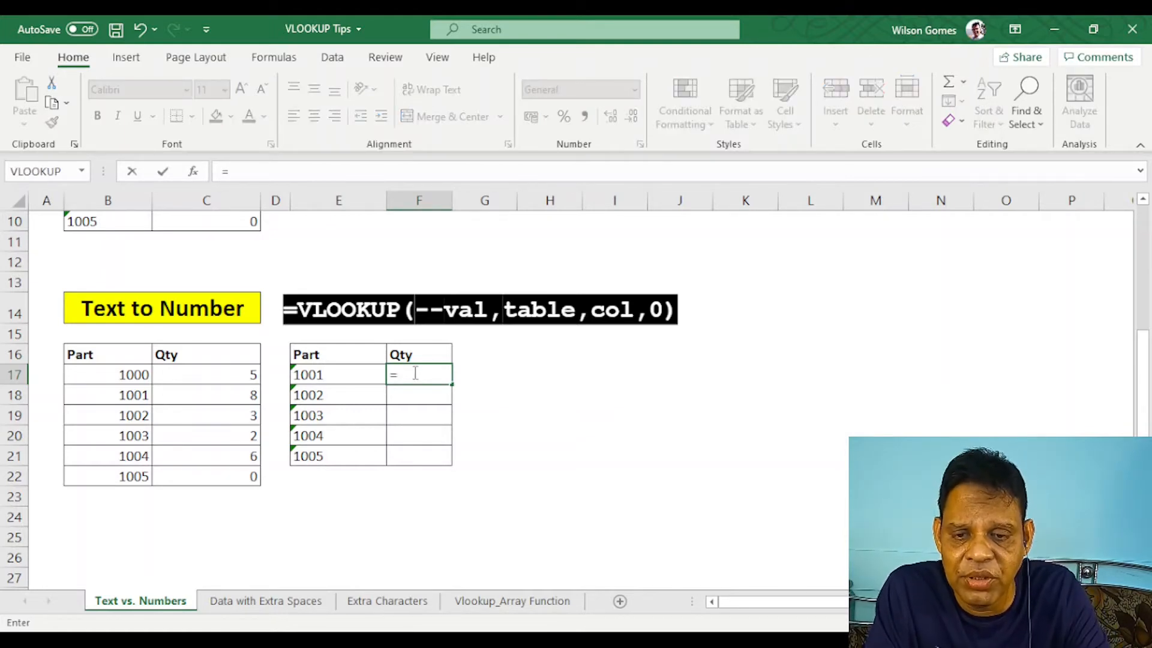
pyautogui.write('VLOO')
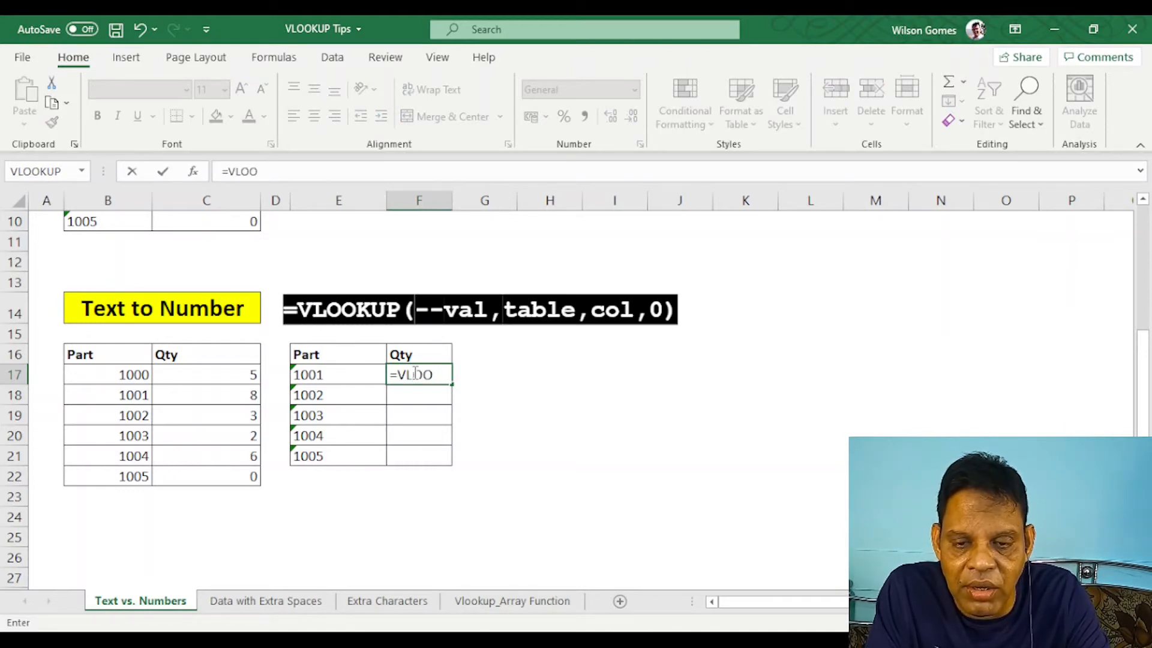
pyautogui.write('KUP')
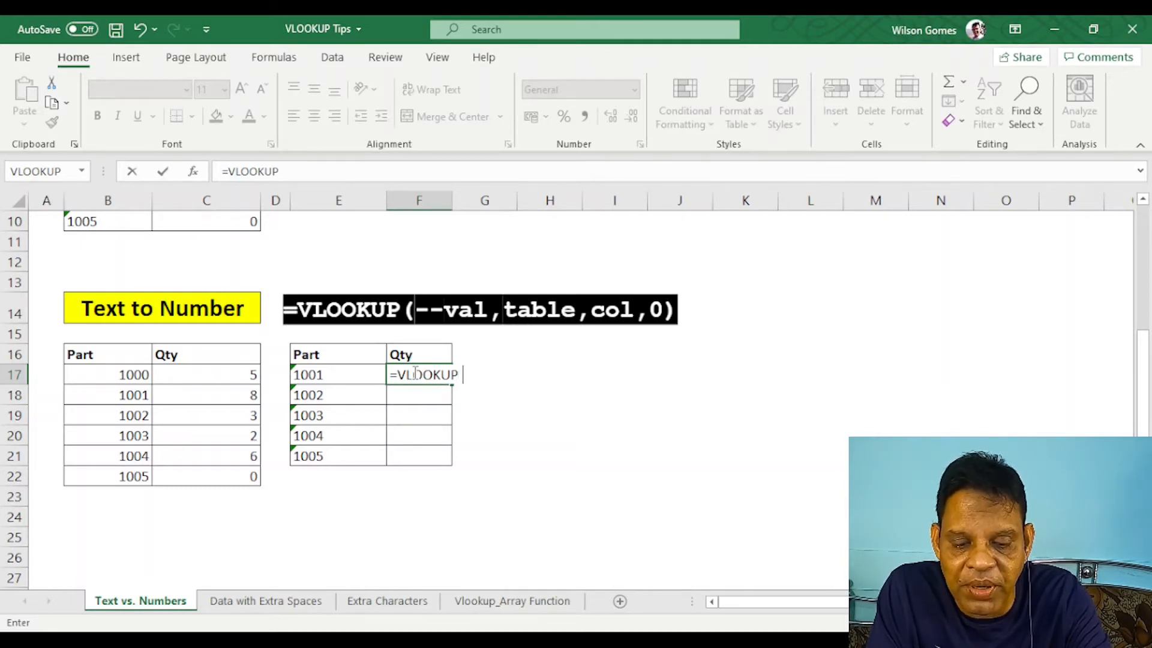
pyautogui.write('(--')
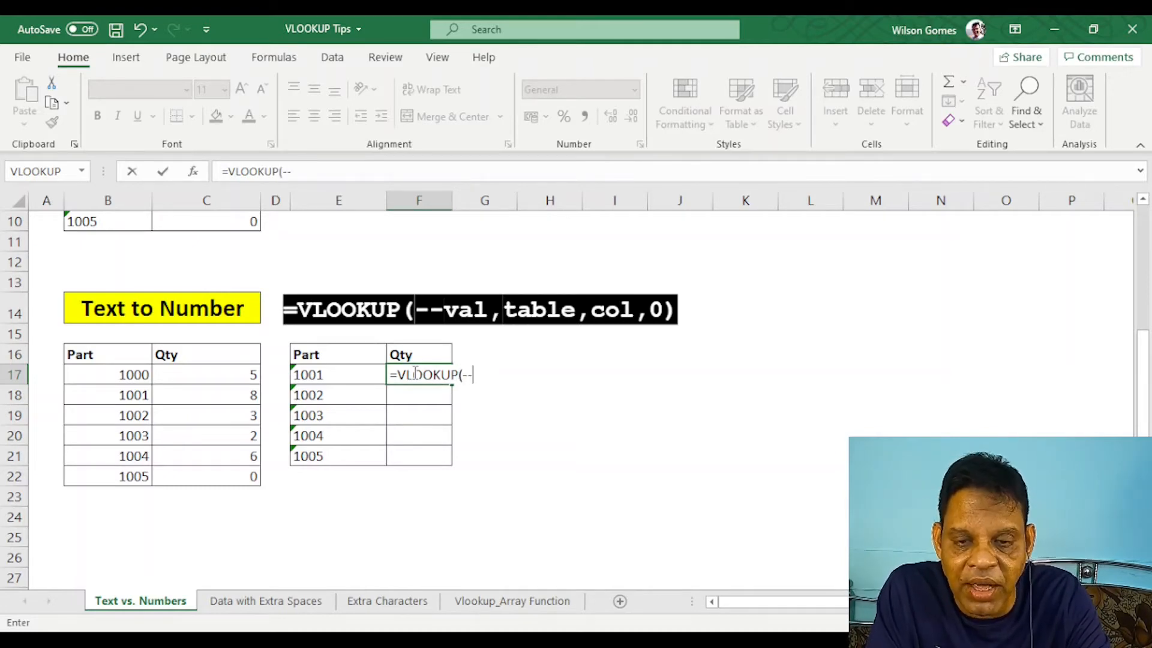
pyautogui.click(332, 374)
pyautogui.write(',')
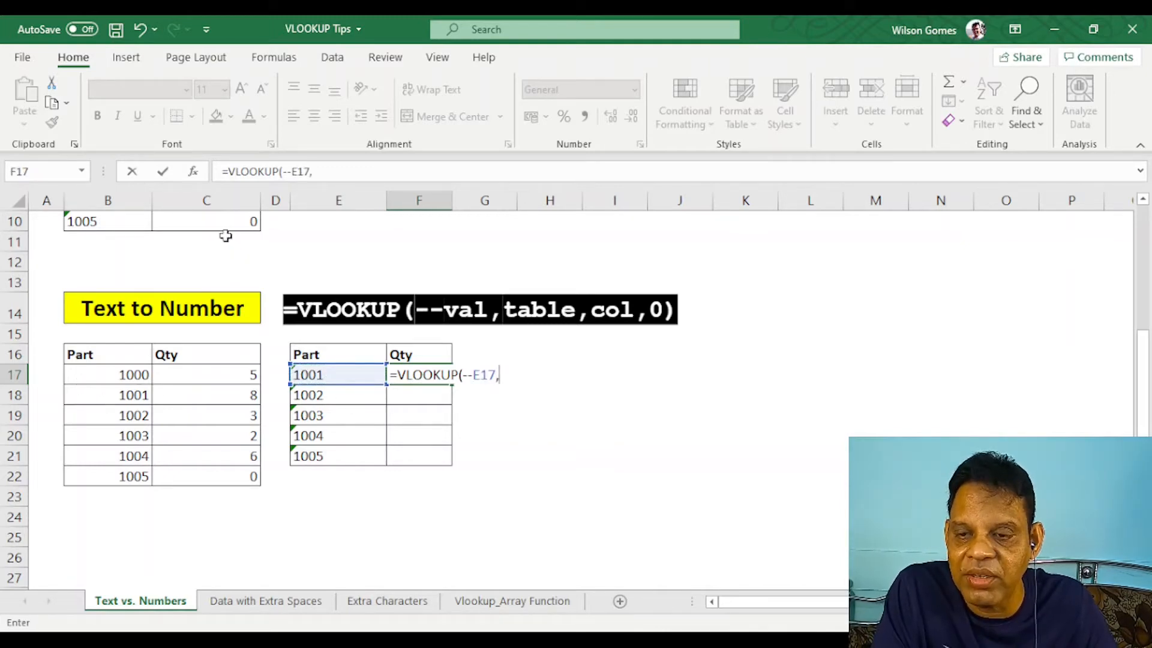
pyautogui.moveTo(83, 354); pyautogui.dragTo(211, 481)
pyautogui.write(',')
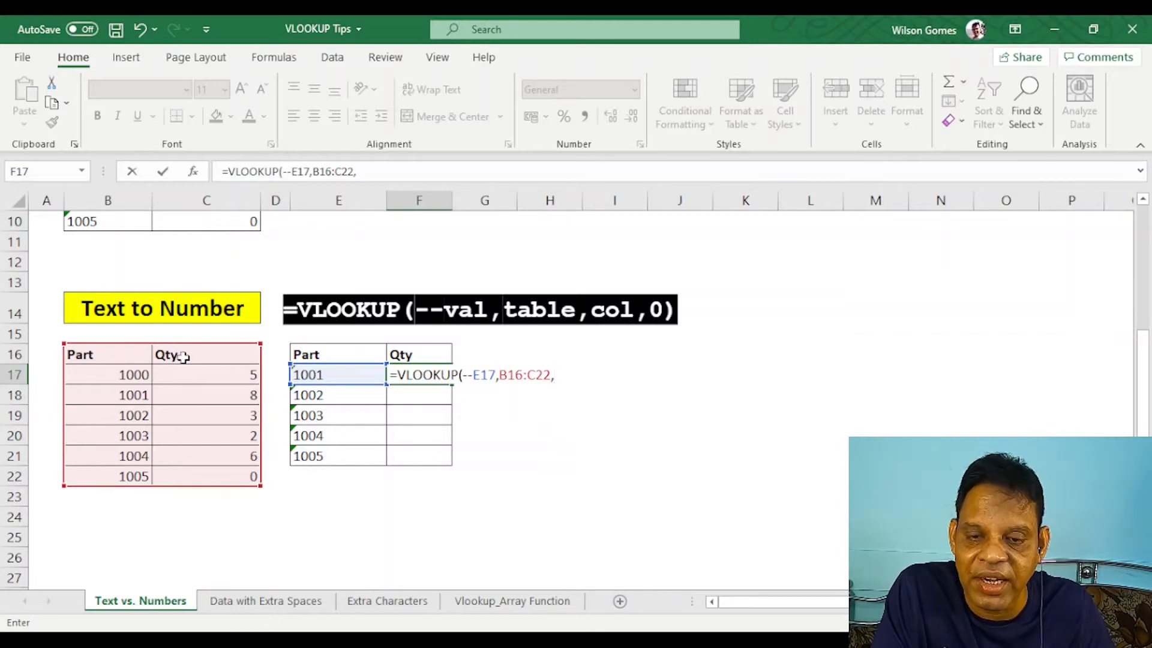
pyautogui.write('2,')
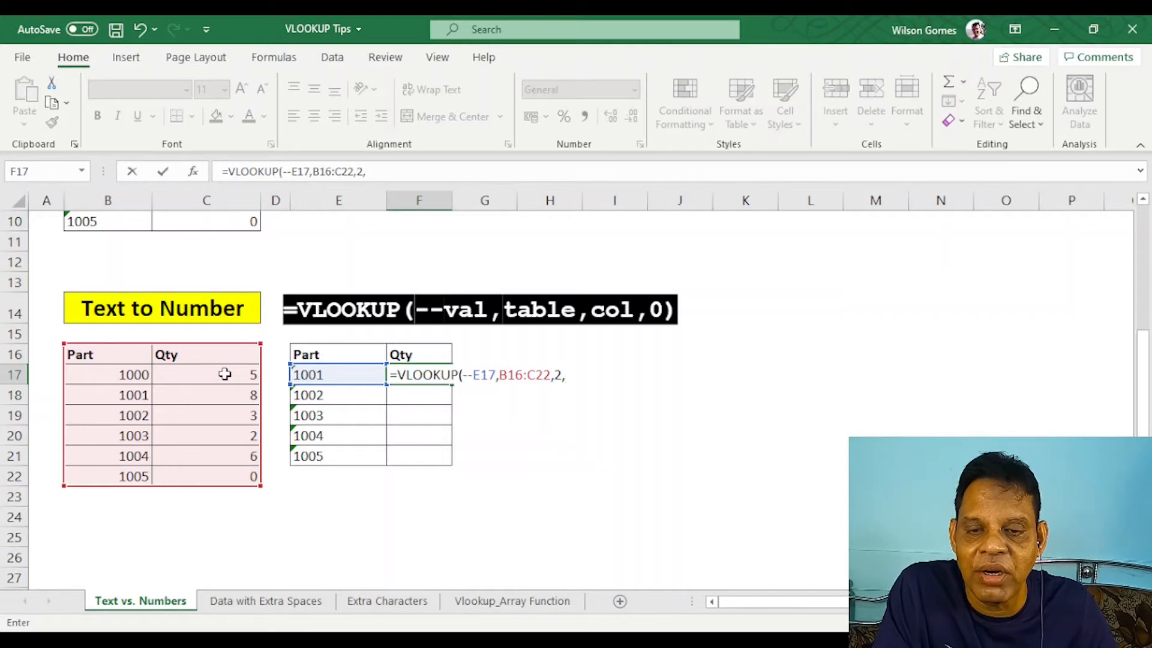
pyautogui.write('0)')
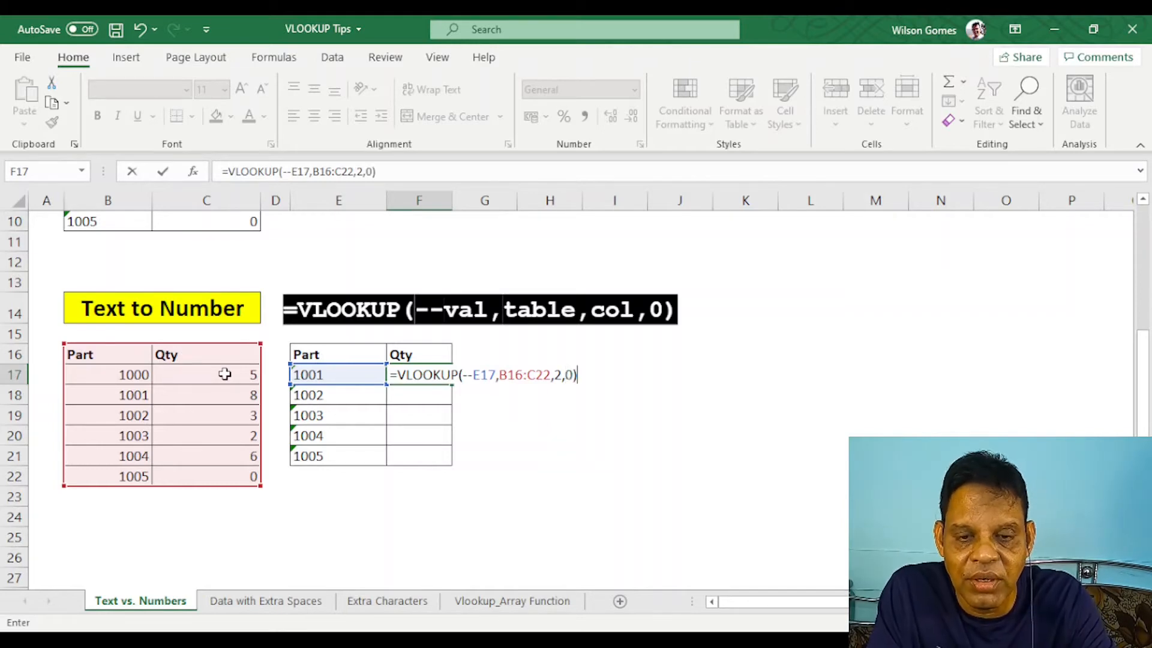
pyautogui.press('Return')
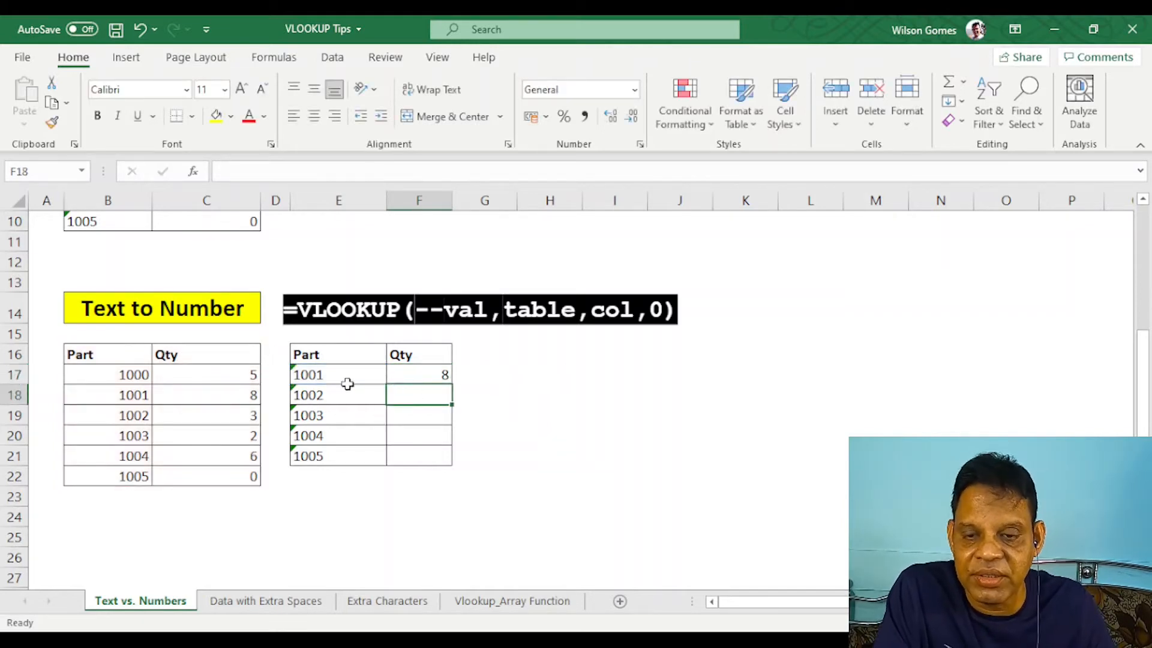
# Compare part 1001's quantity with the source table and fill the F17 lookup formula down to F21
pyautogui.click(216, 396)
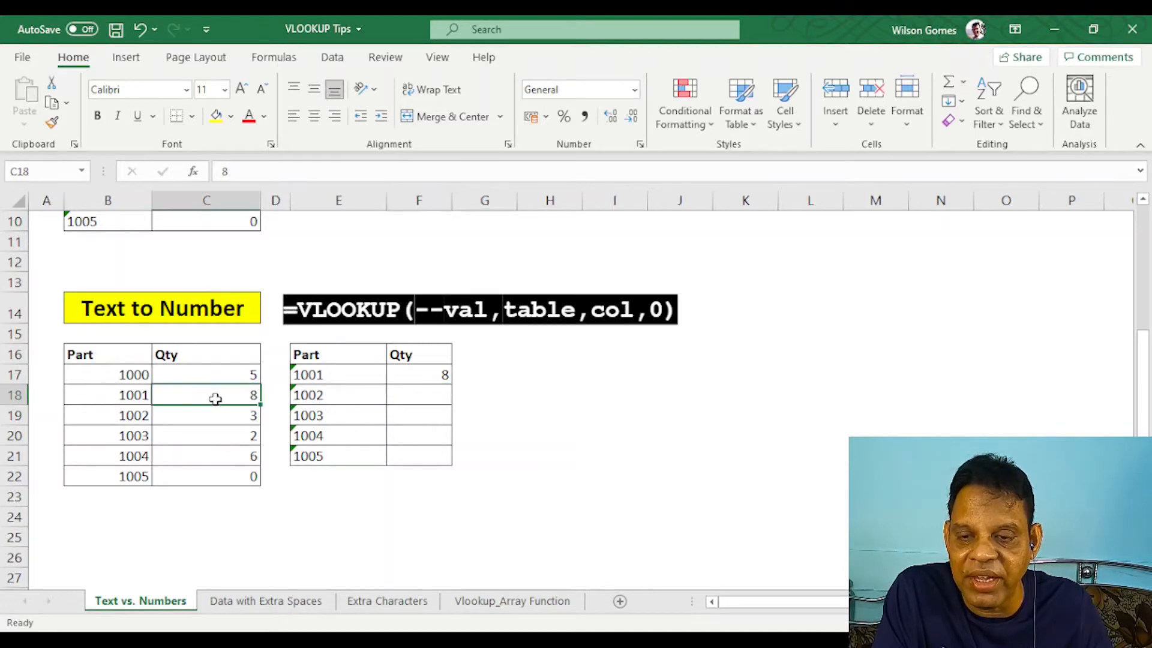
pyautogui.click(116, 393)
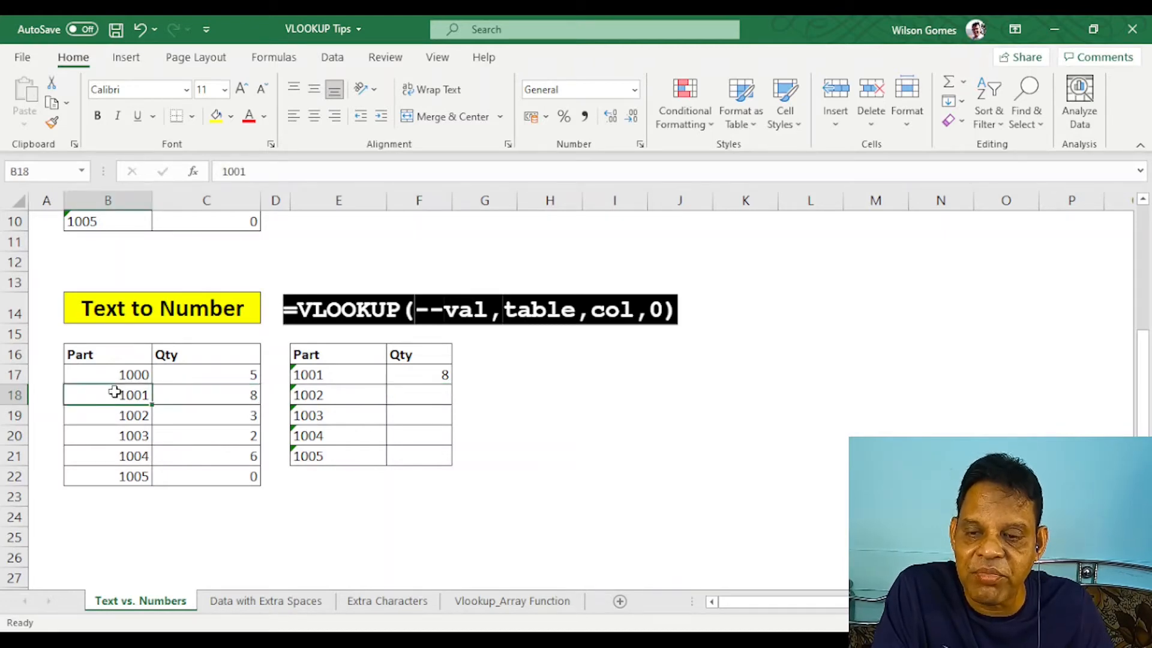
pyautogui.click(308, 395)
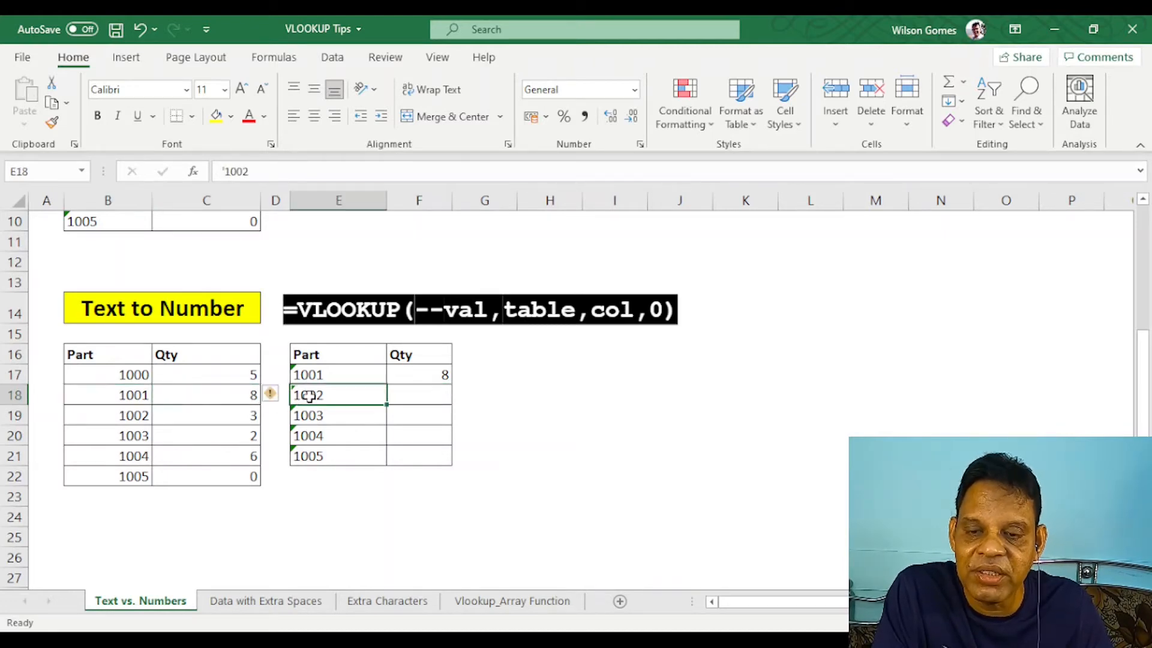
pyautogui.click(404, 375)
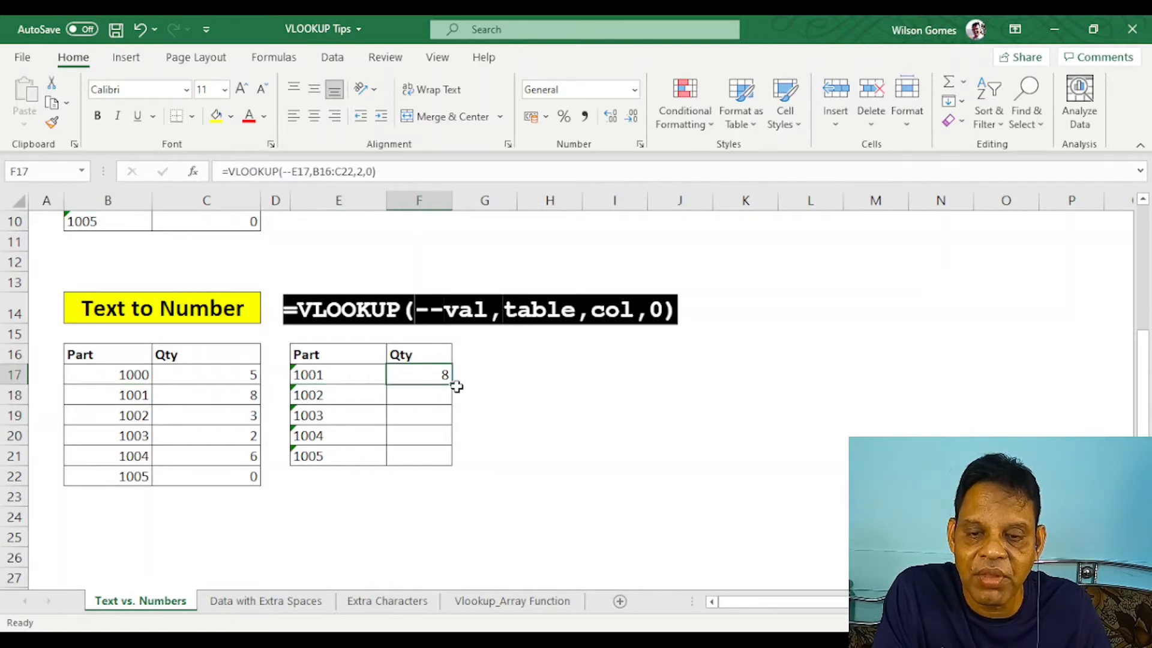
pyautogui.moveTo(451, 384); pyautogui.dragTo(453, 464)
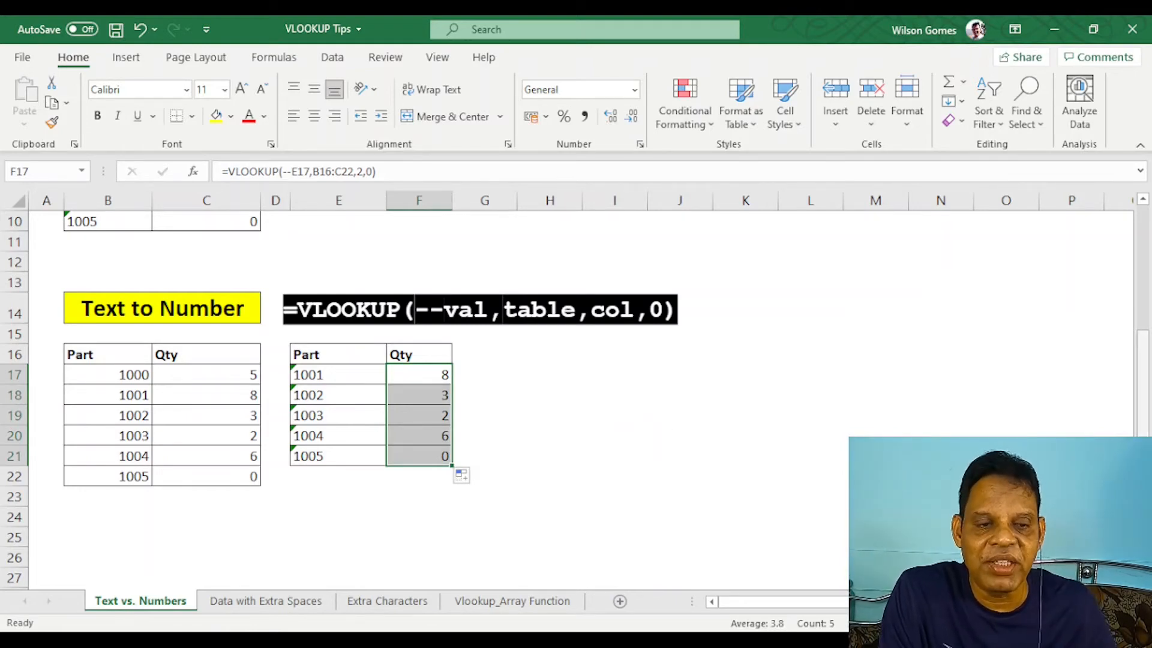
pyautogui.scroll(2, 1106, 376)
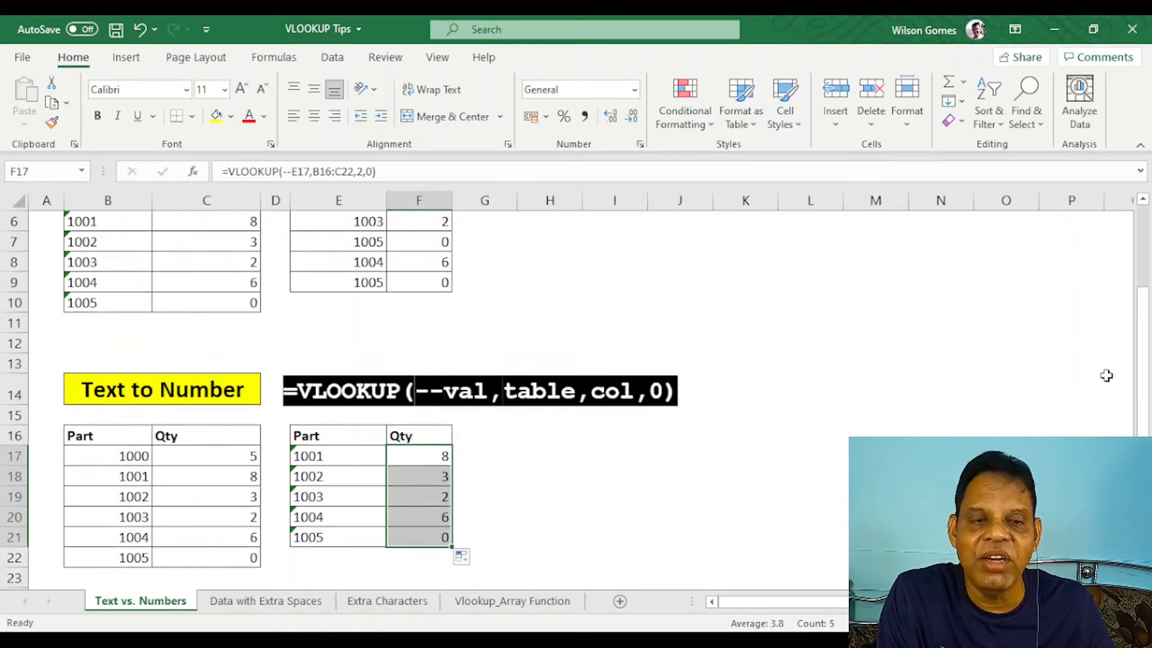
pyautogui.scroll(1, 1140, 324)
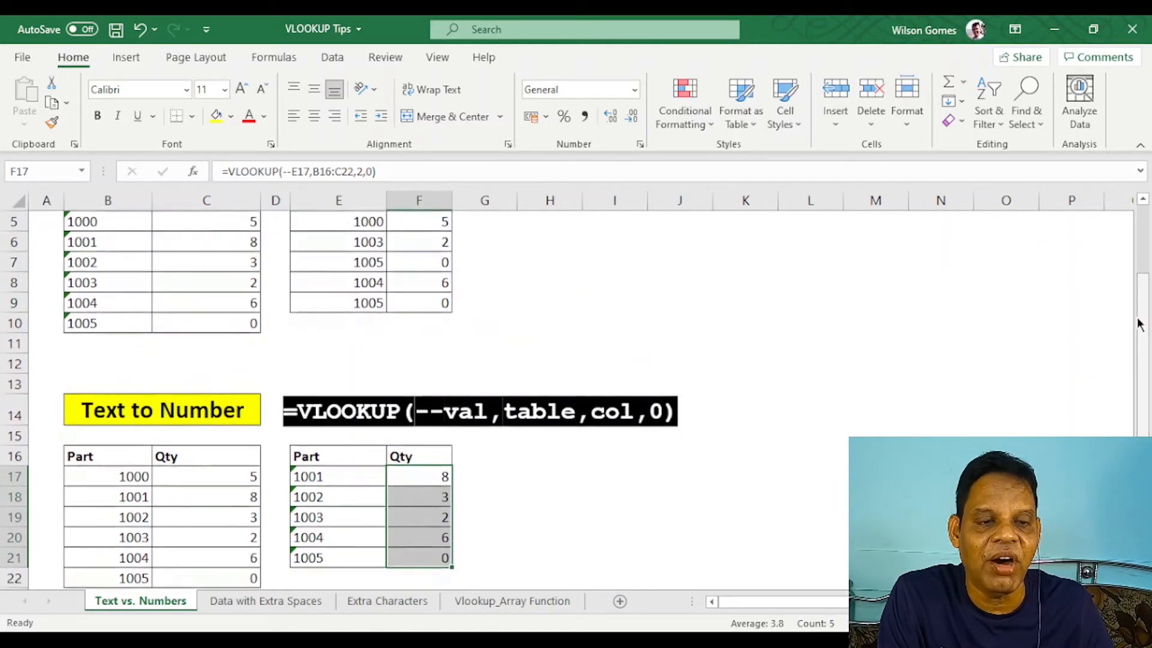
pyautogui.scroll(1, 1140, 324)
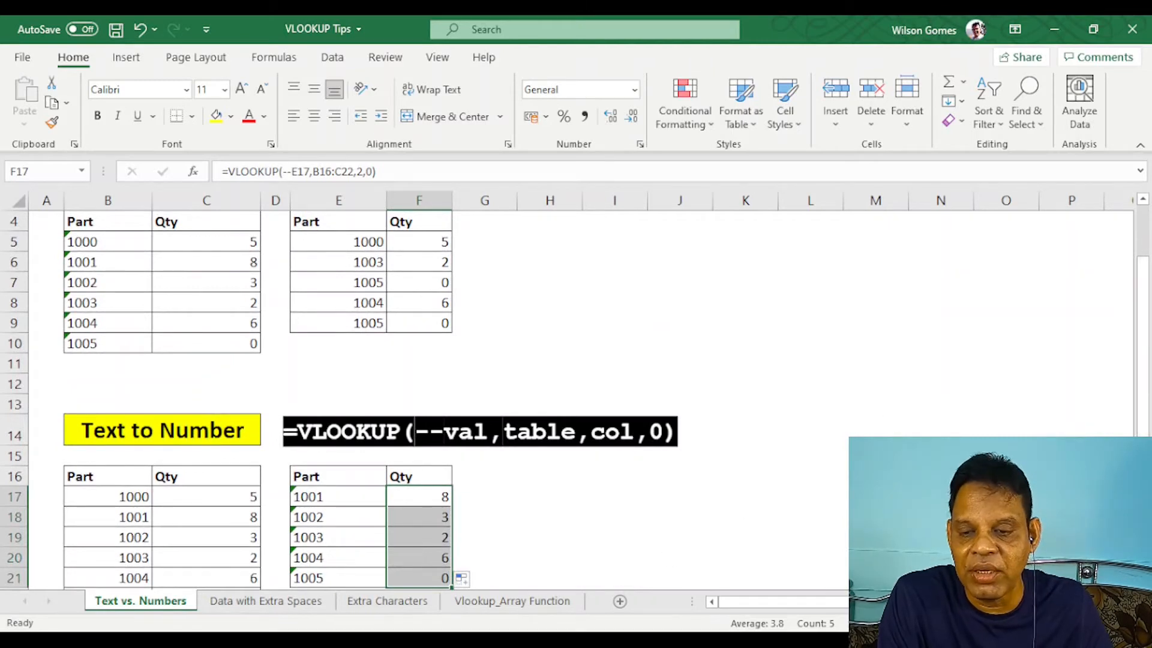
# On the Data with Extra Spaces sheet, clear the lookup formulas from the Qty cells F5:F8
pyautogui.click(251, 602)
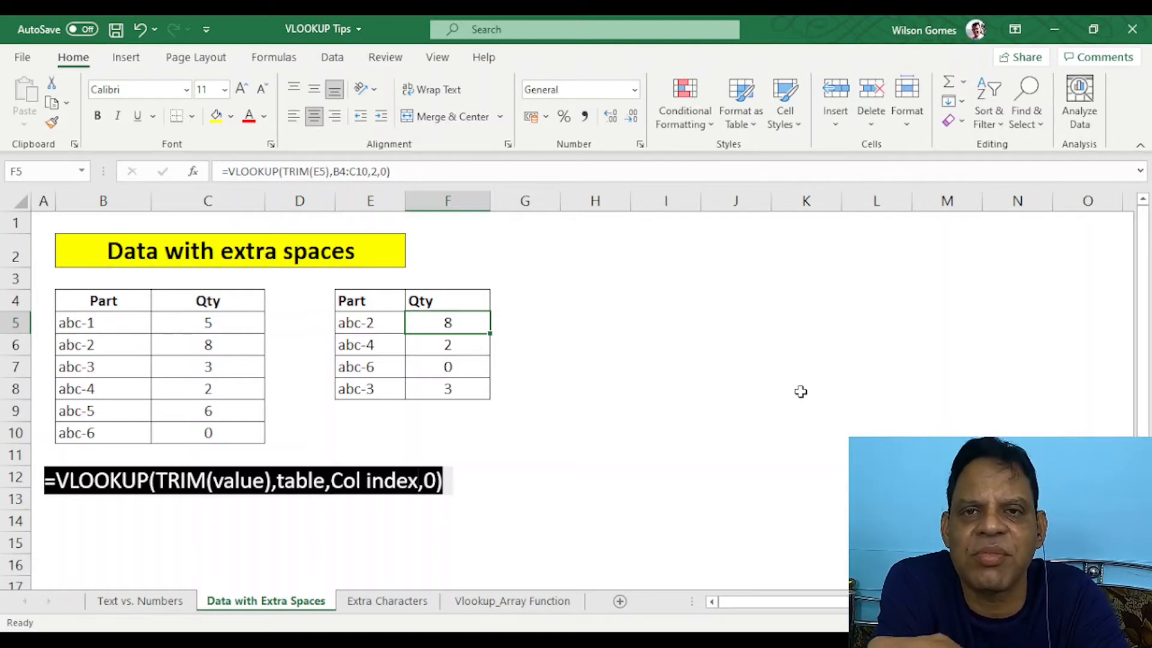
pyautogui.click(682, 405)
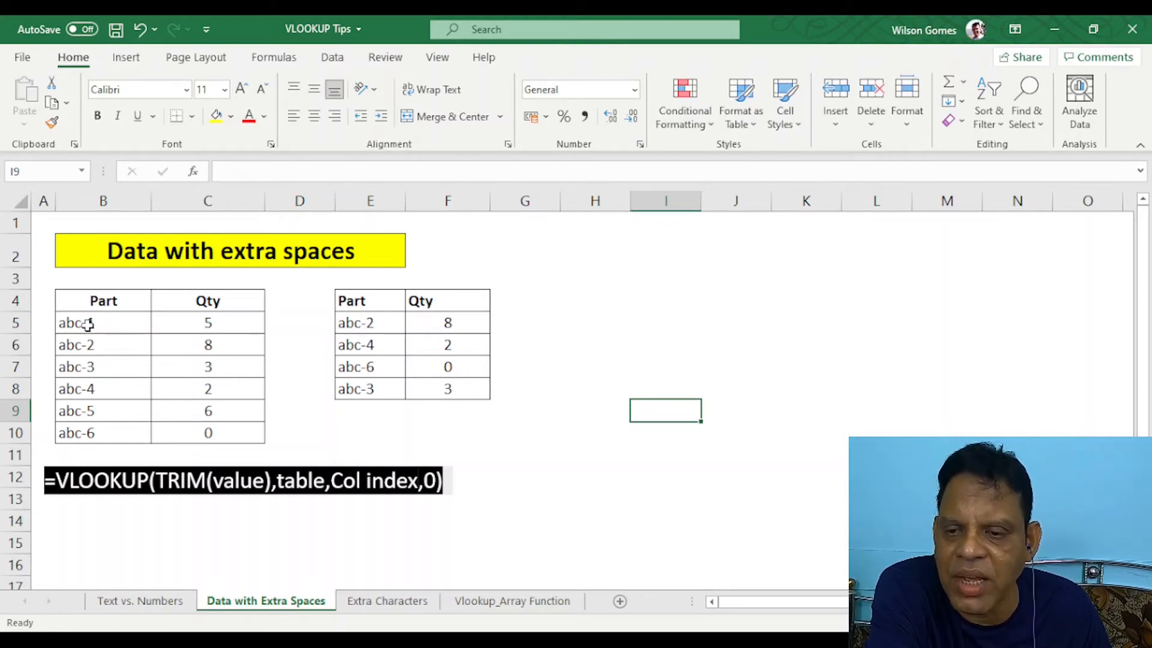
pyautogui.moveTo(422, 326); pyautogui.dragTo(423, 390)
pyautogui.press('Delete')
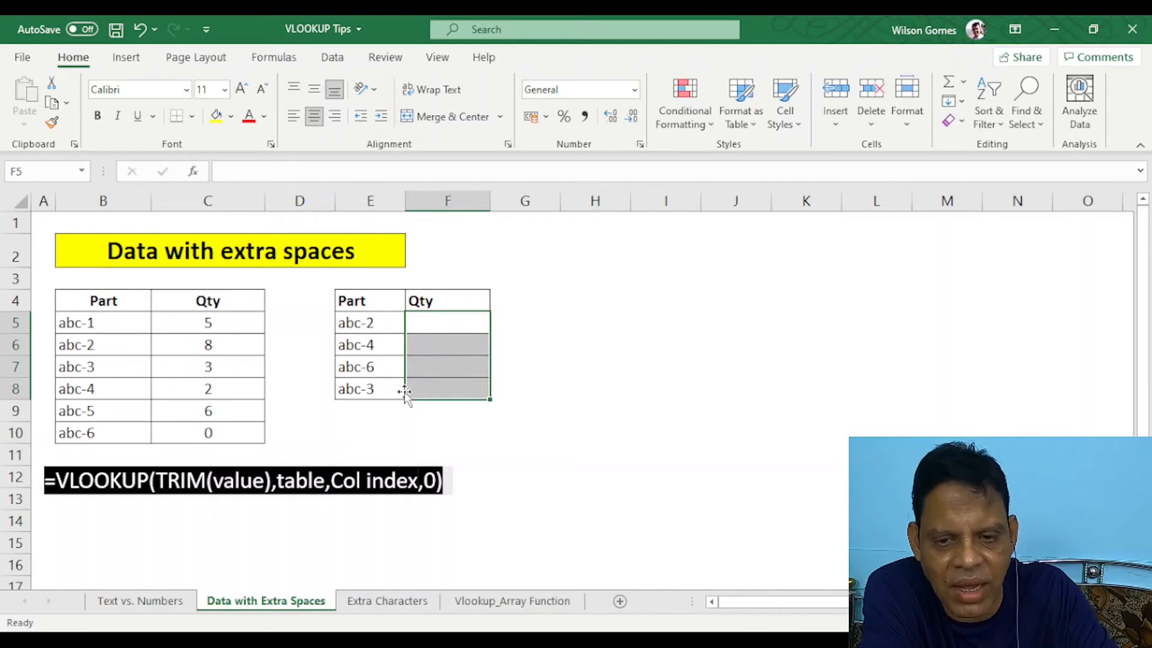
# Inspect the abc-2 entries in E5 and B6 for trailing spaces without changing them
pyautogui.click(372, 329)
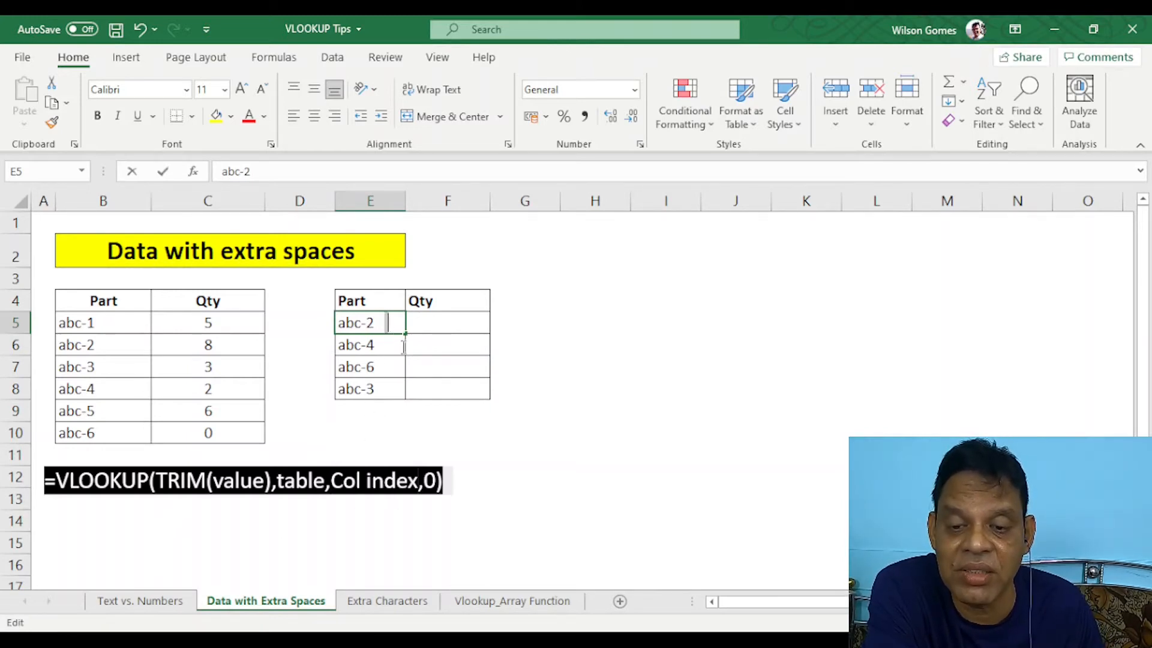
pyautogui.click(521, 442)
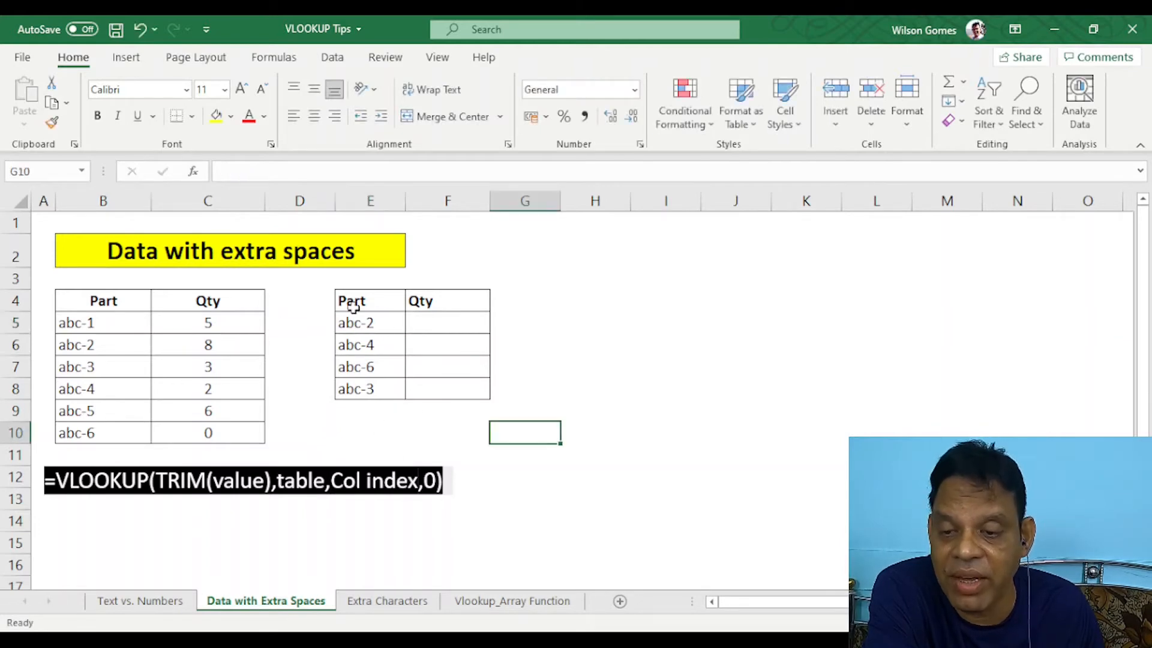
pyautogui.click(378, 325)
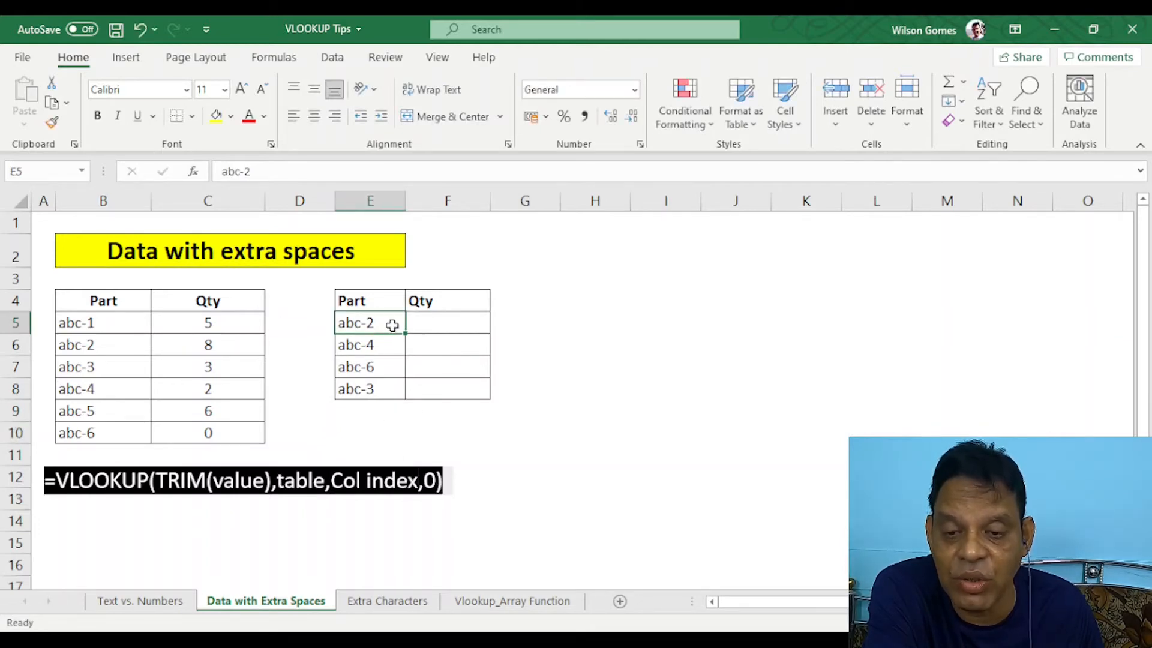
pyautogui.click(126, 343)
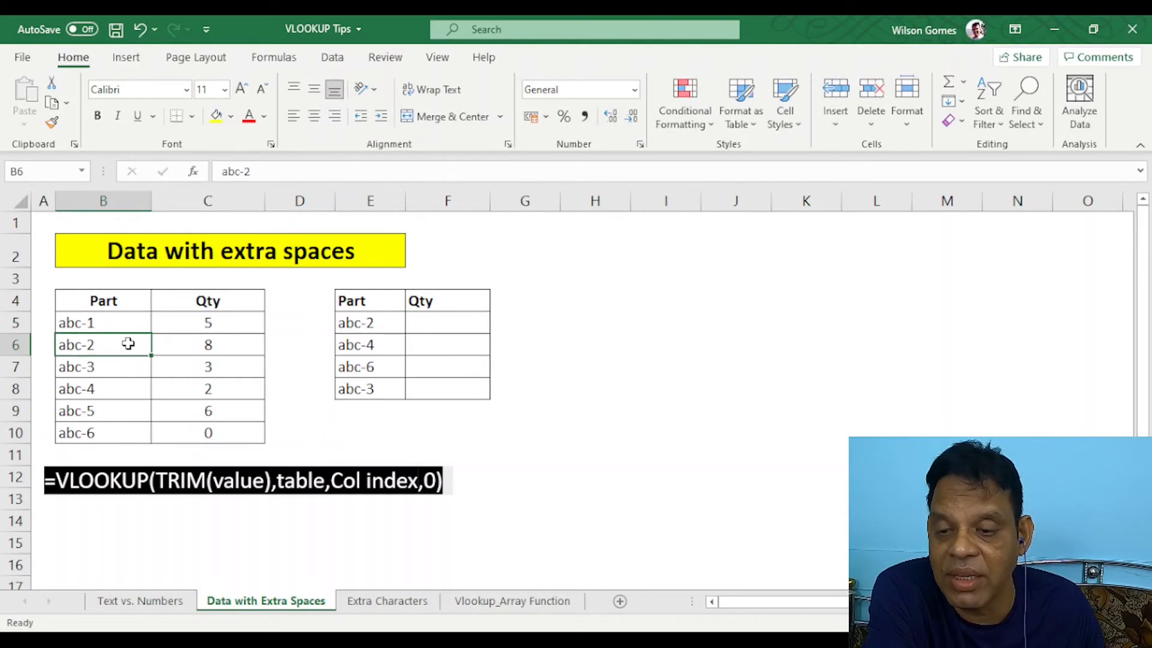
pyautogui.doubleClick(124, 346)
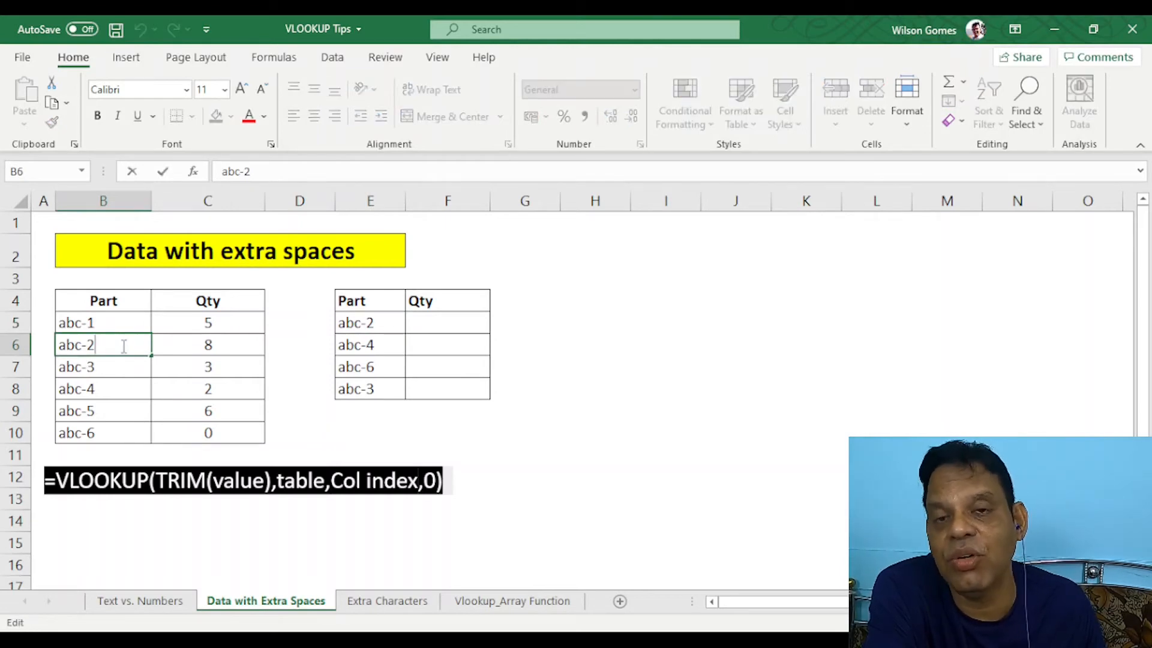
pyautogui.click(596, 455)
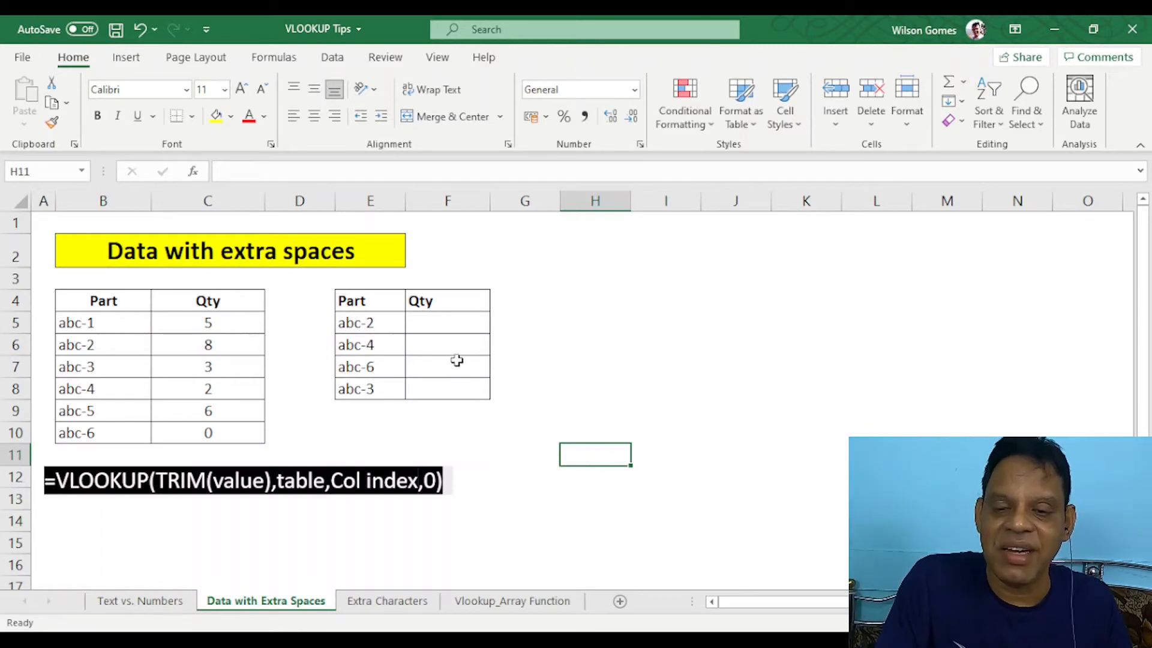
# Enter =VLOOKUP(E5,B4:C10,2,0) in F5 to look up the quantity for part abc-2
pyautogui.click(446, 327)
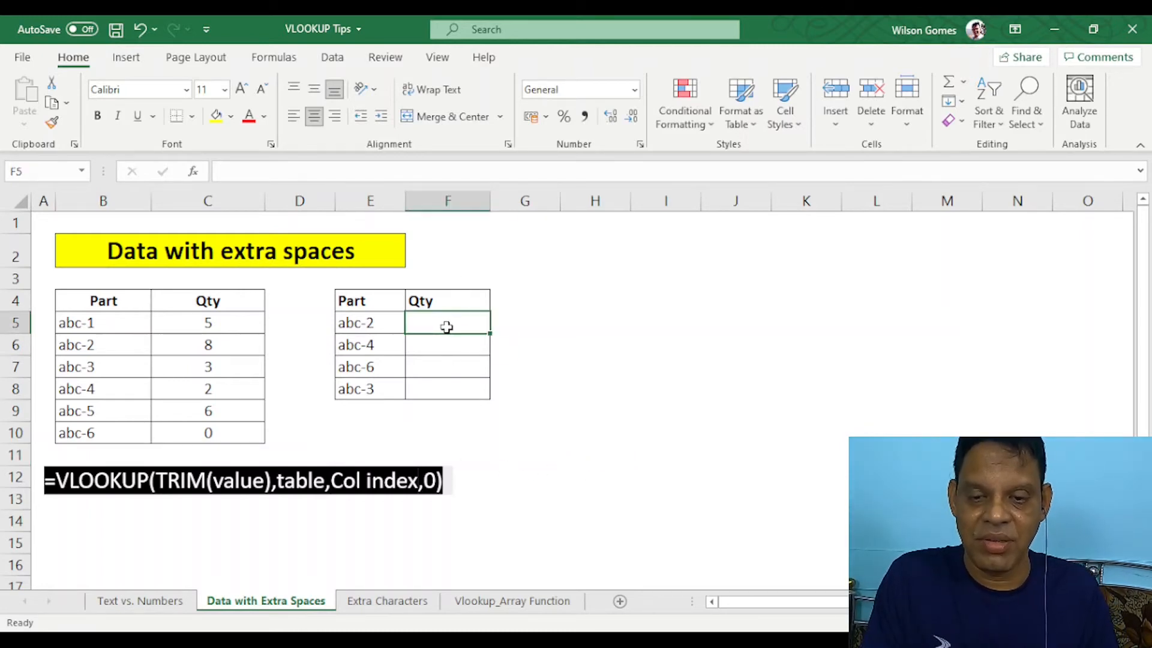
pyautogui.write('=vl')
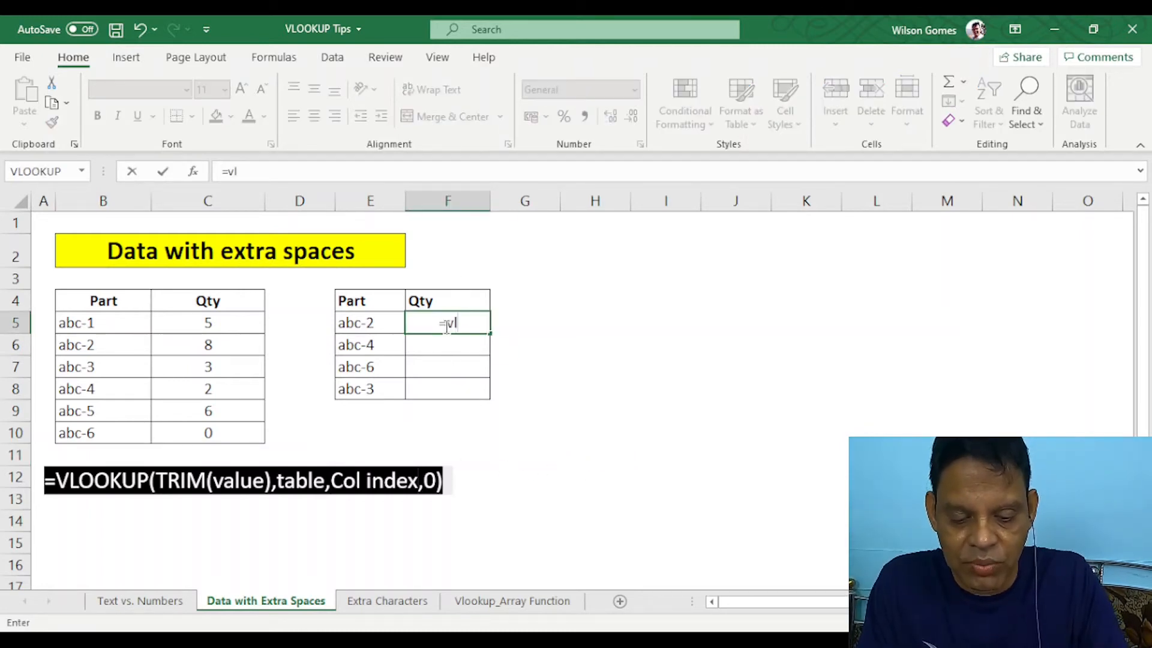
pyautogui.write('ookup(')
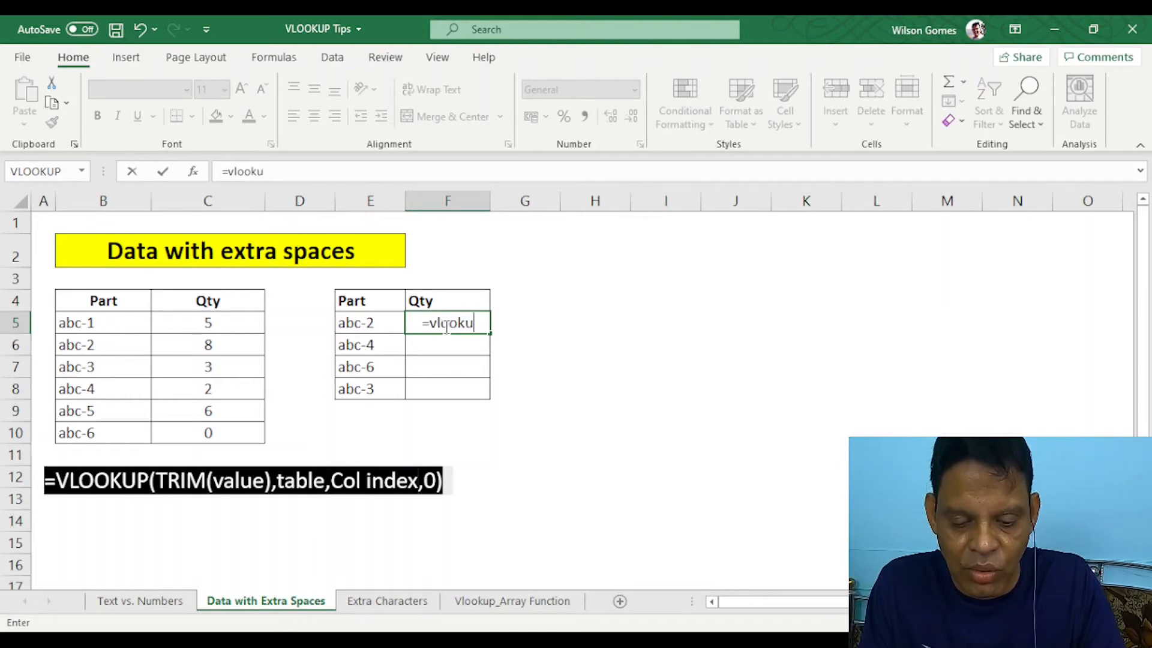
pyautogui.click(364, 324)
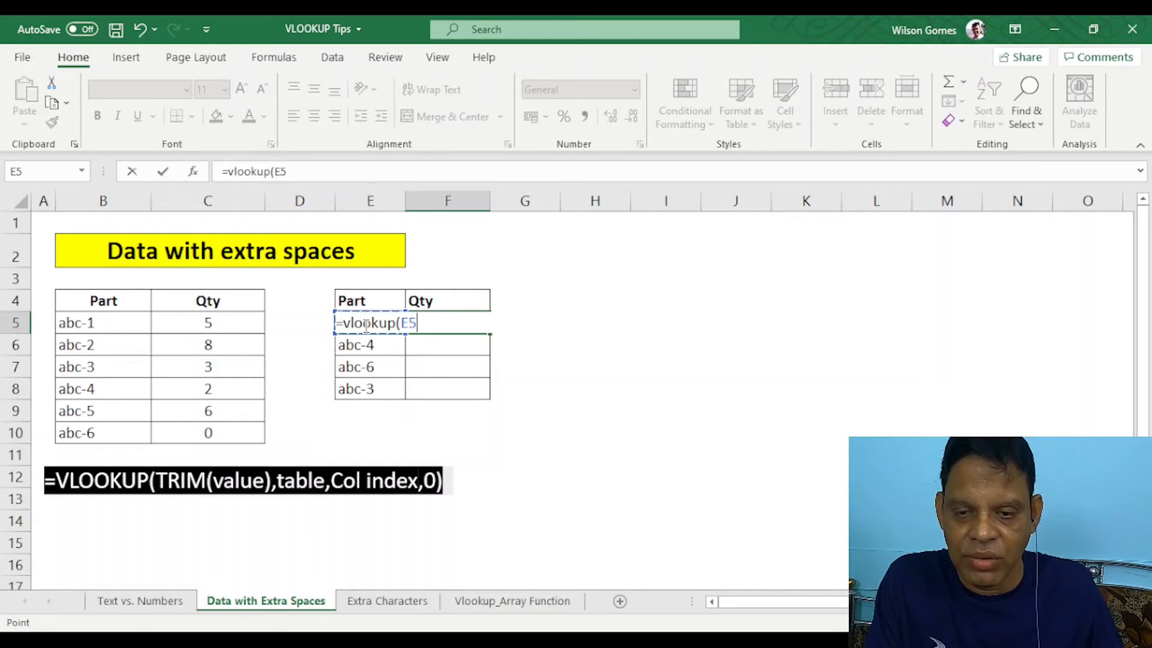
pyautogui.write(',')
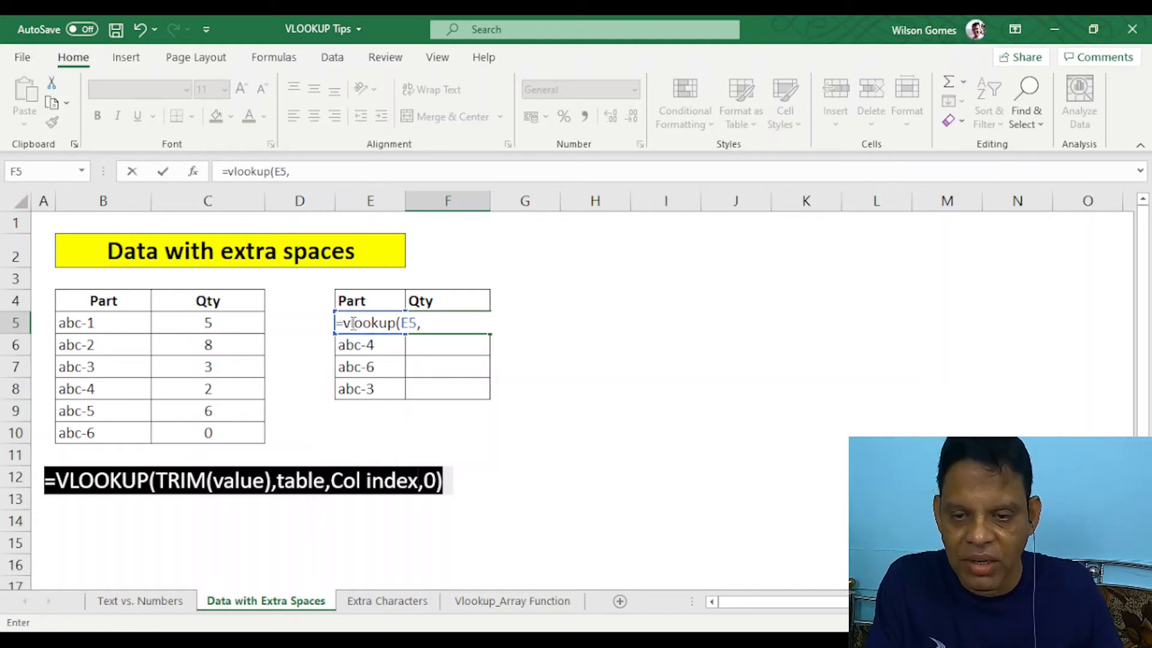
pyautogui.click(124, 300)
pyautogui.moveTo(245, 390); pyautogui.dragTo(228, 434)
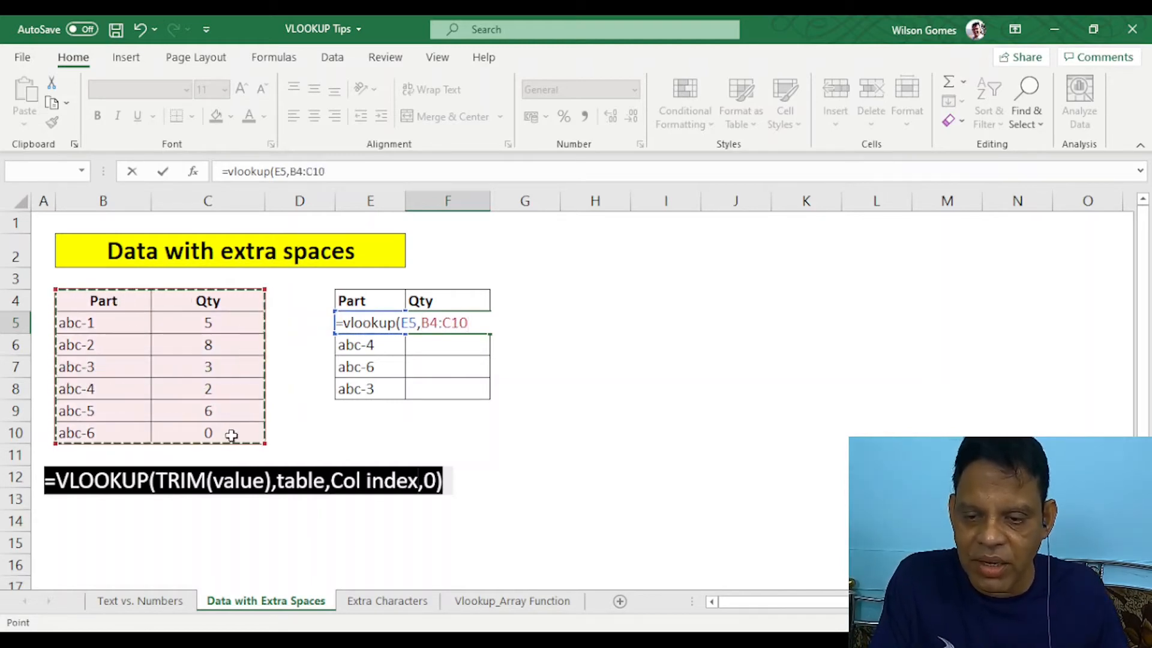
pyautogui.write(',')
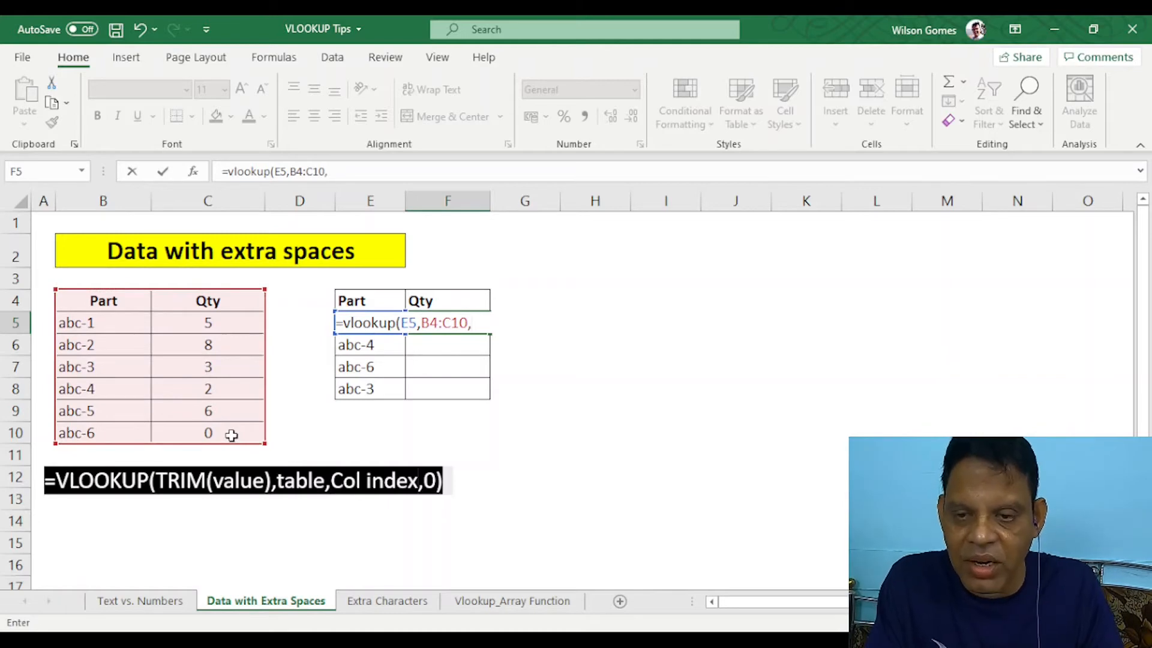
pyautogui.write('2')
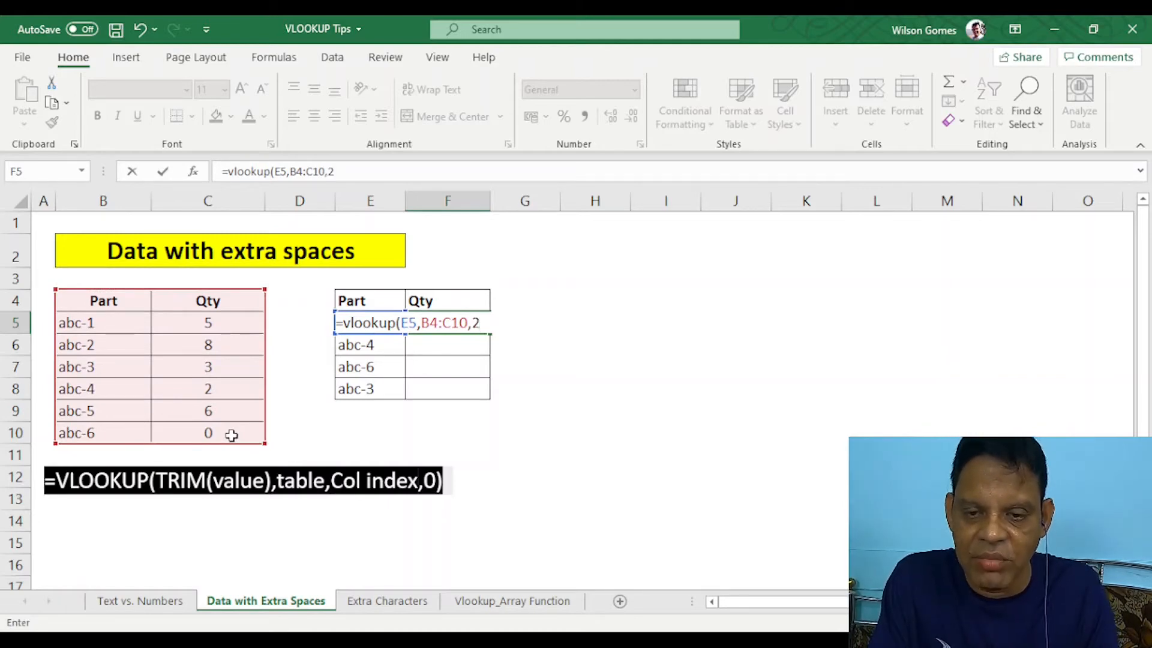
pyautogui.write(',0)')
pyautogui.press('Return')
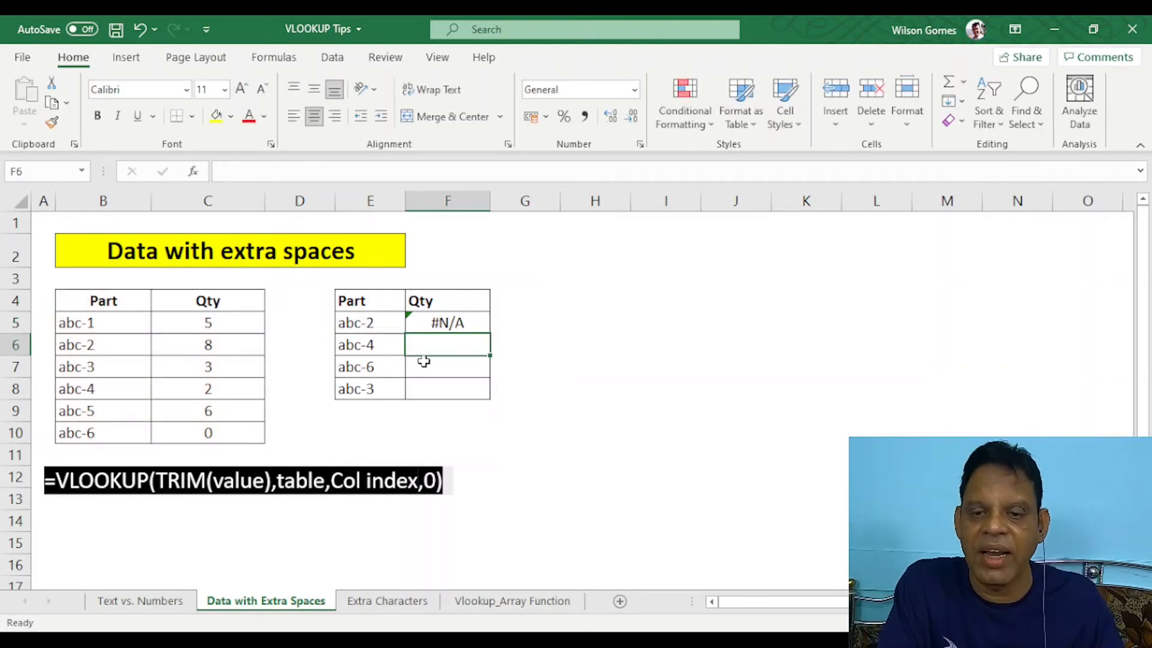
# Remove the trailing spaces after abc-2 in cell E5
pyautogui.click(441, 321)
pyautogui.doubleClick(391, 328)
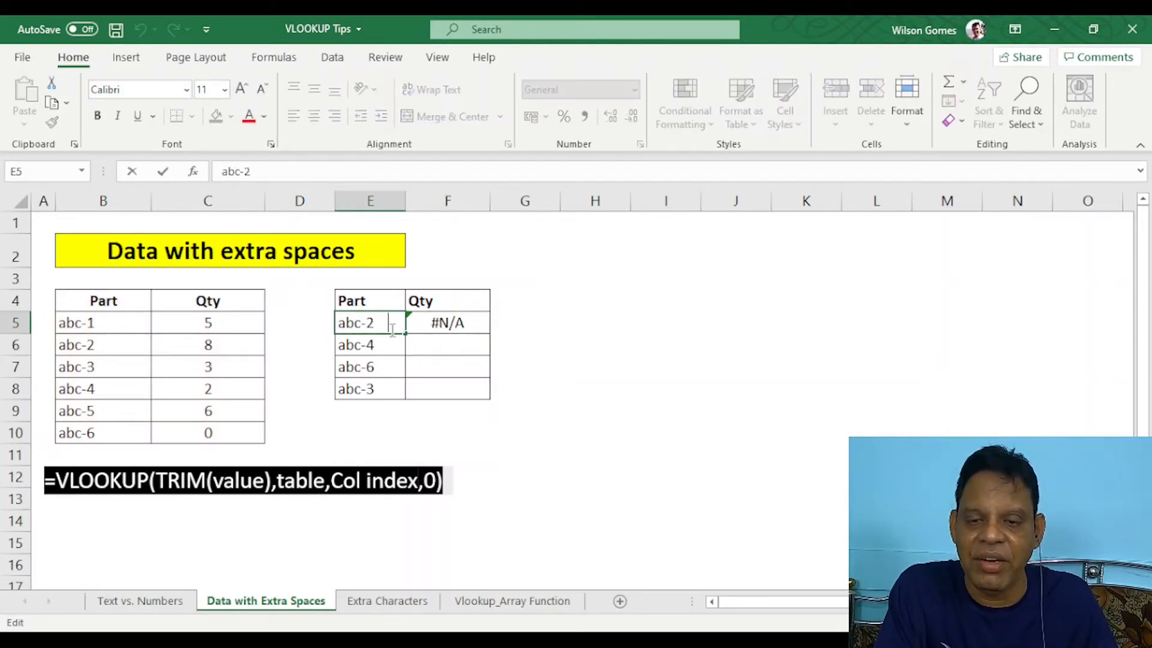
pyautogui.press('BackSpace')
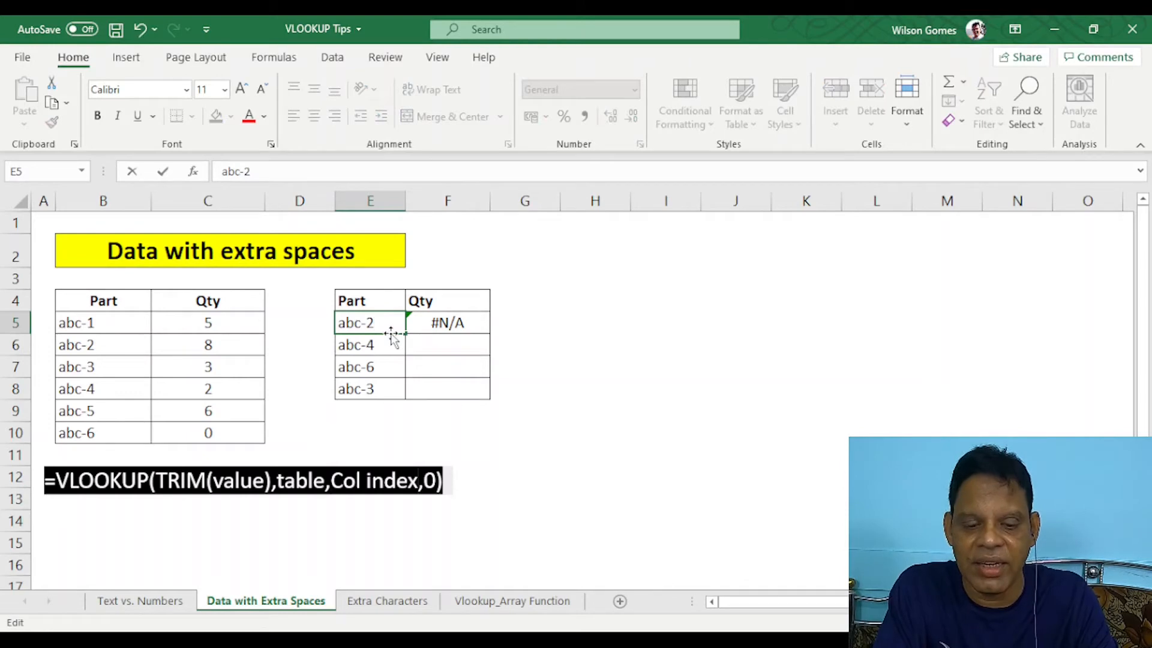
pyautogui.press('Return')
# Put the trailing spaces back after abc-2 in E5 and clear the lookup formula from F5
pyautogui.doubleClick(395, 330)
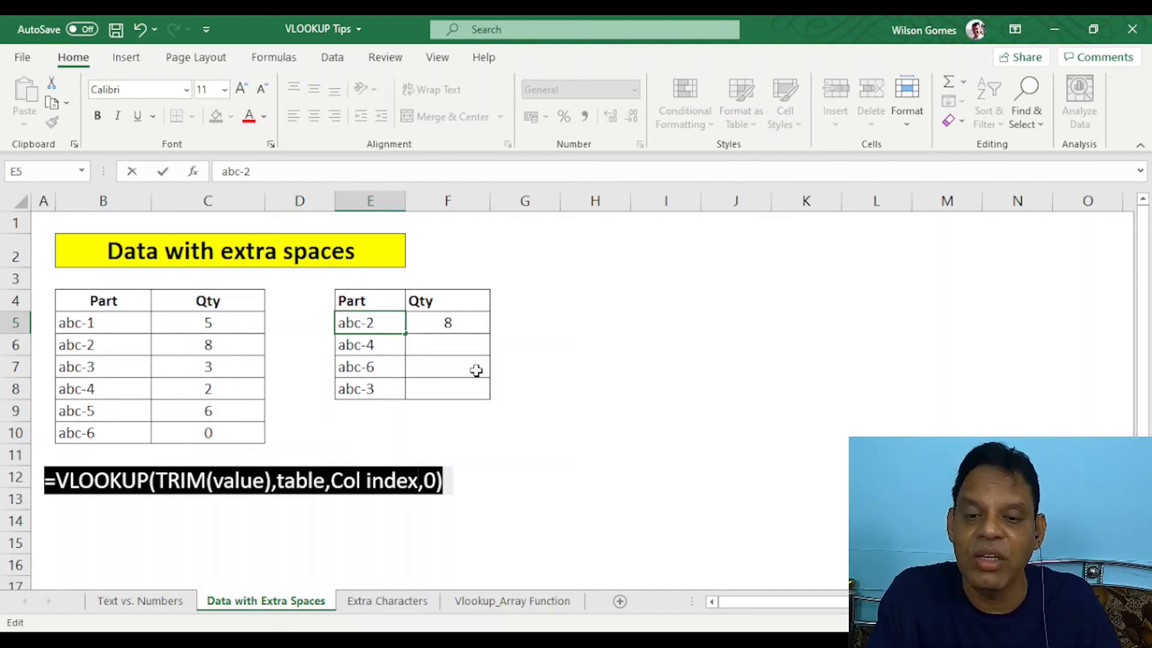
pyautogui.click(566, 394)
pyautogui.click(478, 325)
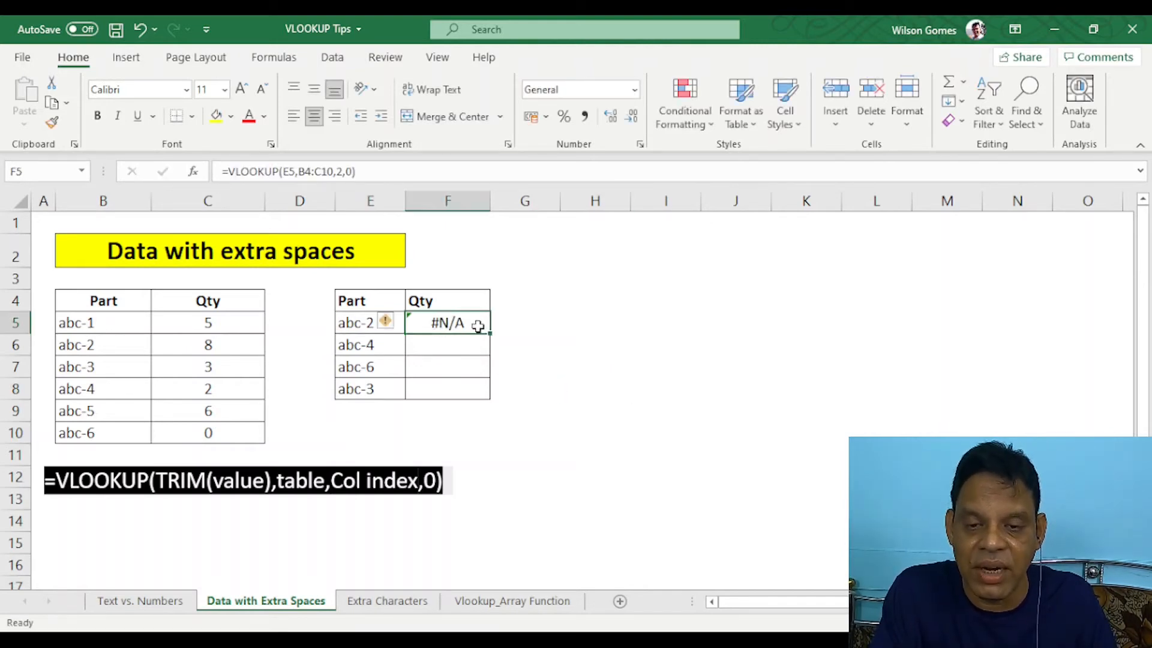
pyautogui.press('Delete')
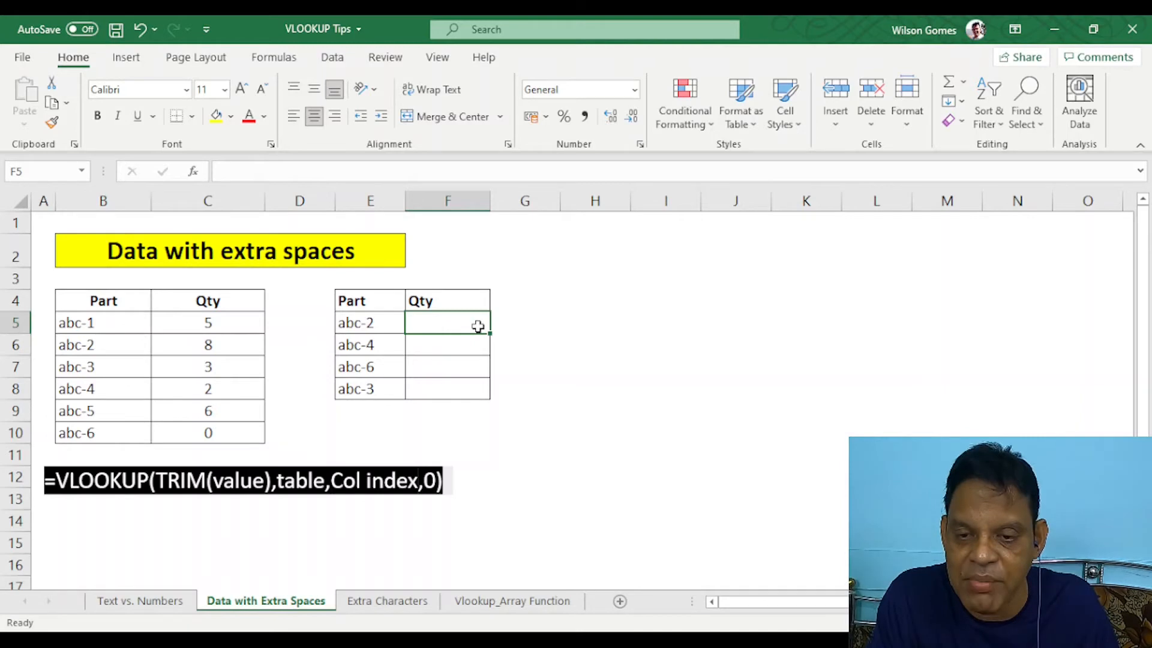
# Compare the ends of the abc-2 entries in E5 and B6 for extra spaces without changing them
pyautogui.doubleClick(385, 323)
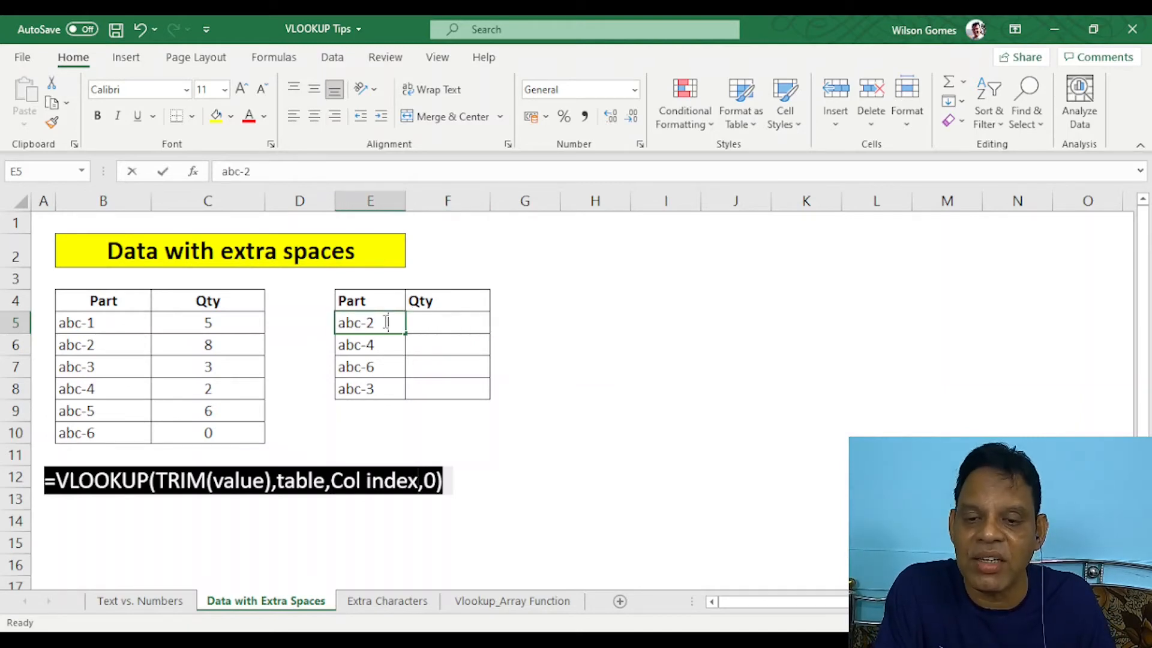
pyautogui.doubleClick(124, 346)
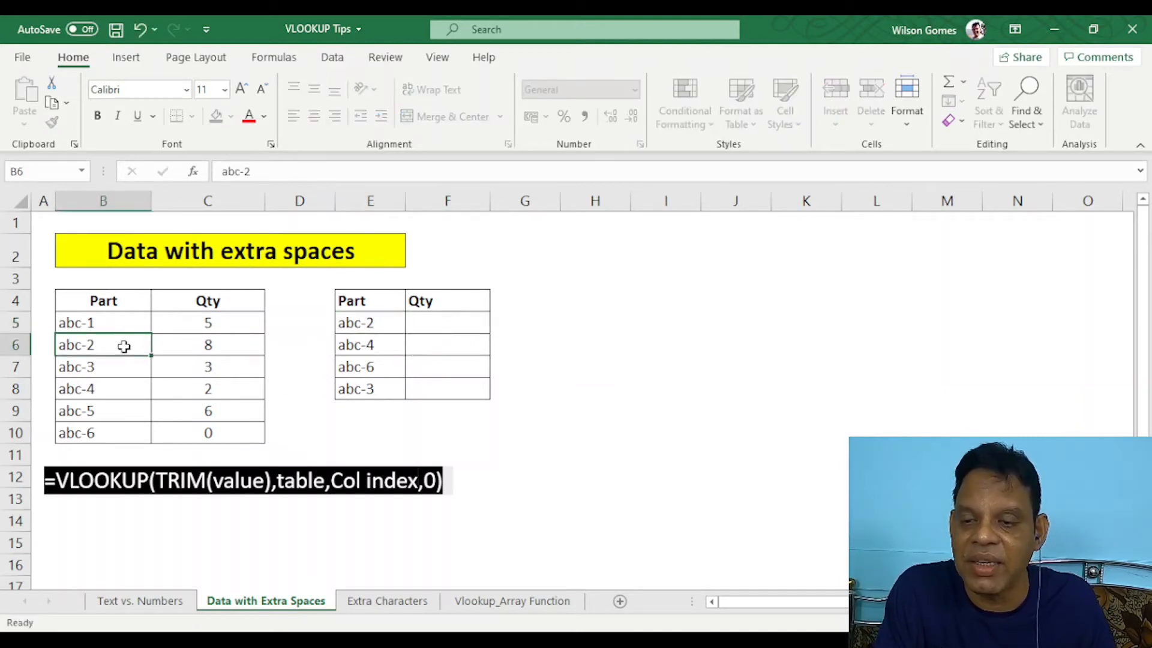
pyautogui.click(510, 405)
# Write the lookup formula =VLOOKUP(TRIM(E5,B4:C10,2,0) in F5, using the source table B4:C10, and try to commit it
pyautogui.click(420, 318)
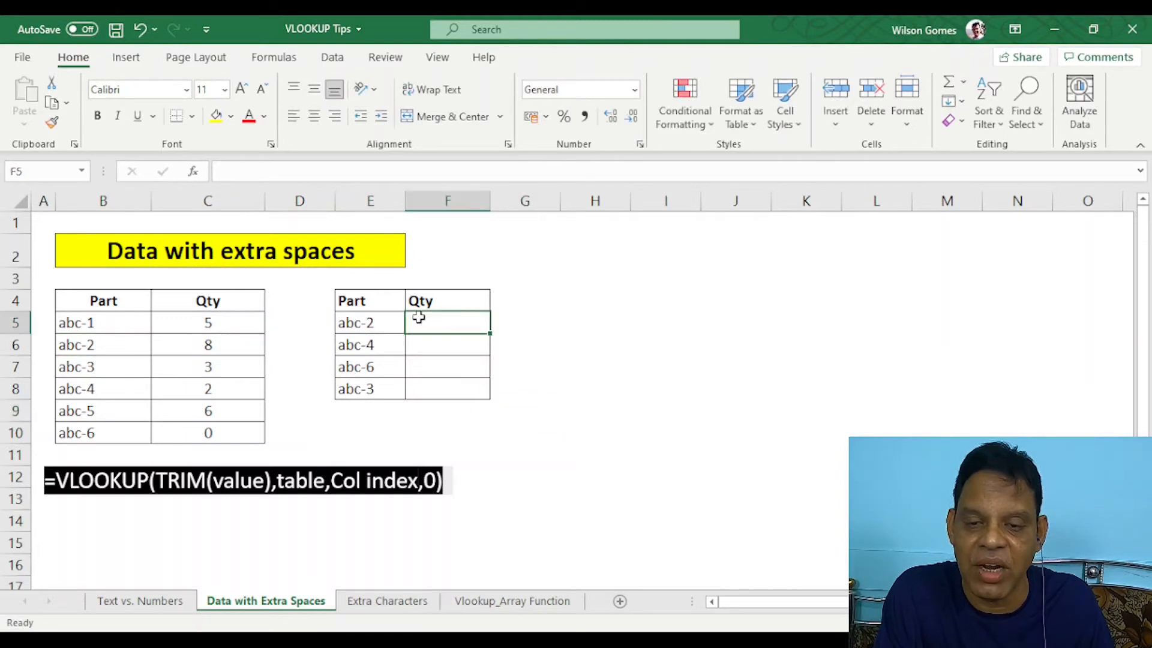
pyautogui.write('=v')
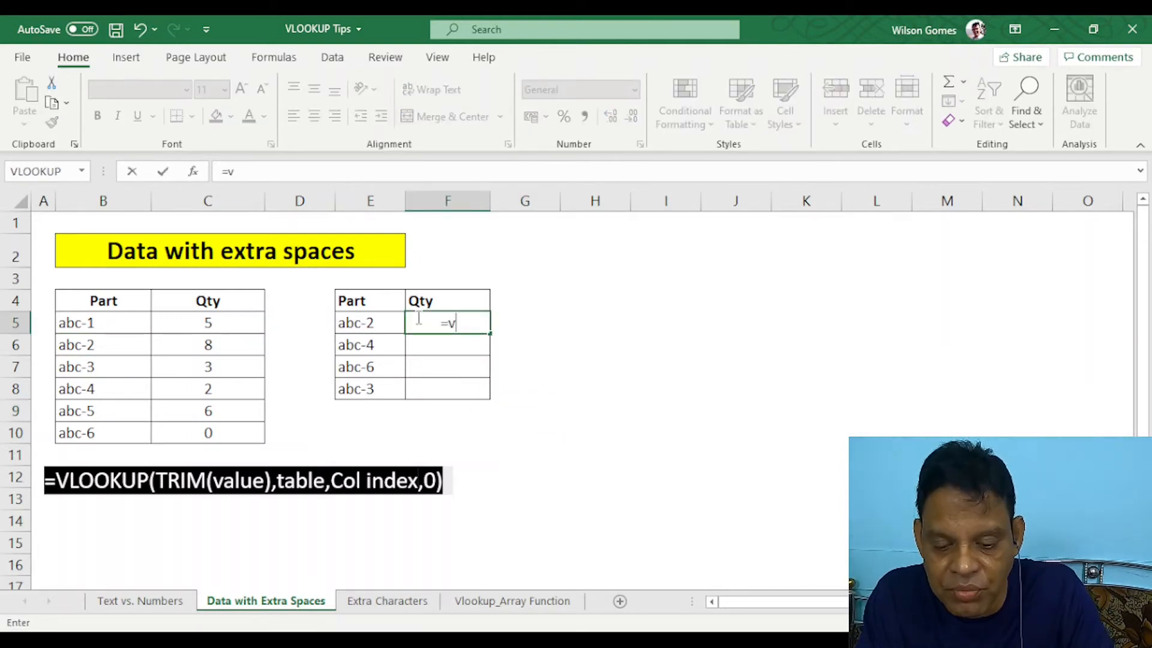
pyautogui.write('lookuip')
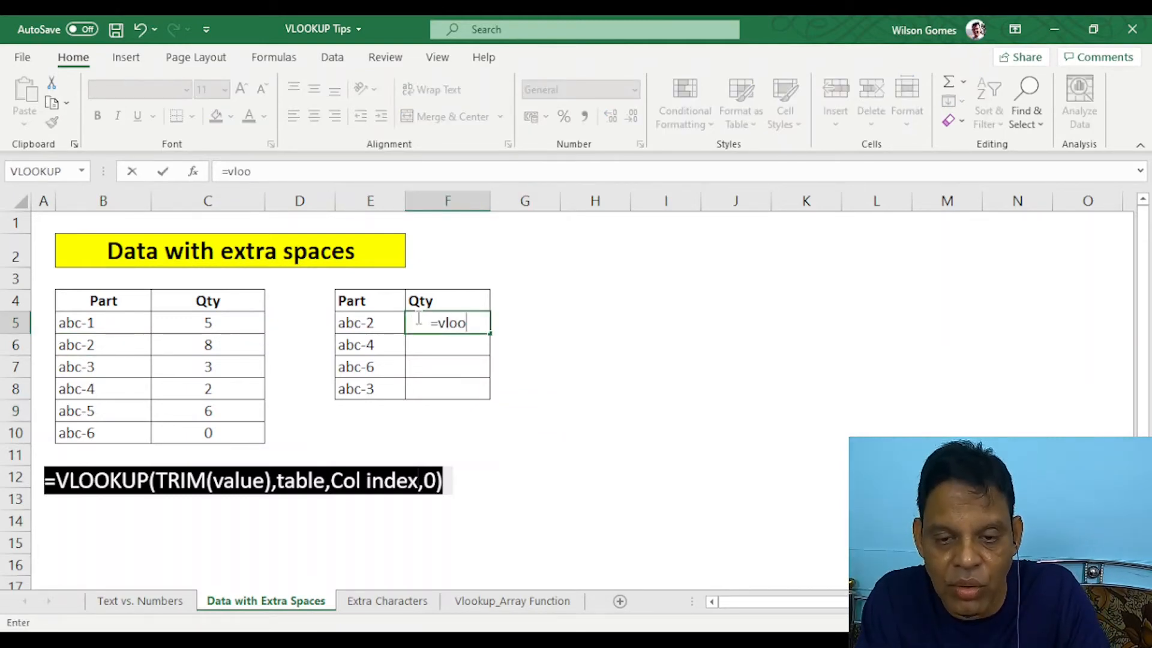
pyautogui.press('BackSpace')
pyautogui.press('BackSpace')
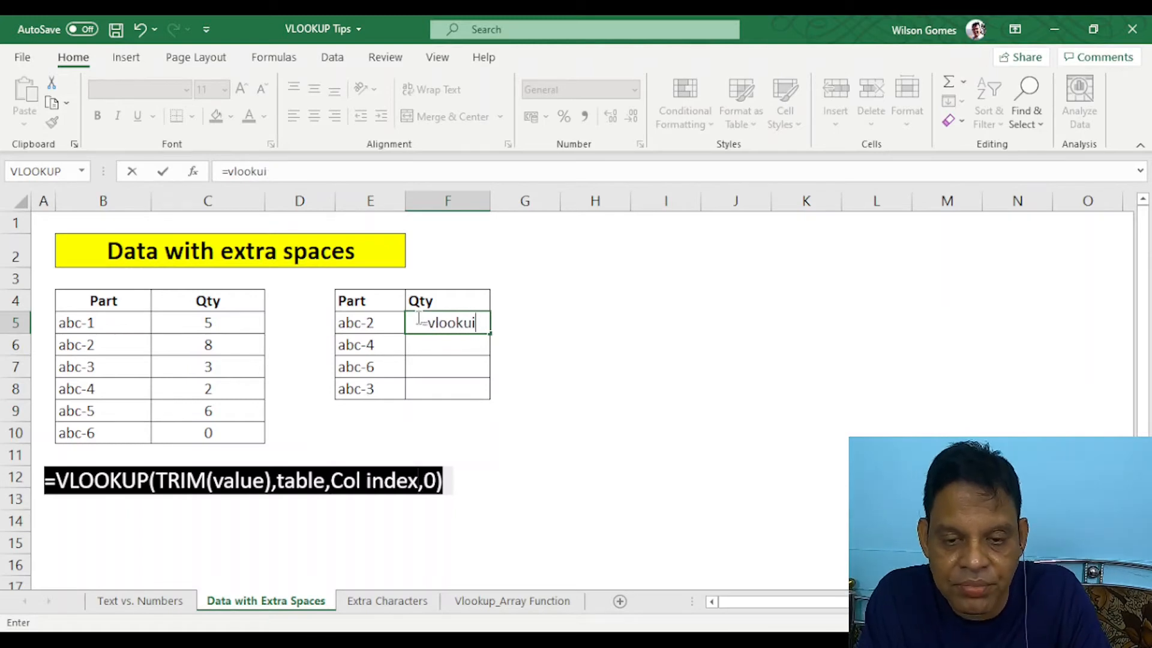
pyautogui.write('p(')
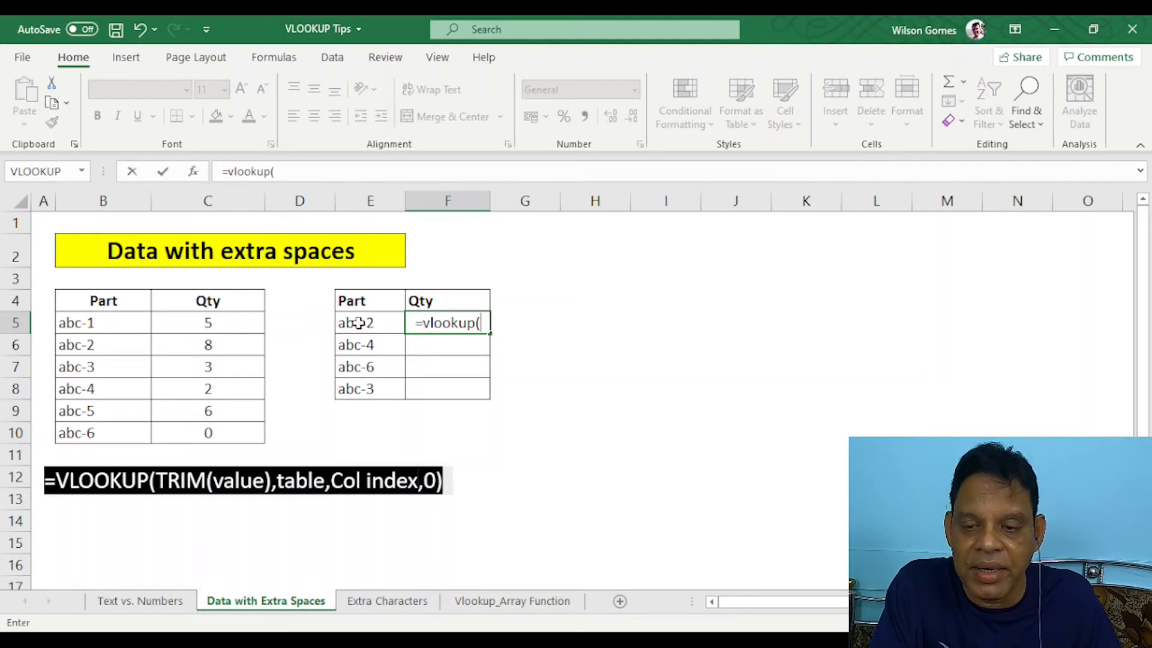
pyautogui.write('TR')
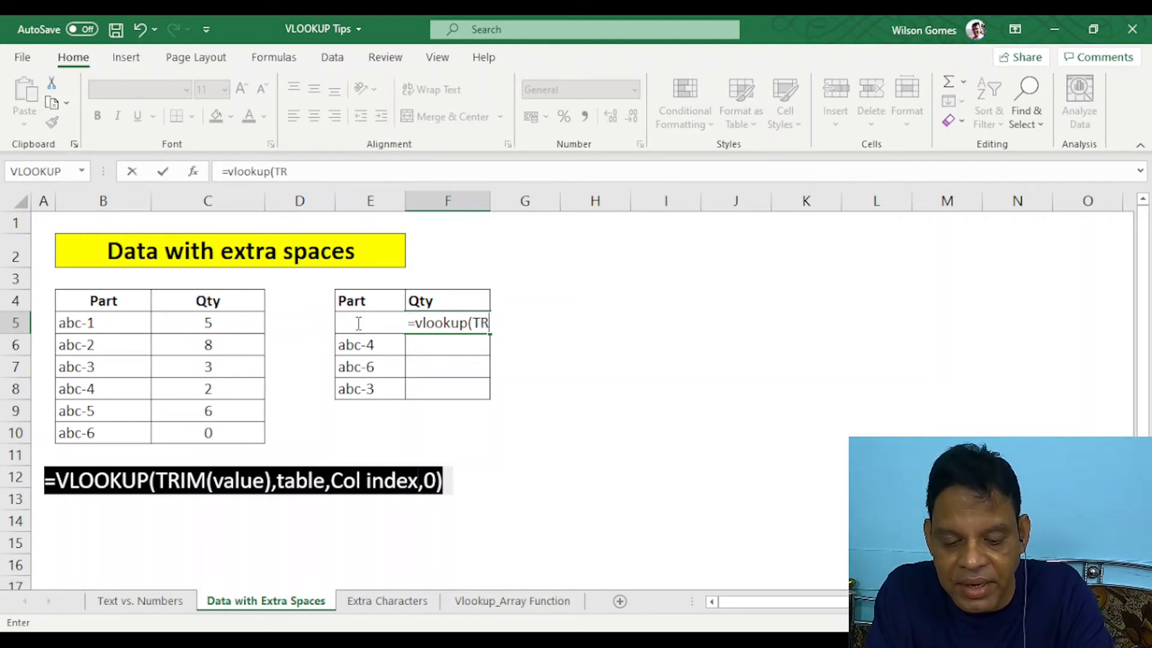
pyautogui.write('IM(')
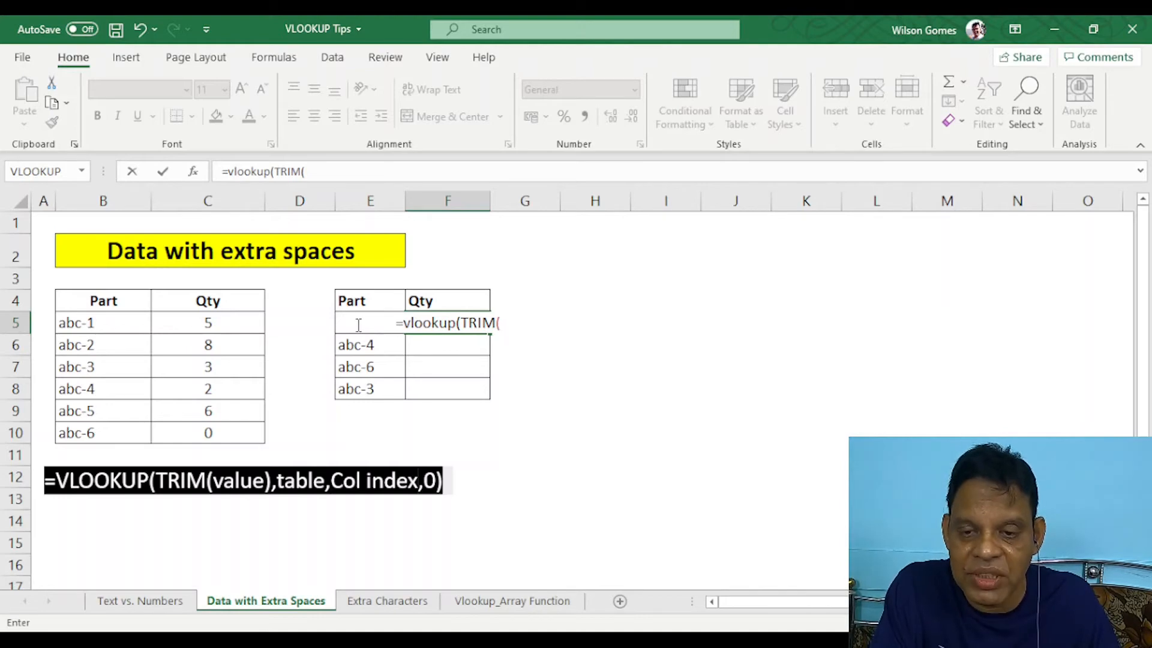
pyautogui.write('E%')
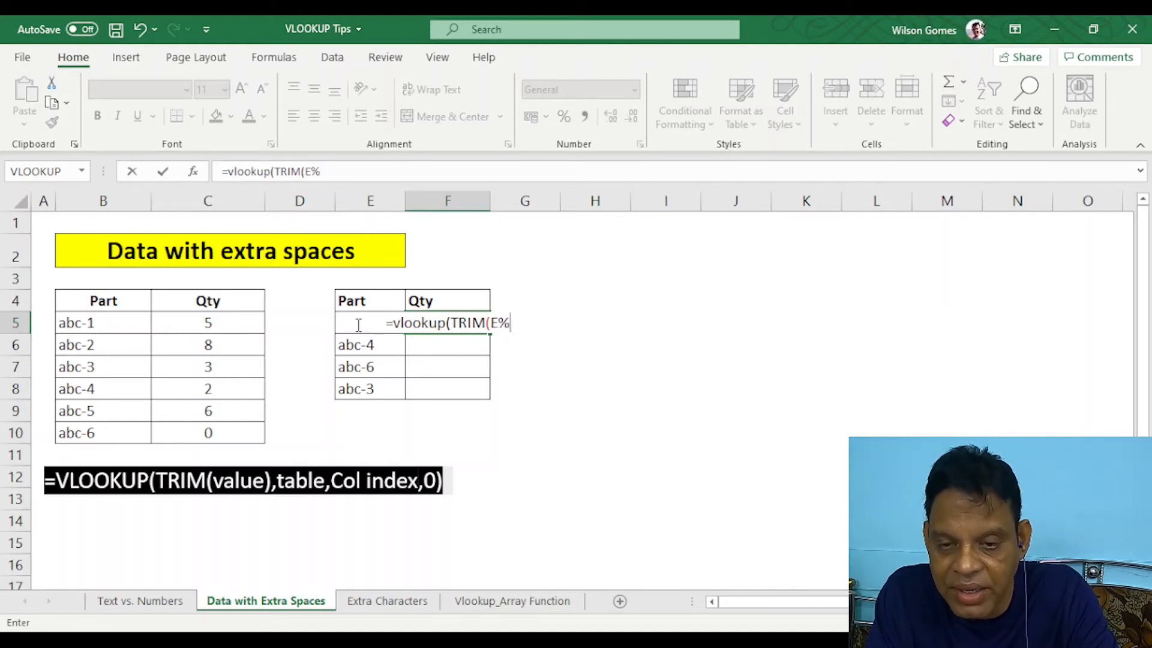
pyautogui.press('BackSpace')
pyautogui.write('5,')
pyautogui.moveTo(112, 293); pyautogui.dragTo(216, 428)
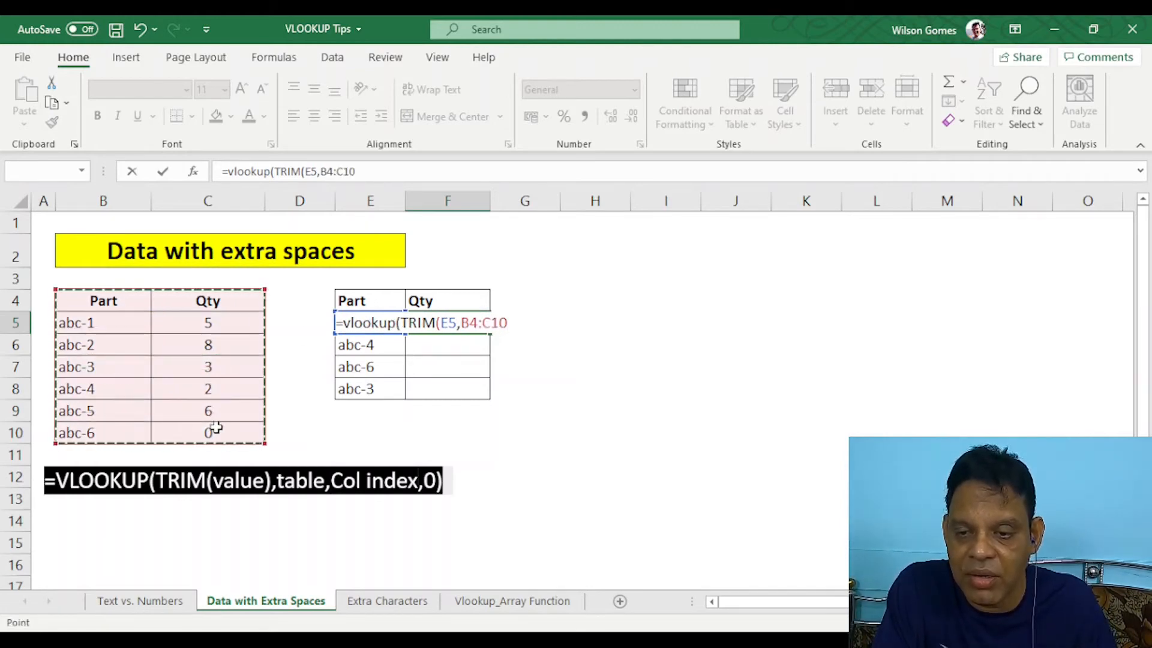
pyautogui.write(',')
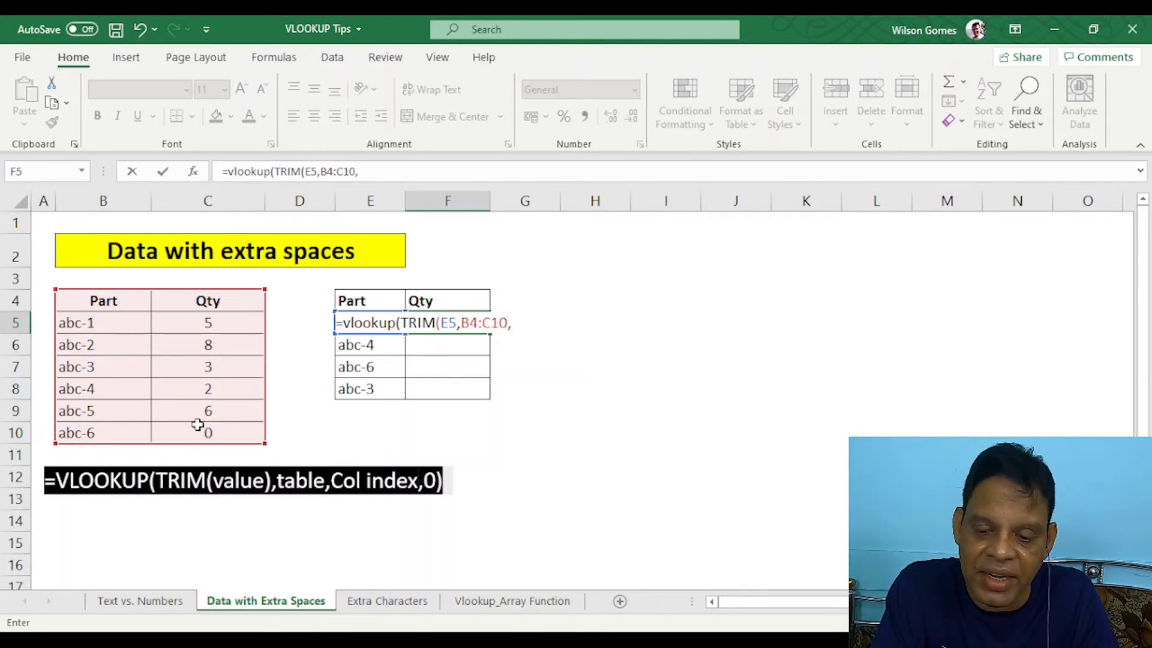
pyautogui.write('2,0)')
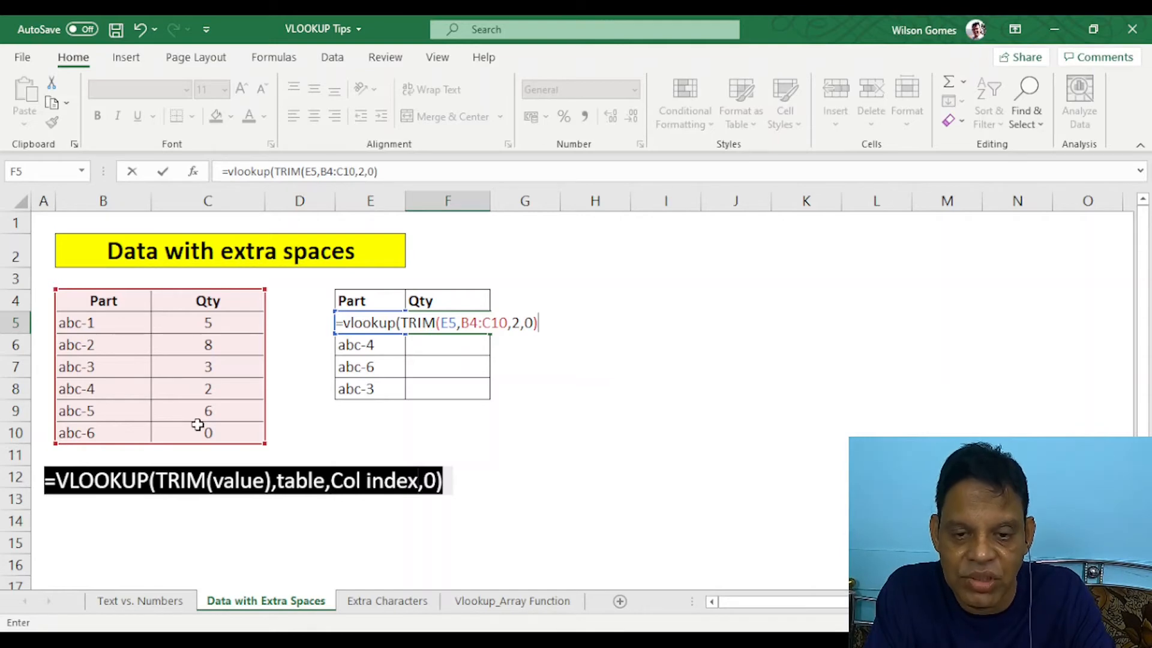
pyautogui.press('Return')
pyautogui.click(589, 384)
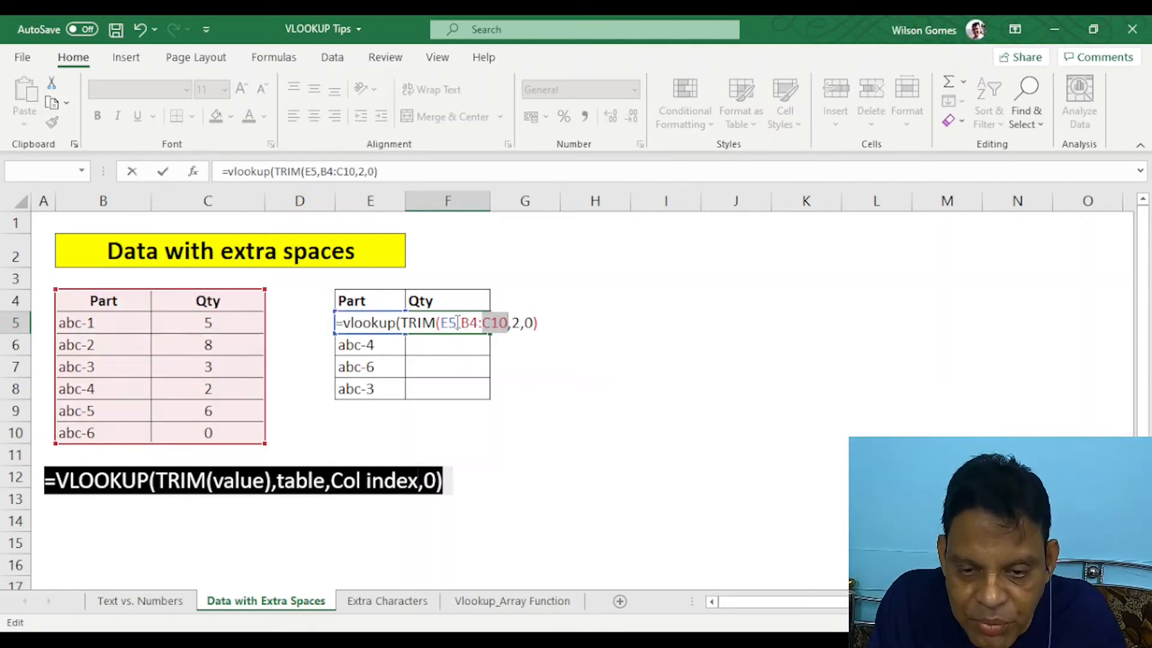
# Add the missing closing parenthesis after E5 so that F5 contains =VLOOKUP(TRIM(E5),B4:C10,2,0)
pyautogui.click(459, 324)
pyautogui.write(')')
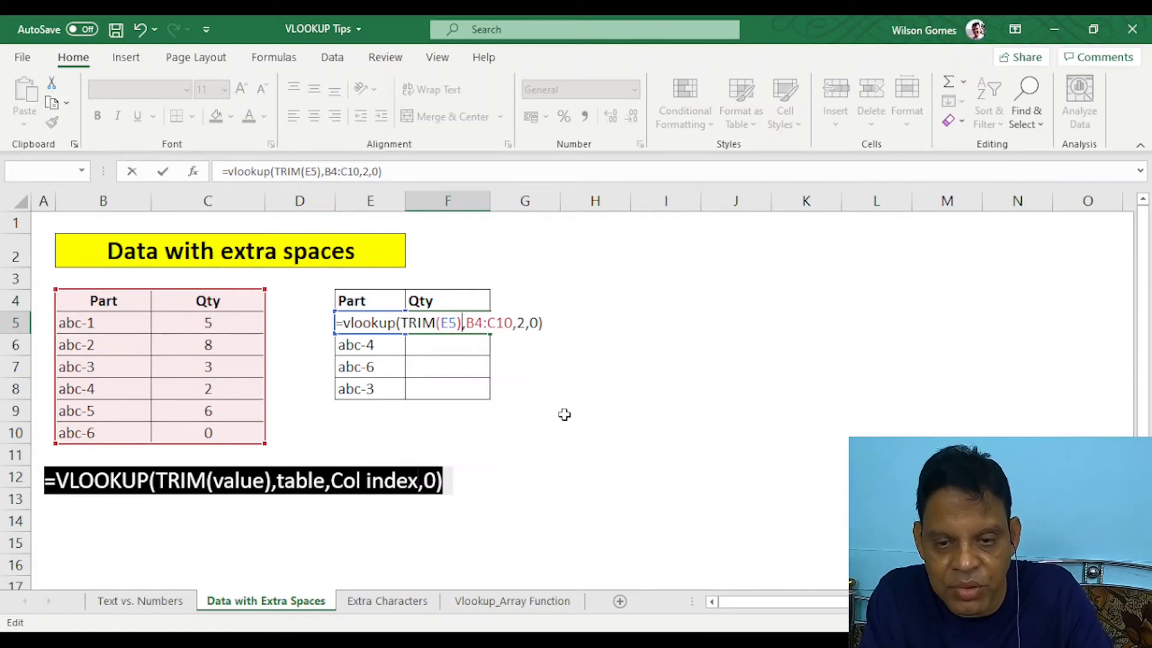
pyautogui.press('Return')
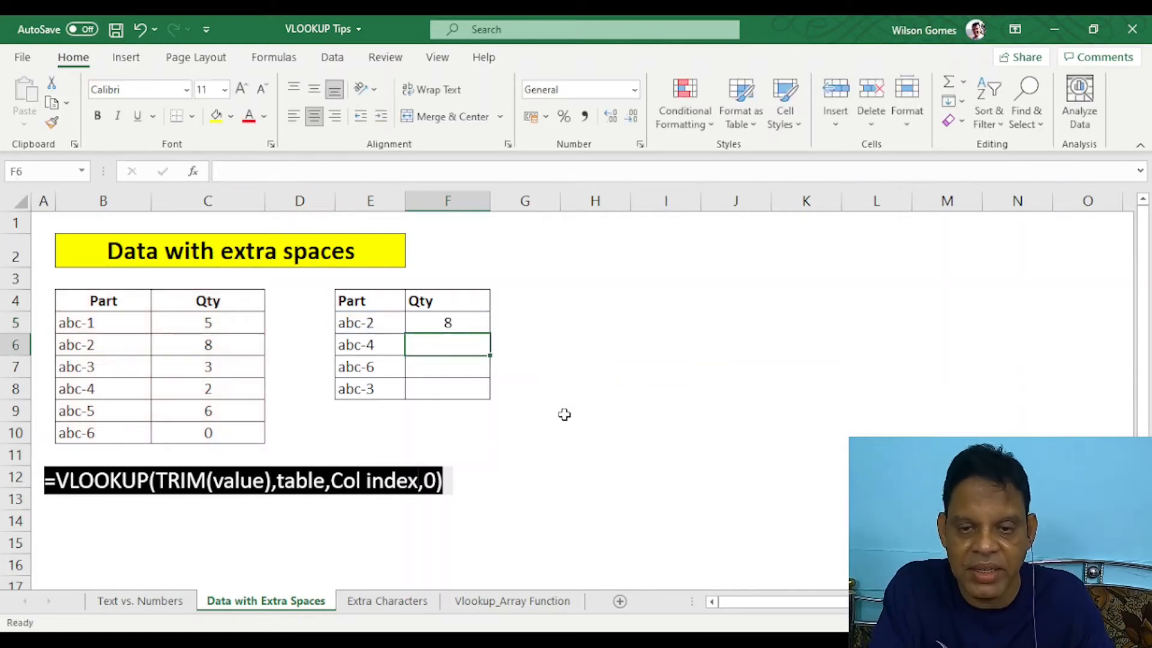
# Check E5 for trailing spaces and fill the TRIM lookup formula from F5 down to F8
pyautogui.doubleClick(396, 323)
pyautogui.click(507, 469)
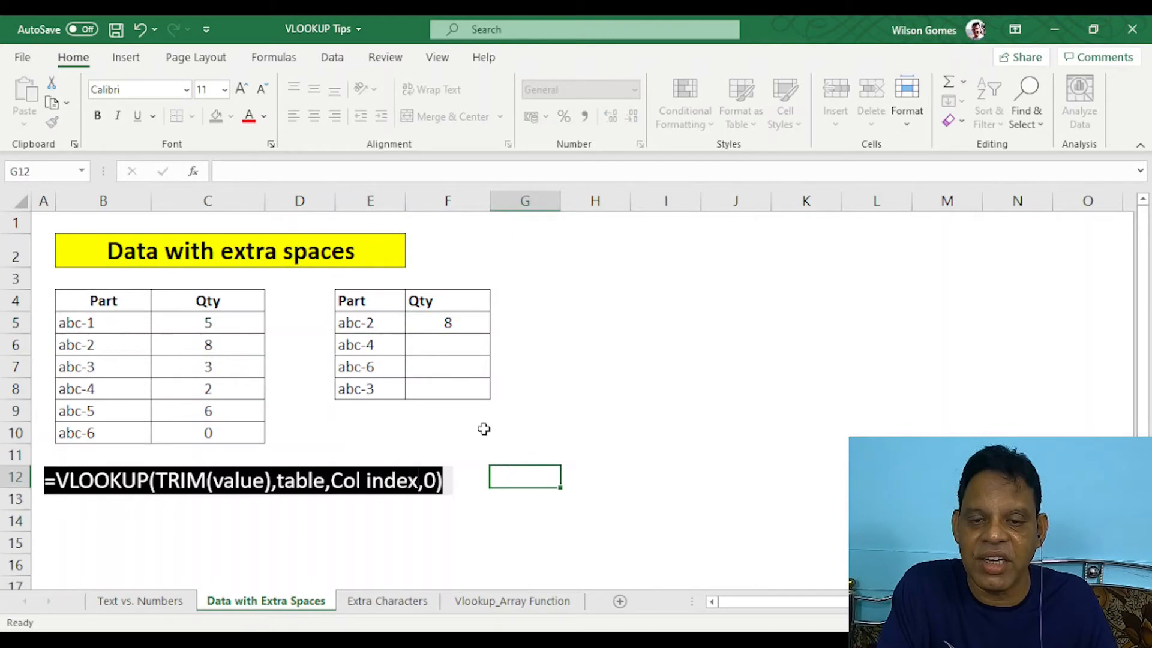
pyautogui.click(447, 327)
pyautogui.moveTo(490, 333); pyautogui.dragTo(492, 399)
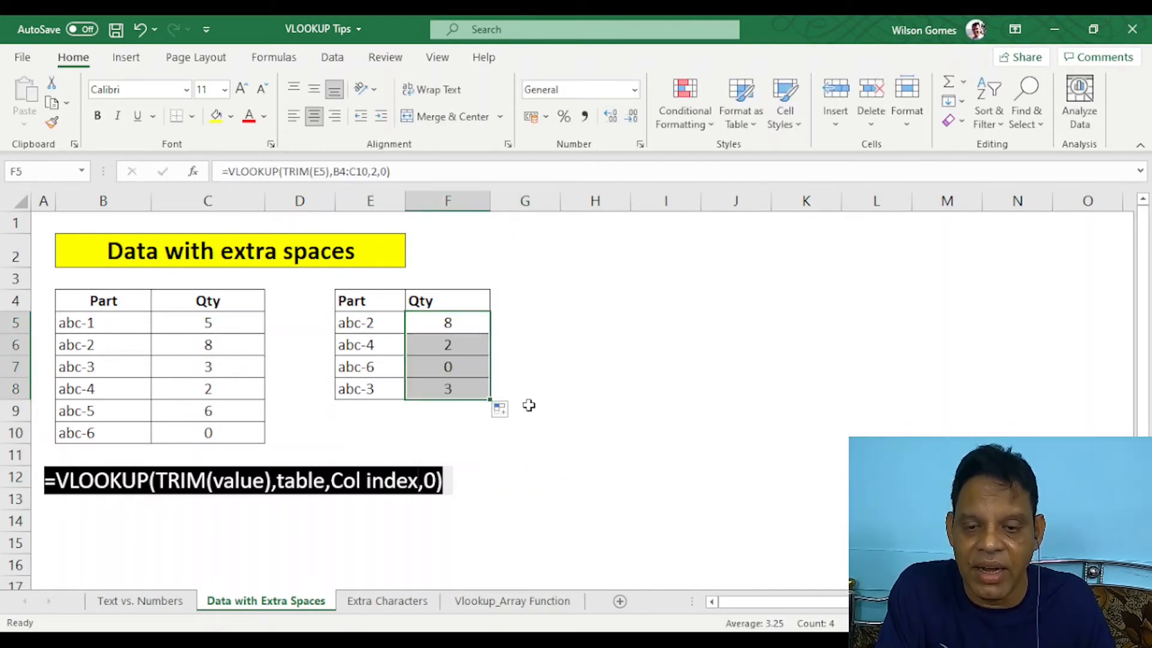
# Check the lookup parts in E6, E7 and E8 for trailing spaces without changing them
pyautogui.doubleClick(384, 347)
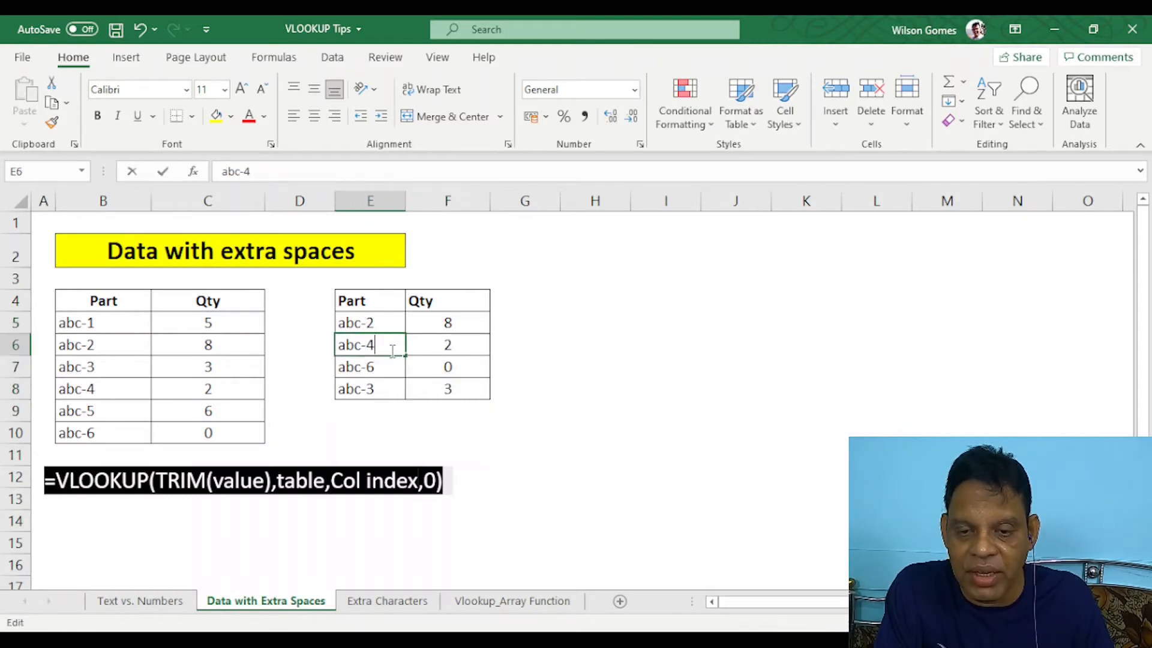
pyautogui.click(582, 417)
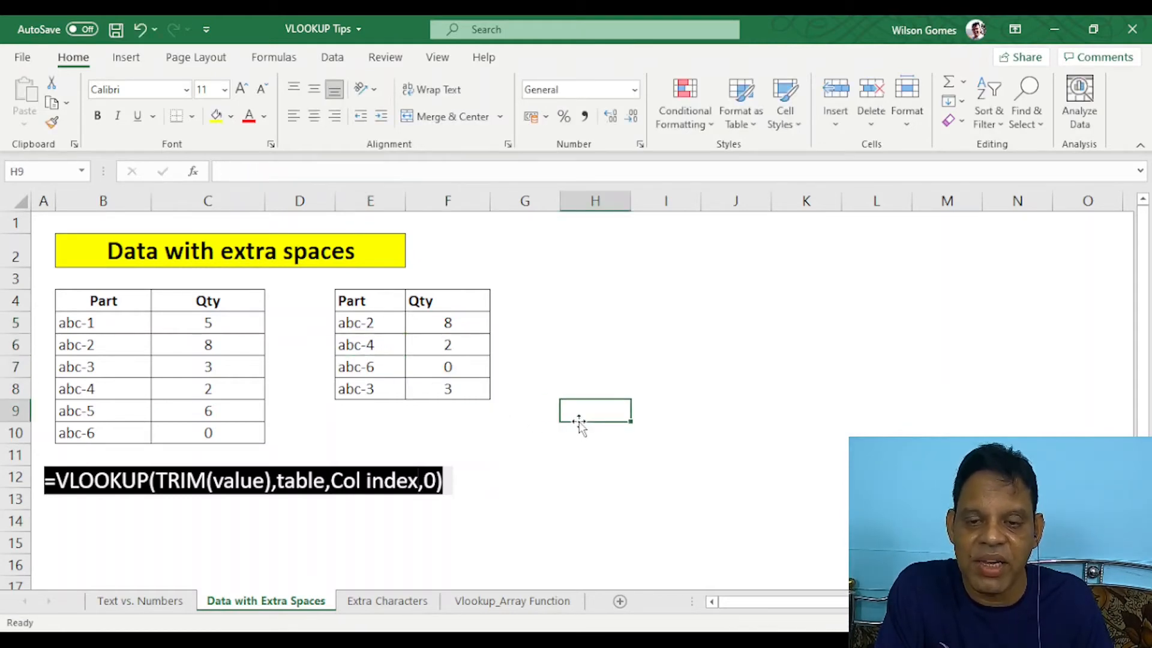
pyautogui.doubleClick(381, 367)
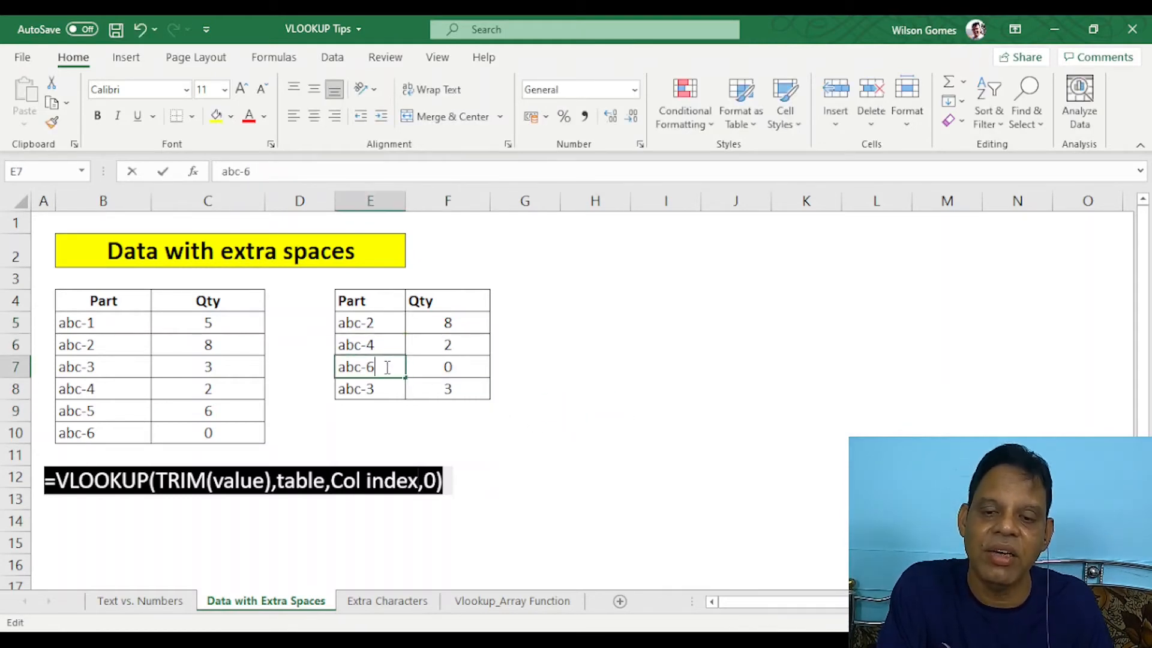
pyautogui.click(618, 451)
pyautogui.doubleClick(389, 387)
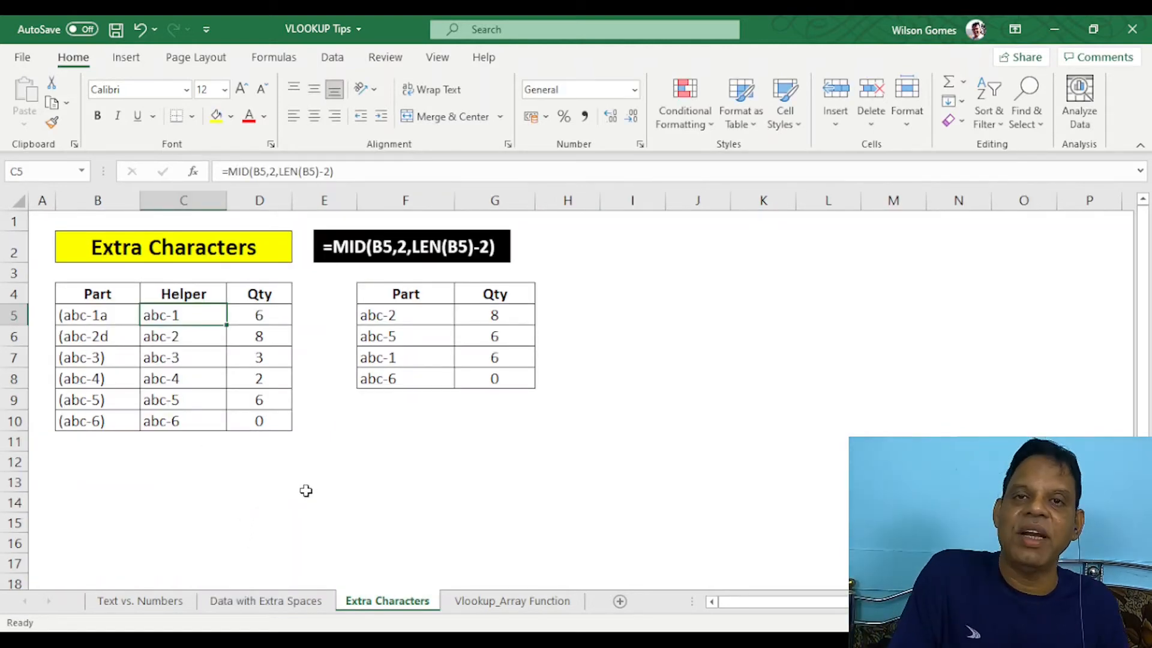
# Compare the part entry in B5 with the lookup part in F5 on the Extra Characters sheet
pyautogui.click(158, 502)
pyautogui.click(118, 320)
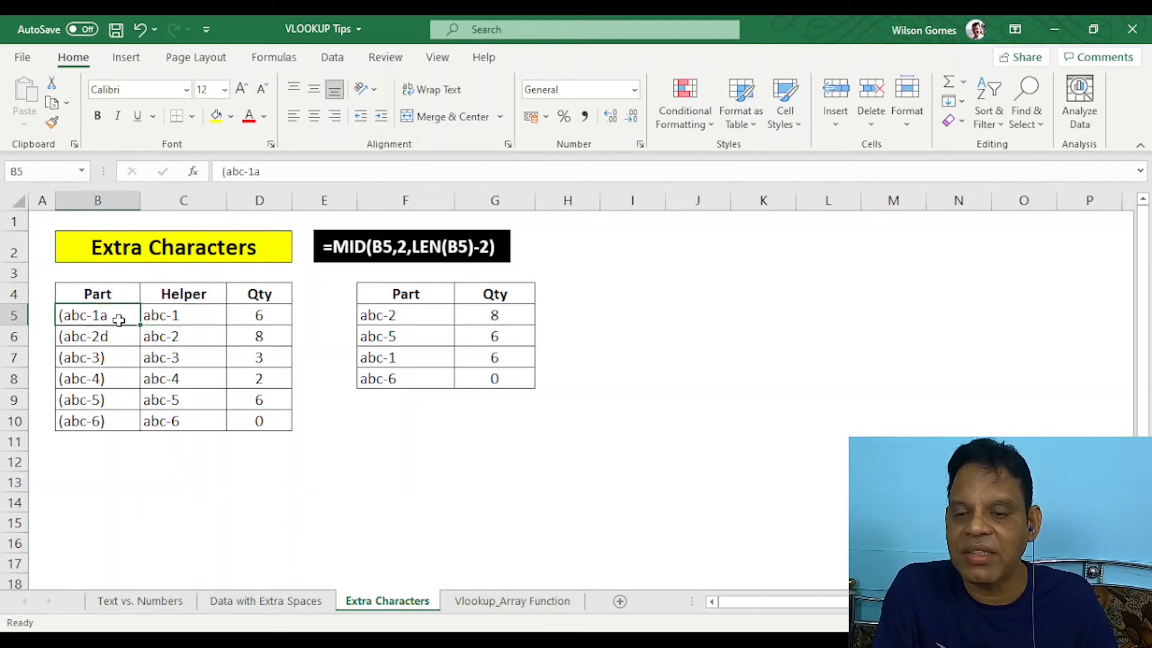
pyautogui.click(416, 318)
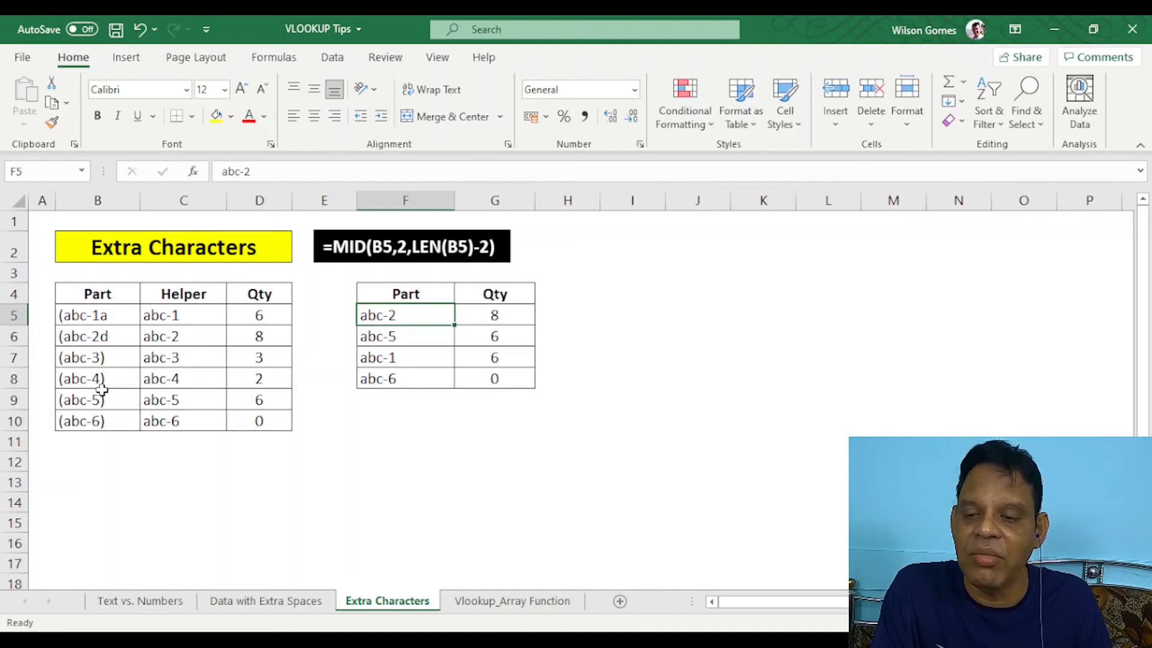
pyautogui.click(206, 494)
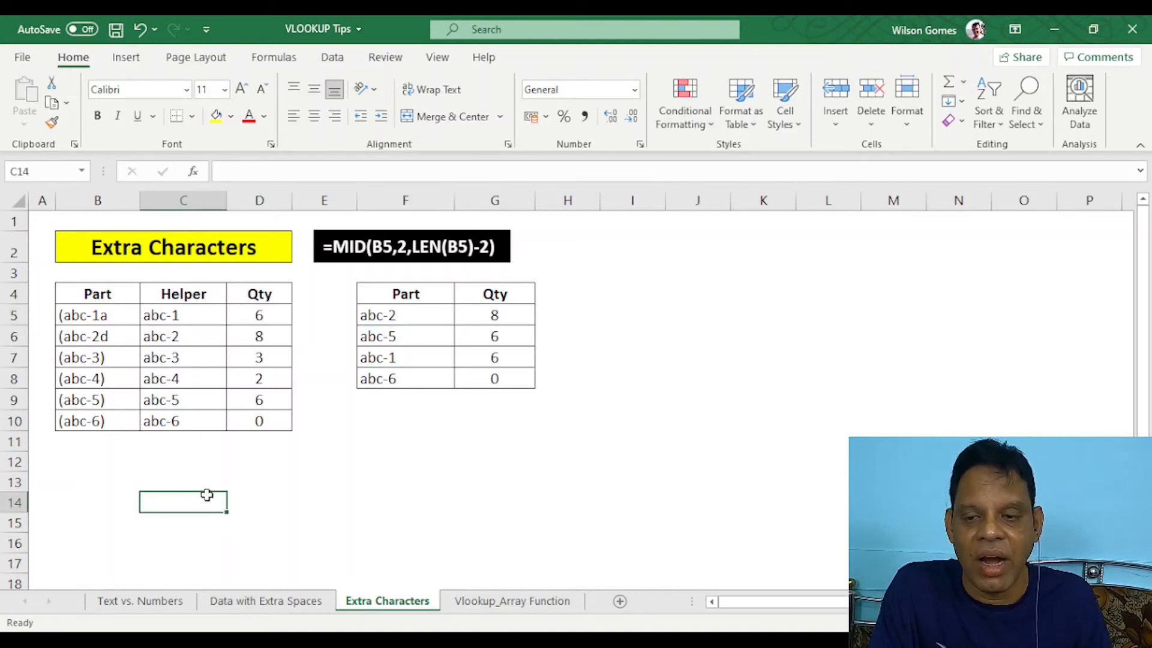
pyautogui.click(425, 317)
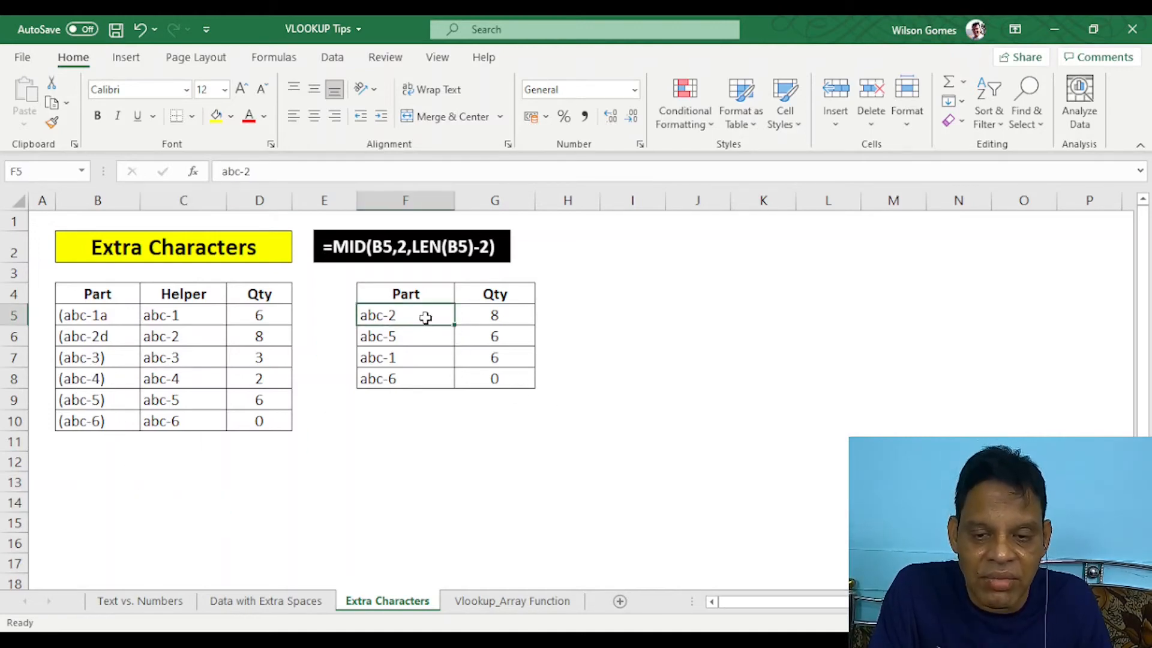
pyautogui.click(607, 372)
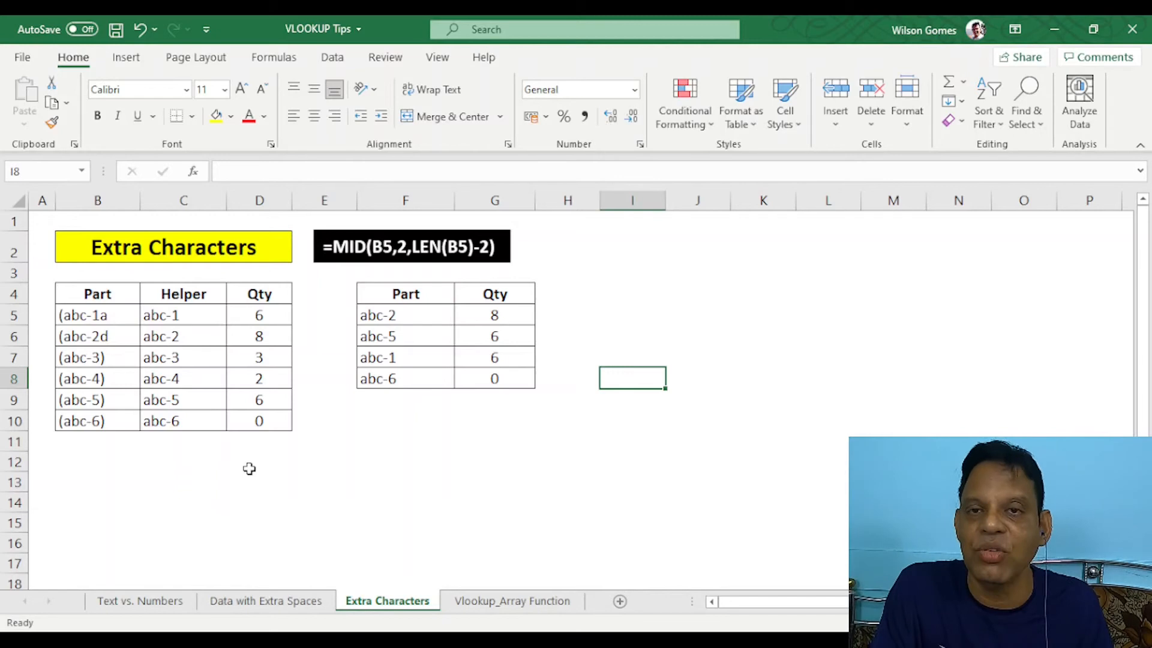
# Clear the existing Helper formulas in C5:C10
pyautogui.click(190, 317)
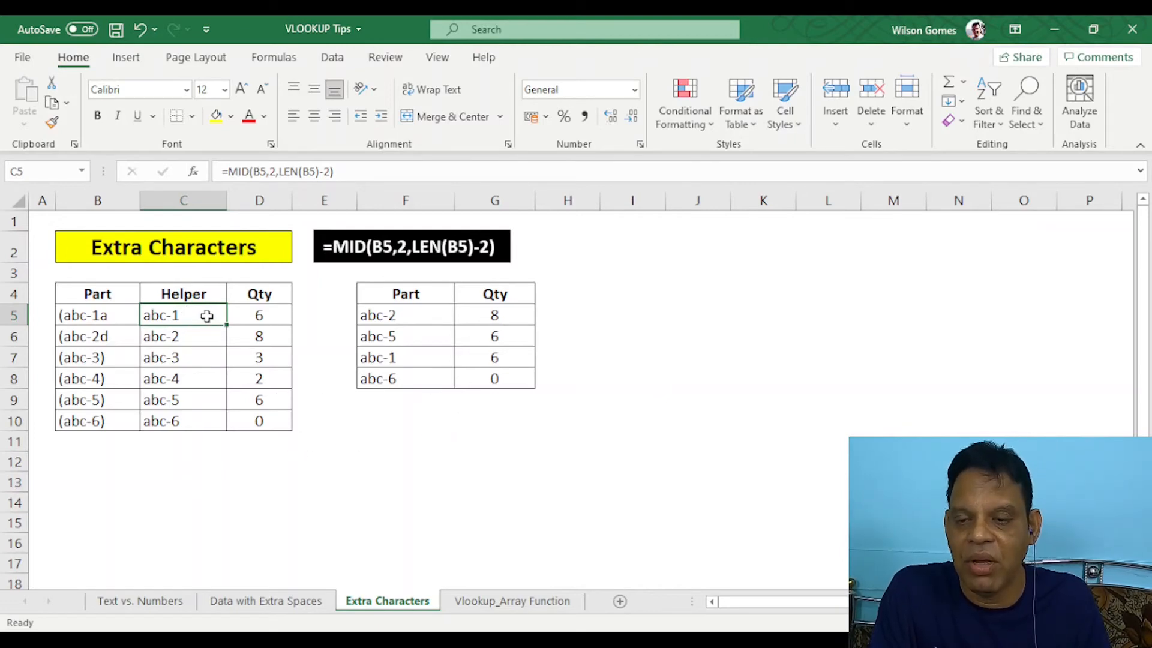
pyautogui.hotkey('shift', 'Down')
pyautogui.hotkey('shift', 'Down')
pyautogui.hotkey('shift', 'Down')
pyautogui.hotkey('shift', 'Down')
pyautogui.hotkey('shift', 'Down')
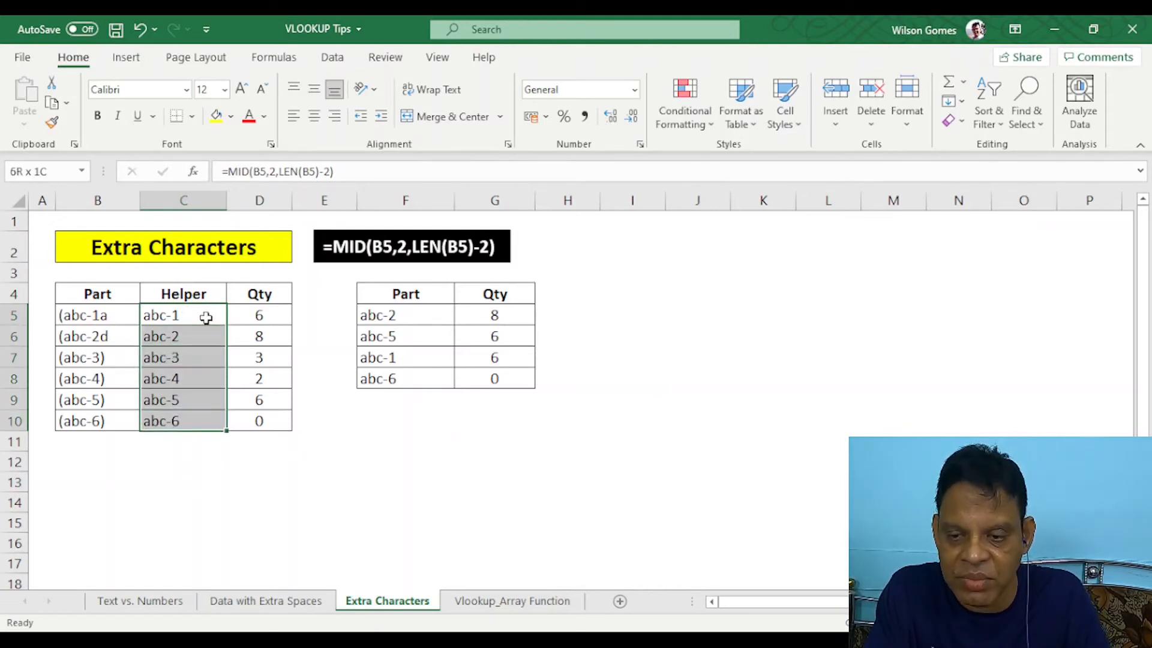
pyautogui.press('Delete')
# Enter =MID(B5,2,LEN(B5)-2) in C5 and fill the formula down to C10 to strip the first and last characters
pyautogui.write('=')
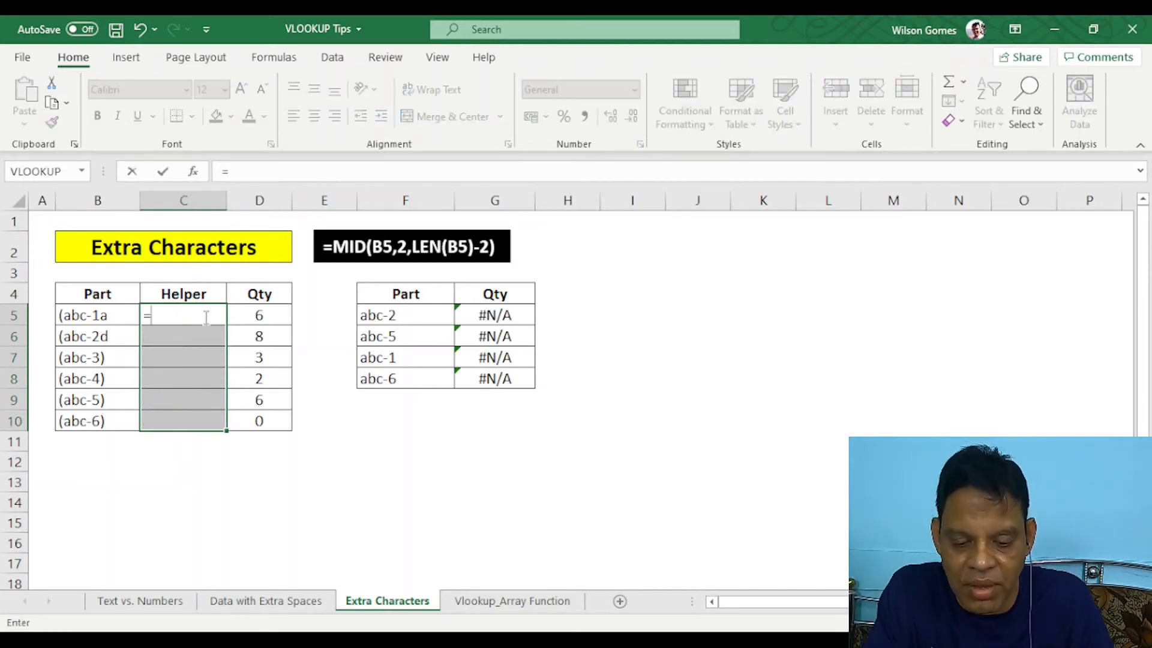
pyautogui.write('MID')
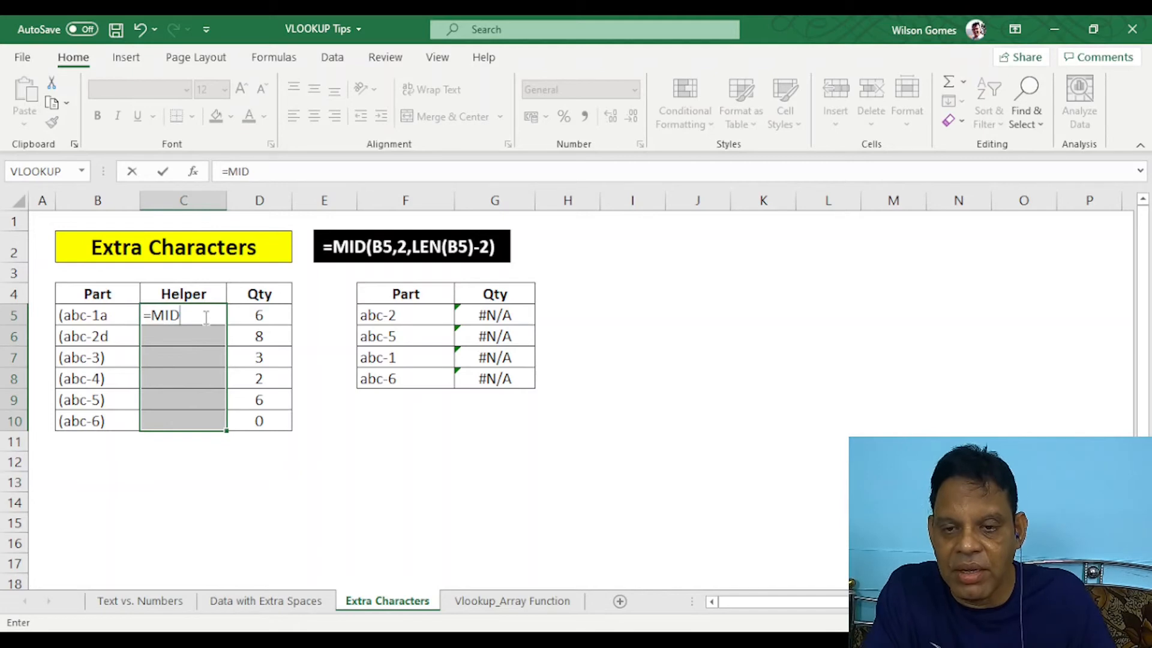
pyautogui.write('(')
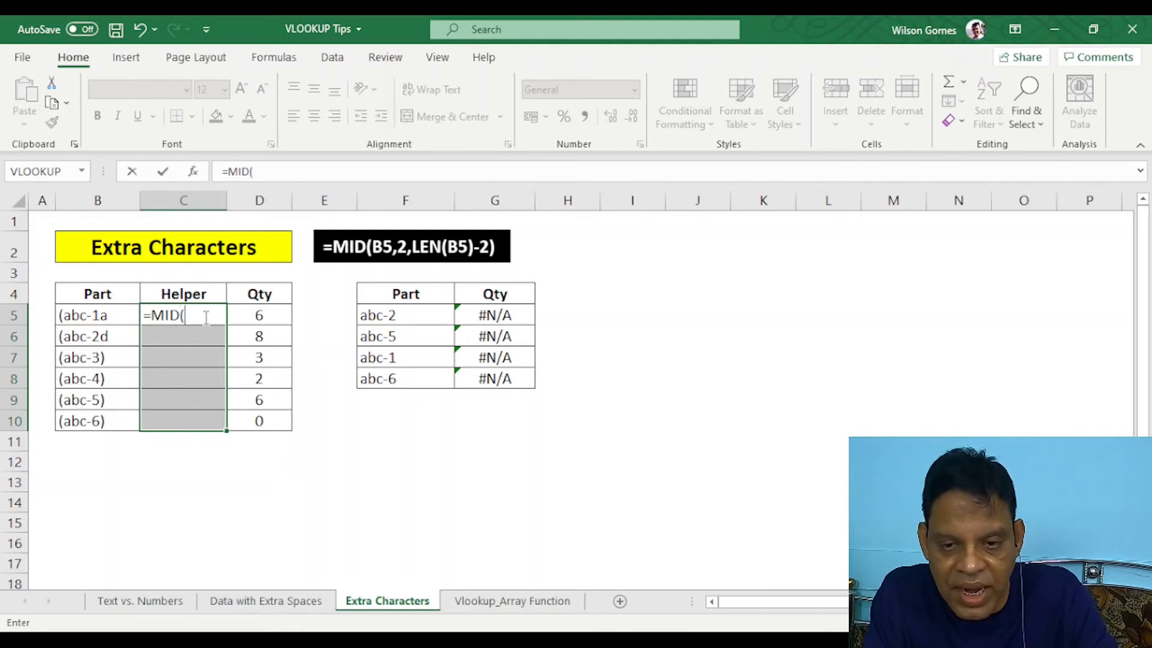
pyautogui.click(69, 316)
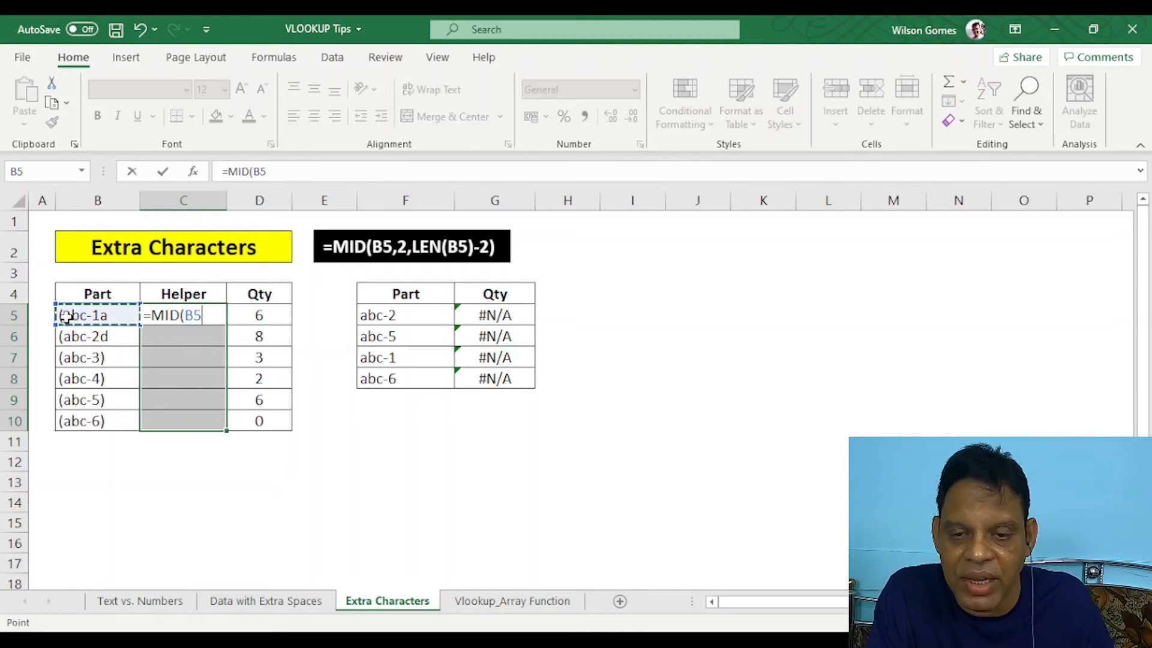
pyautogui.write(',')
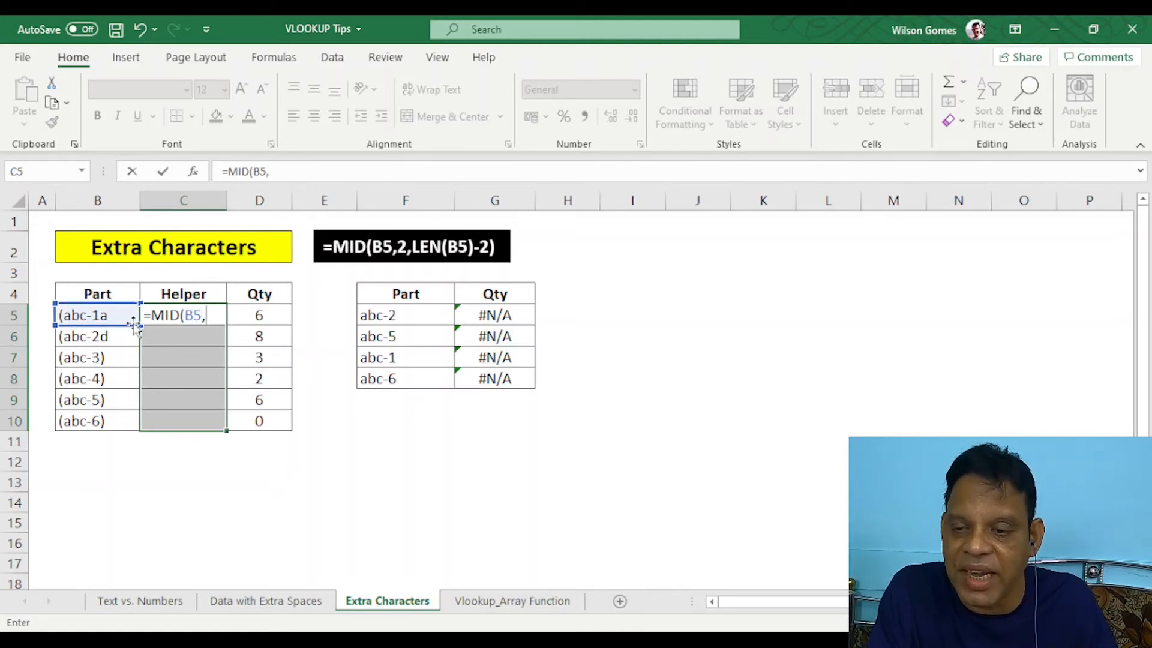
pyautogui.write('2')
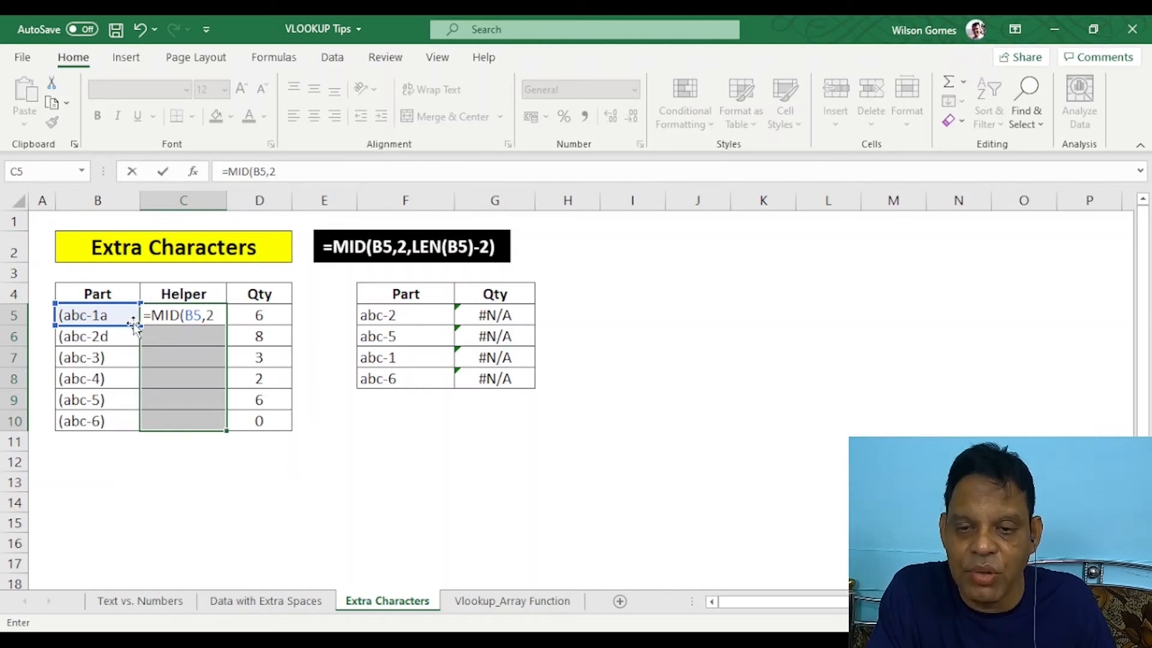
pyautogui.write(',')
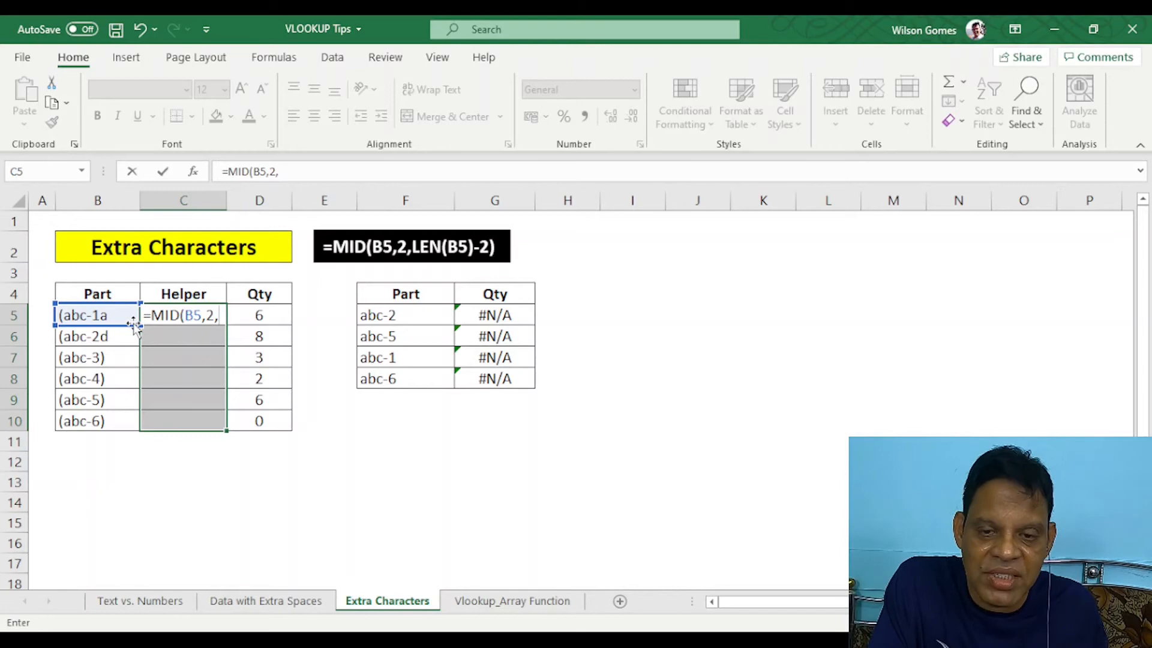
pyautogui.write('L')
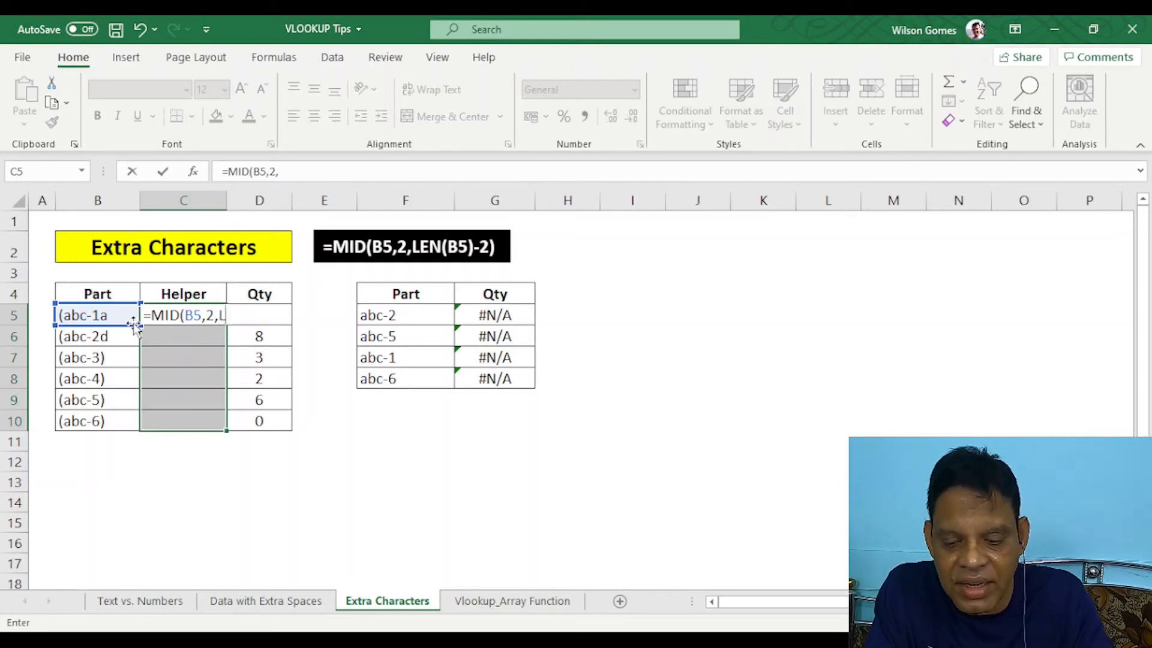
pyautogui.write('EN')
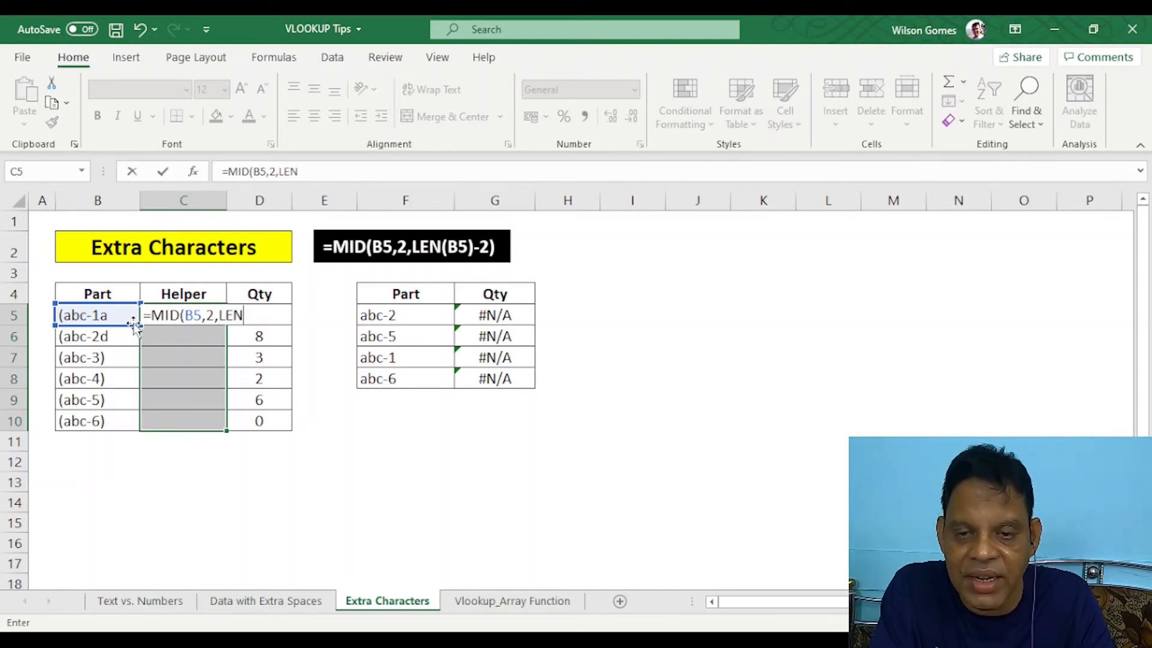
pyautogui.write('(B%')
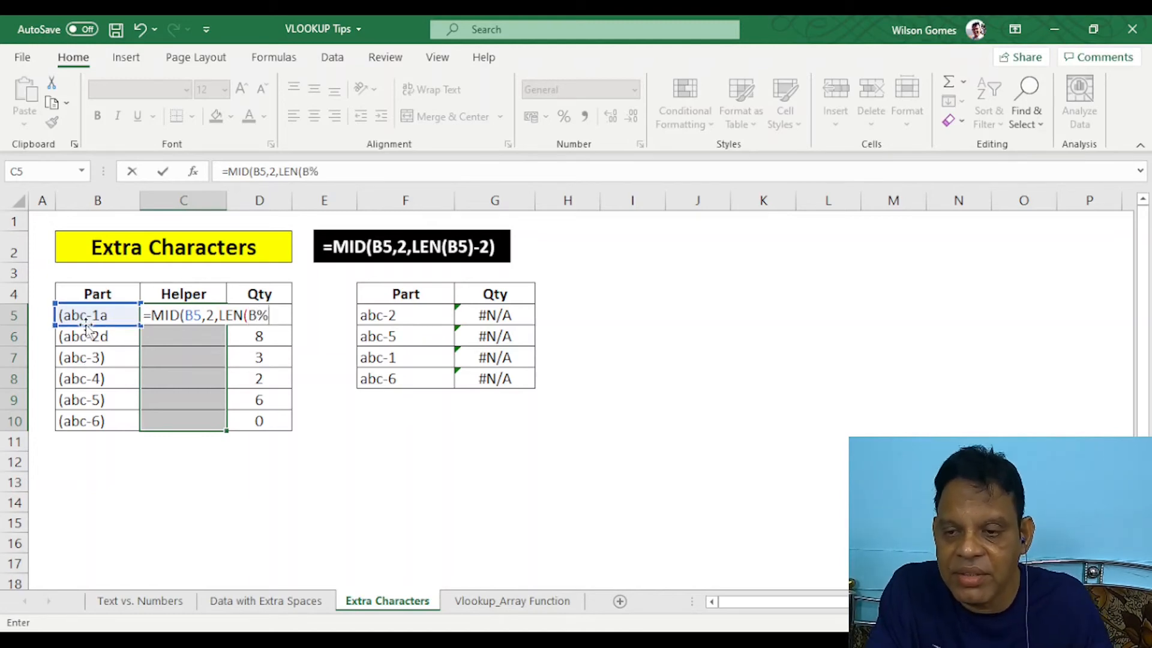
pyautogui.press('BackSpace')
pyautogui.write('5')
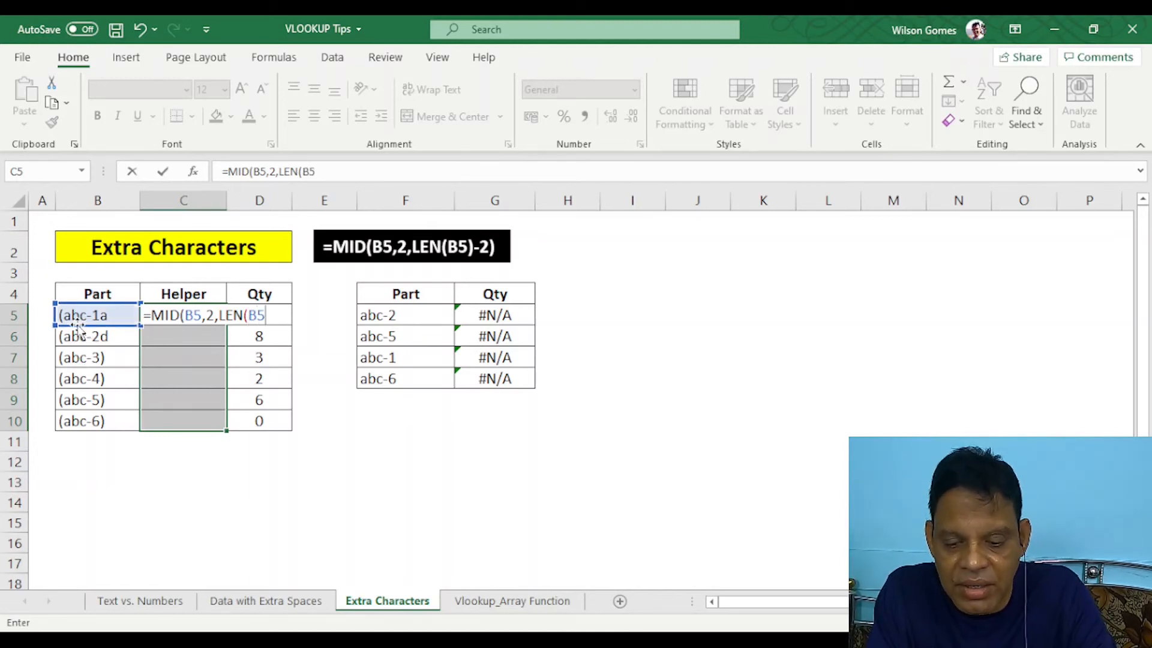
pyautogui.write(')')
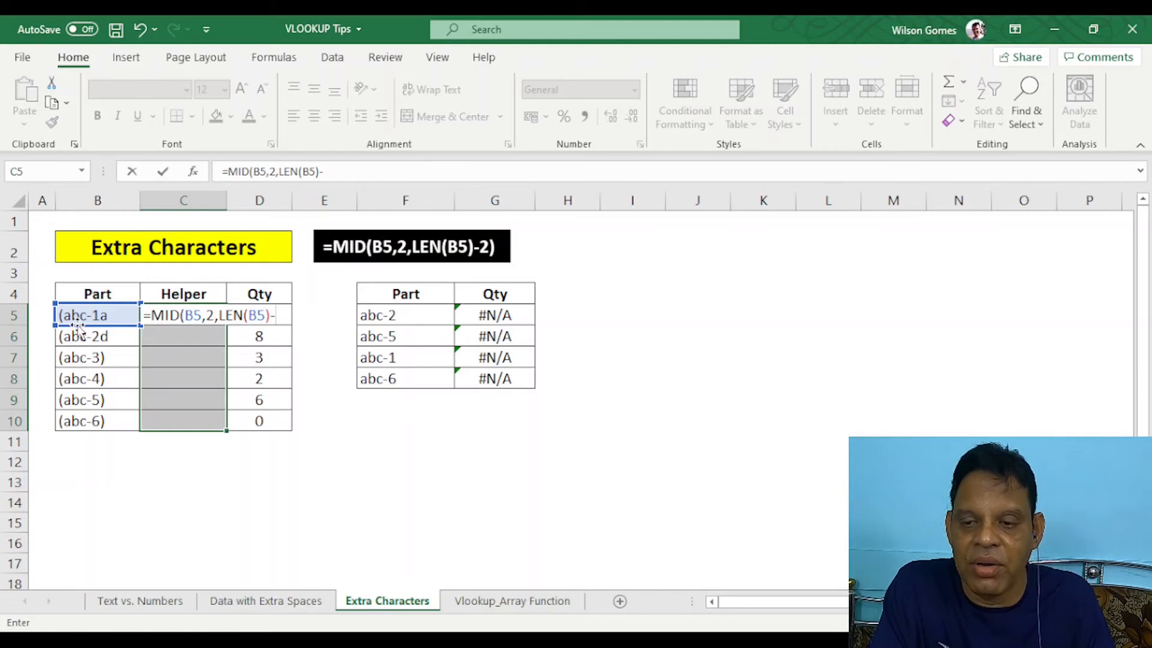
pyautogui.write('-2)')
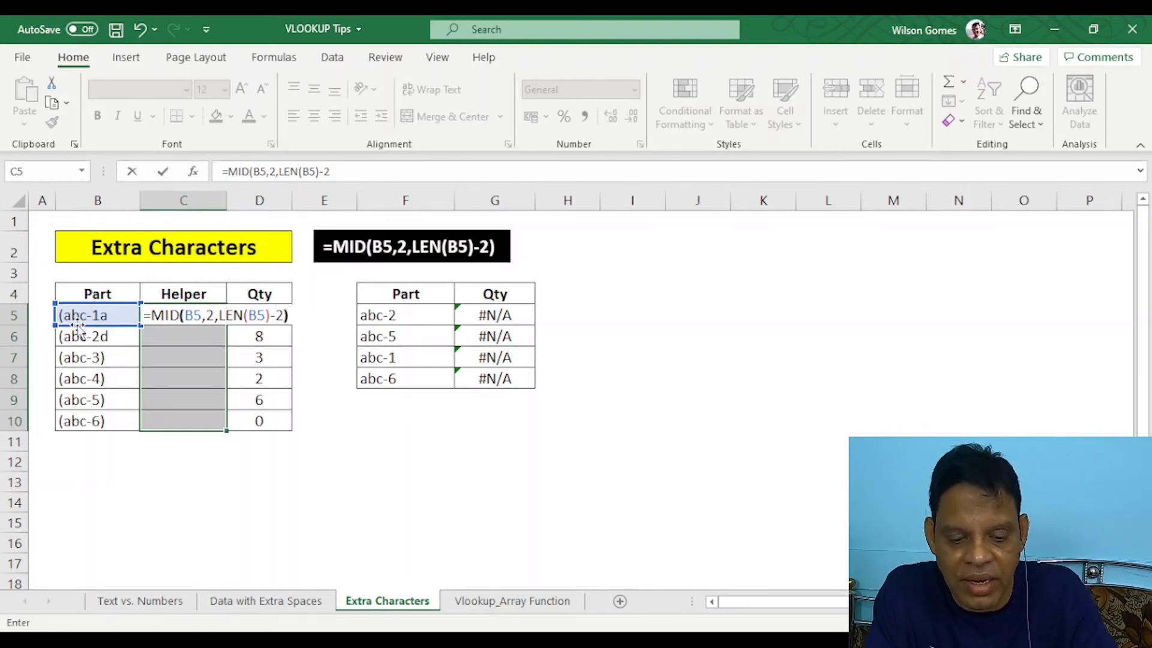
pyautogui.press('Return')
pyautogui.click(165, 314)
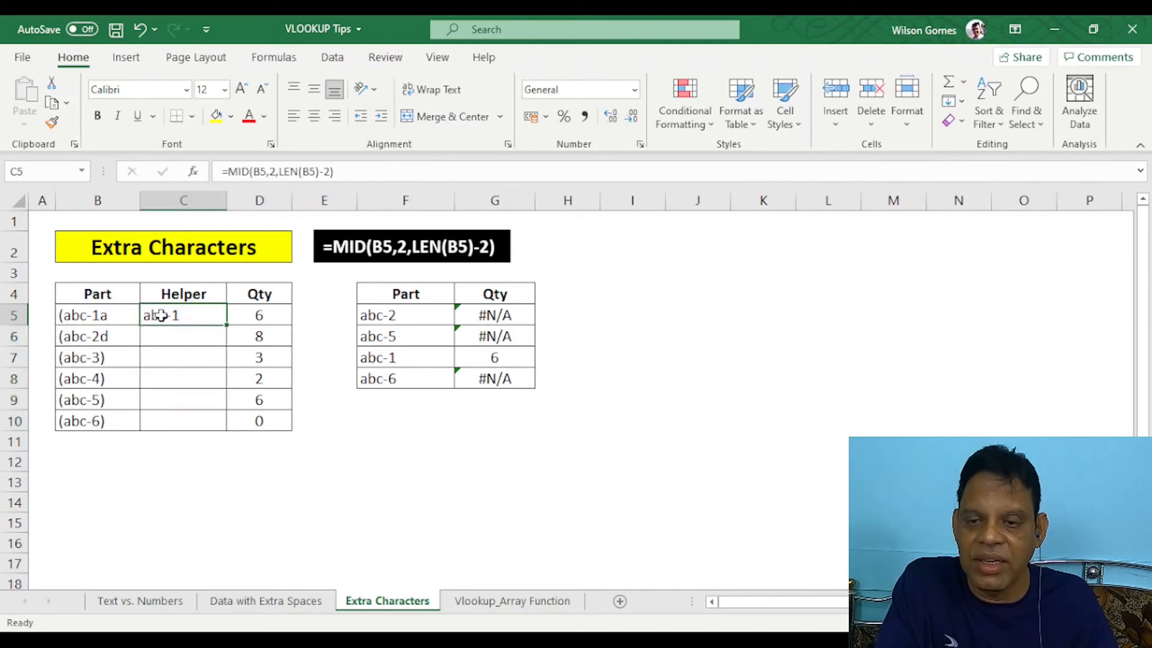
pyautogui.moveTo(229, 325); pyautogui.dragTo(226, 430)
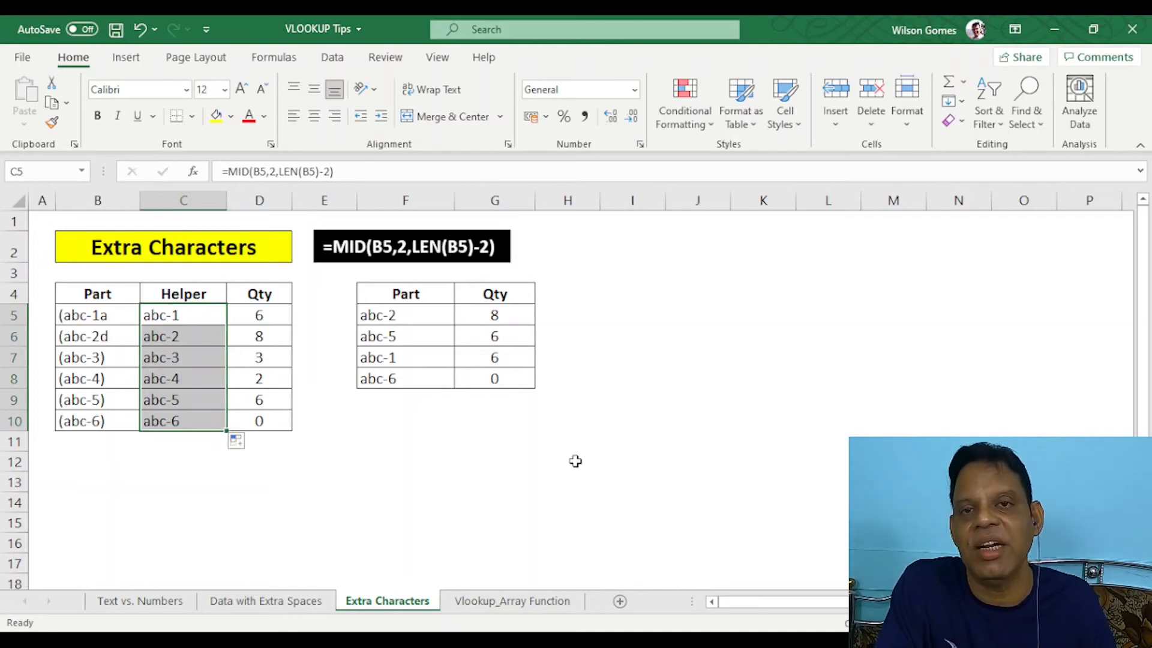
# Review the VLOOKUP formula in G5 and the Qty lookups in G5:G8
pyautogui.click(507, 312)
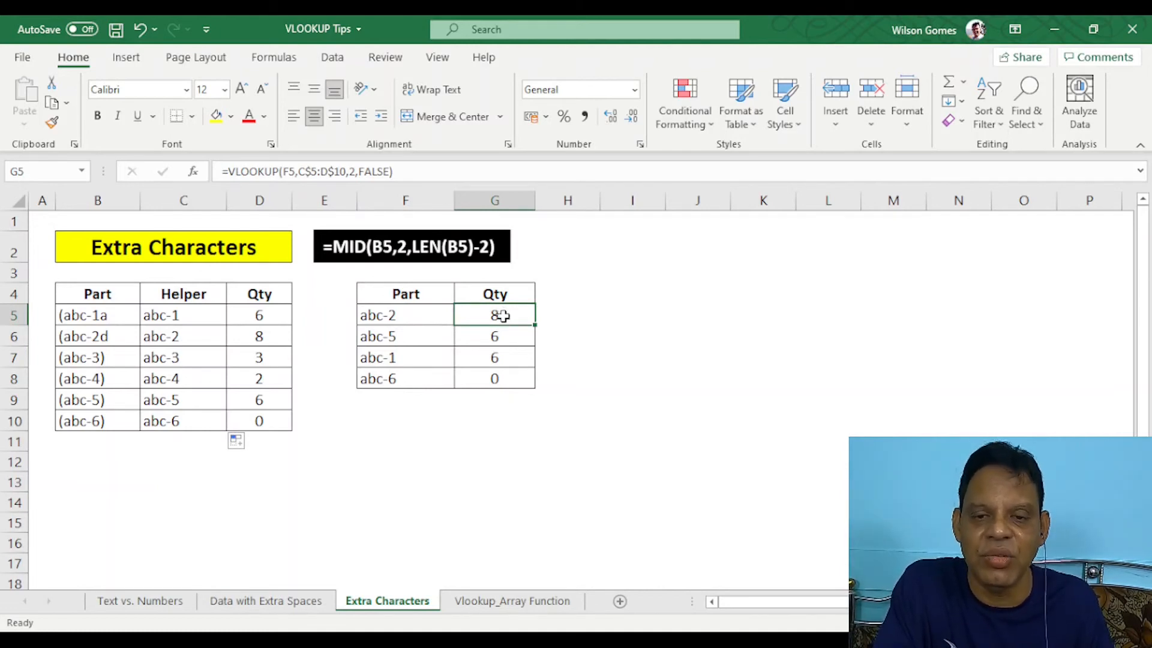
pyautogui.moveTo(503, 317); pyautogui.dragTo(506, 378)
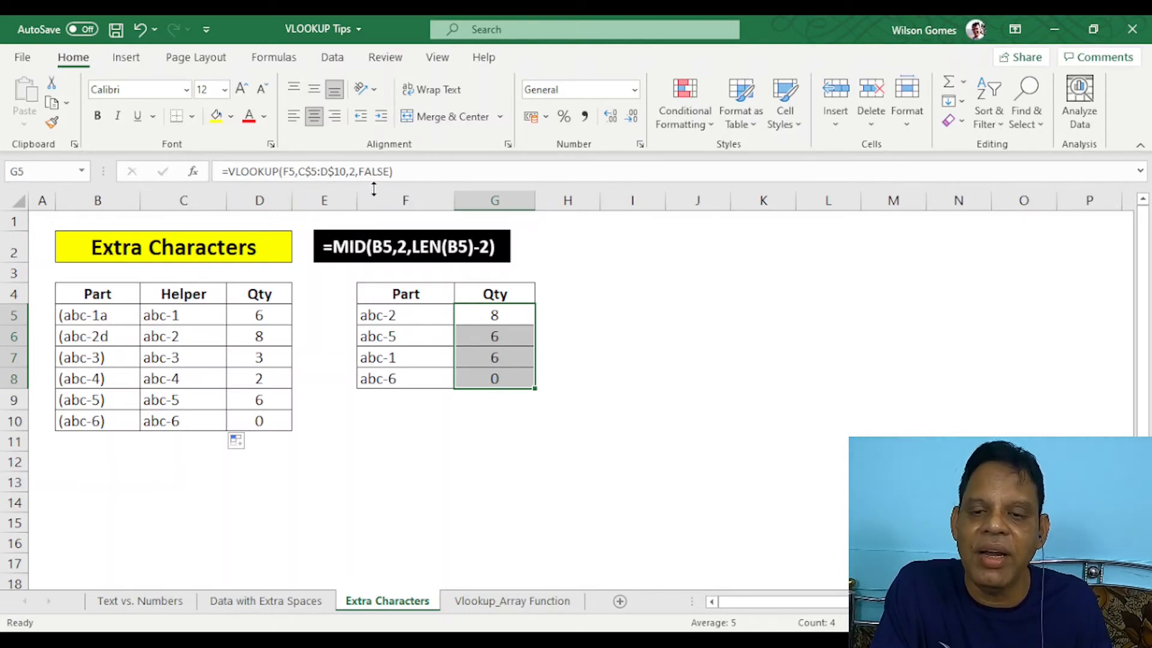
pyautogui.click(663, 376)
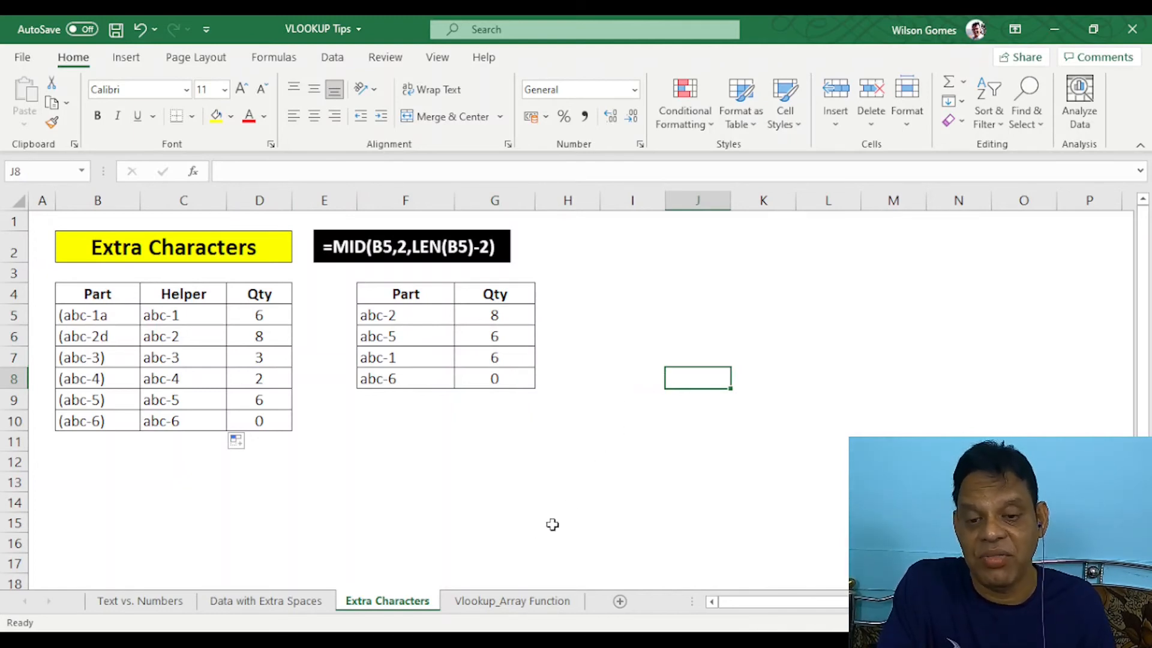
# On the Vlookup_Array Function sheet, review the data table B7:I19, clear the array lookup in C5:I5 and select C5
pyautogui.click(509, 601)
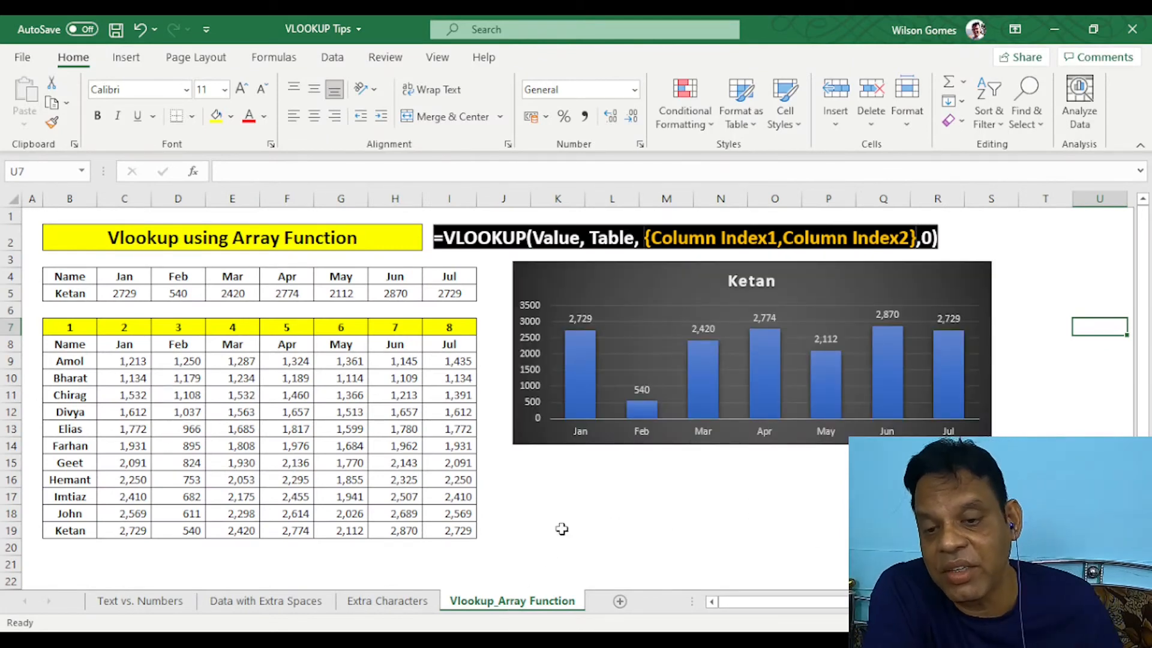
pyautogui.moveTo(64, 334); pyautogui.dragTo(452, 535)
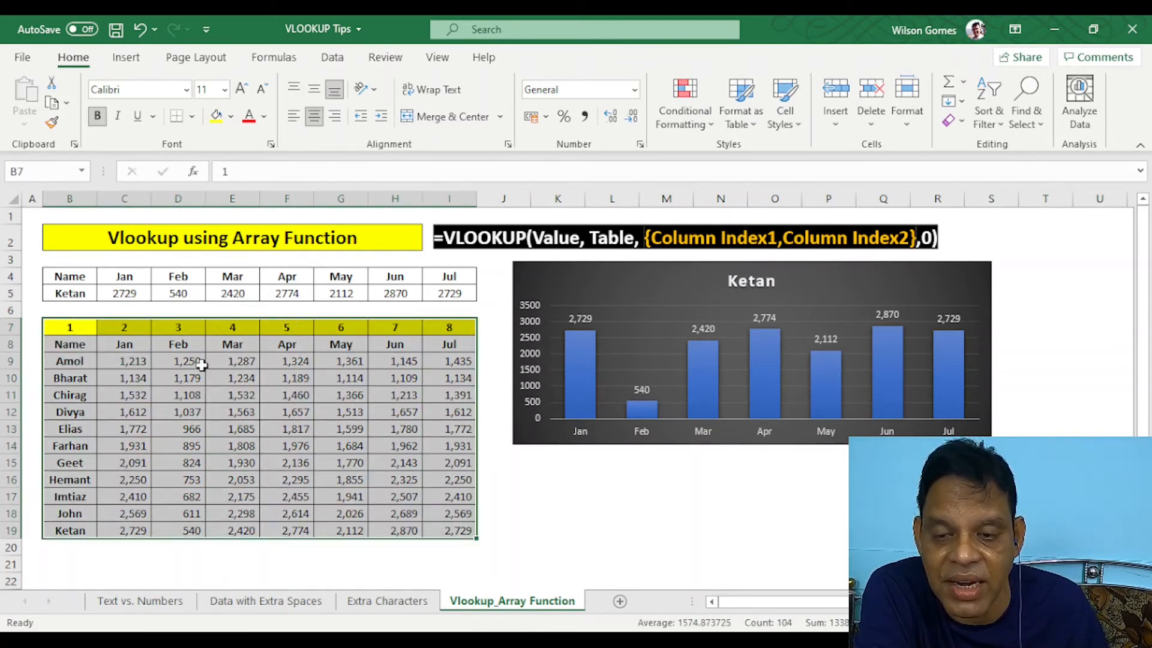
pyautogui.click(141, 291)
pyautogui.moveTo(142, 291); pyautogui.dragTo(442, 291)
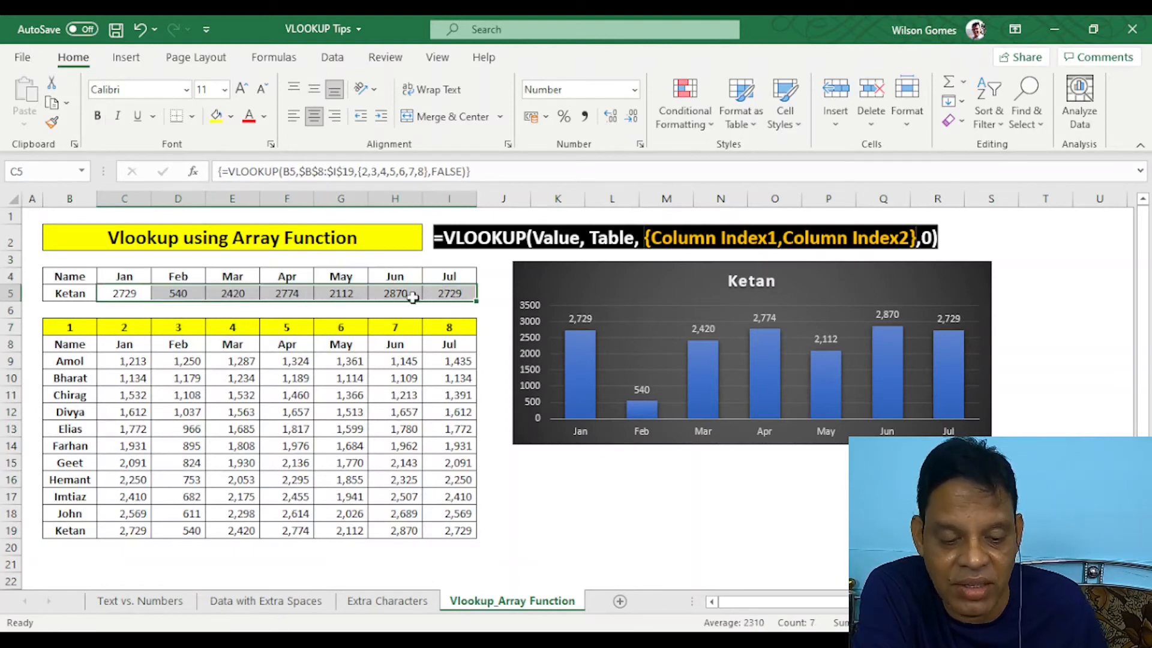
pyautogui.press('Delete')
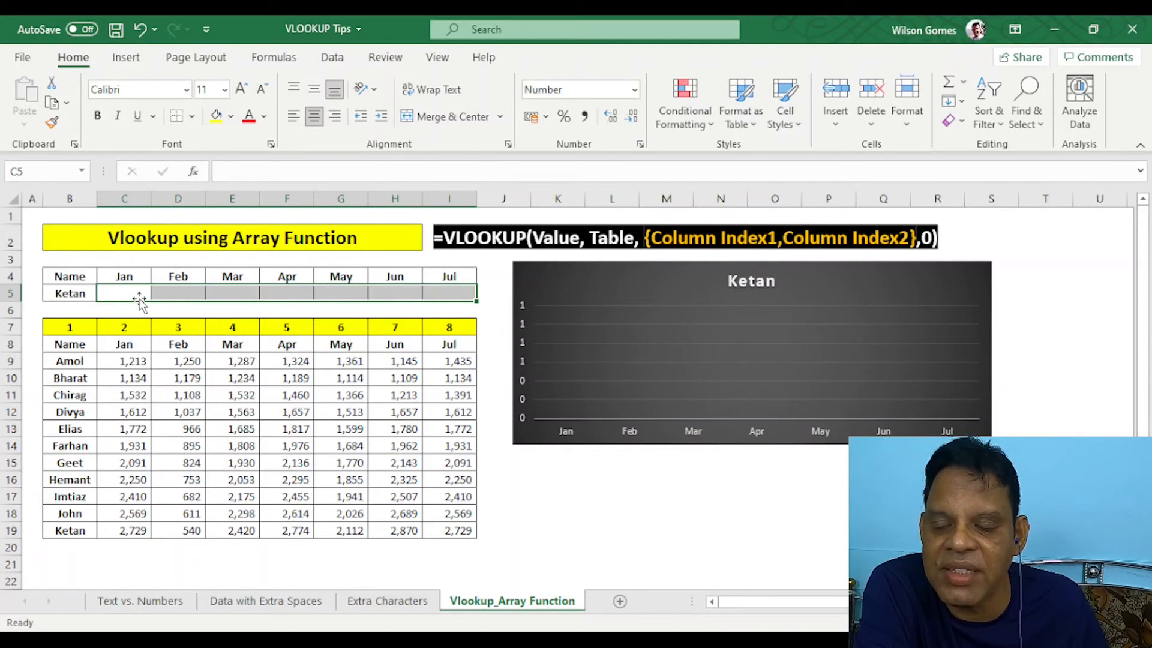
pyautogui.click(601, 533)
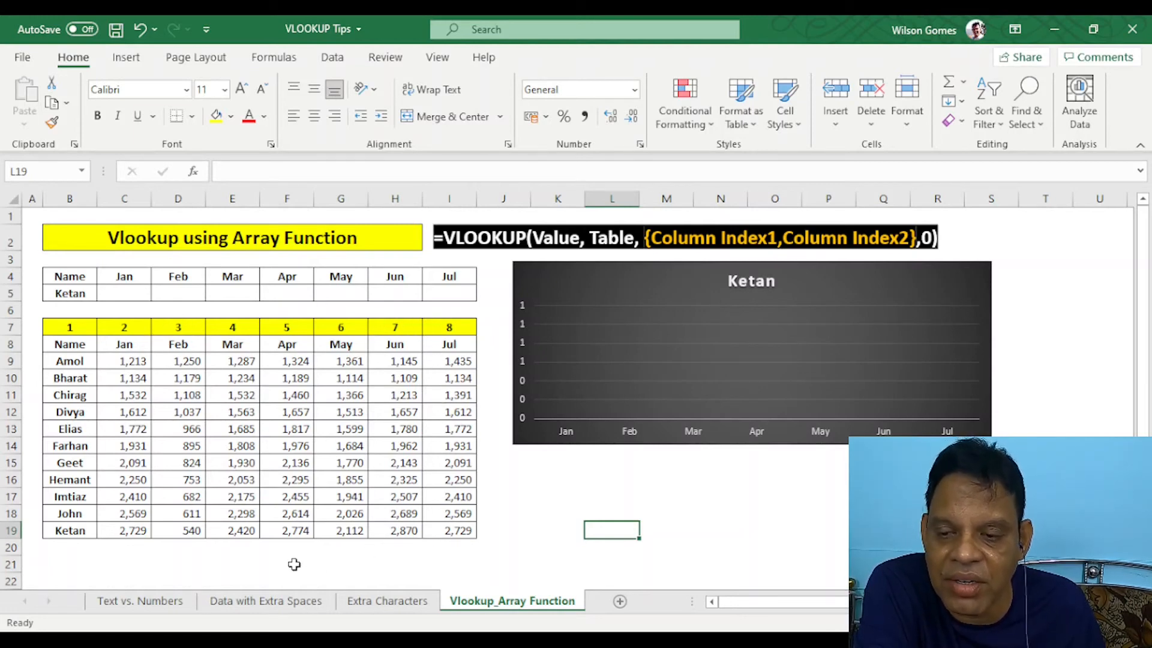
pyautogui.click(133, 294)
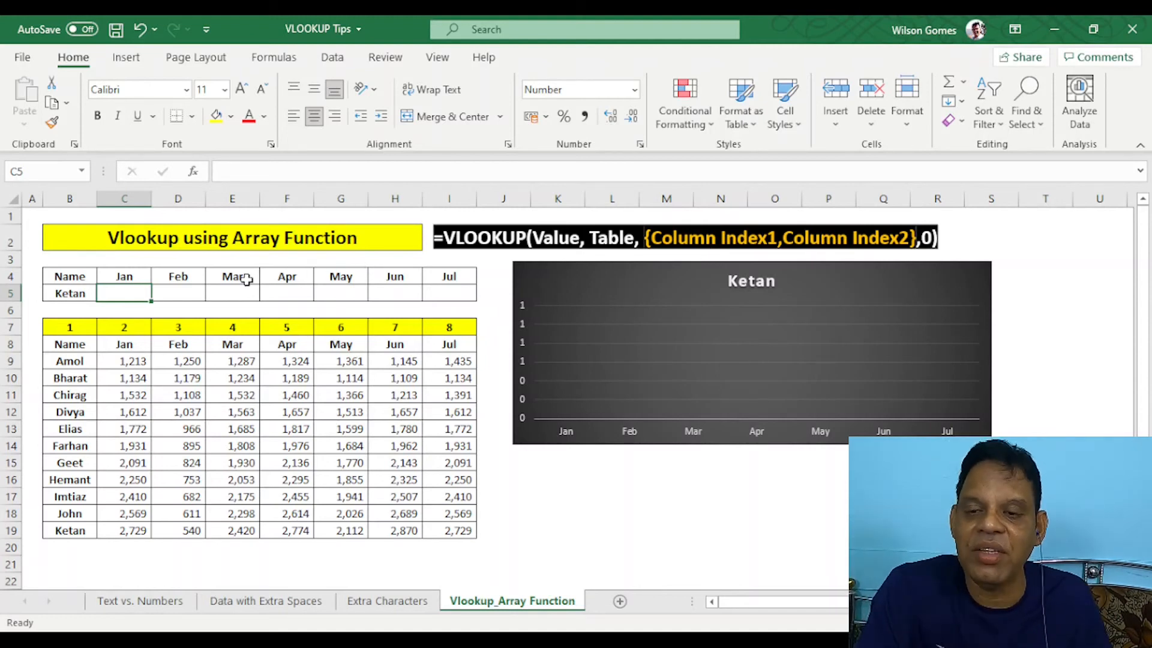
# Select C5:I5 and begin a VLOOKUP formula with B5 as the lookup value and B8:I19 as the table
pyautogui.moveTo(120, 293); pyautogui.dragTo(441, 290)
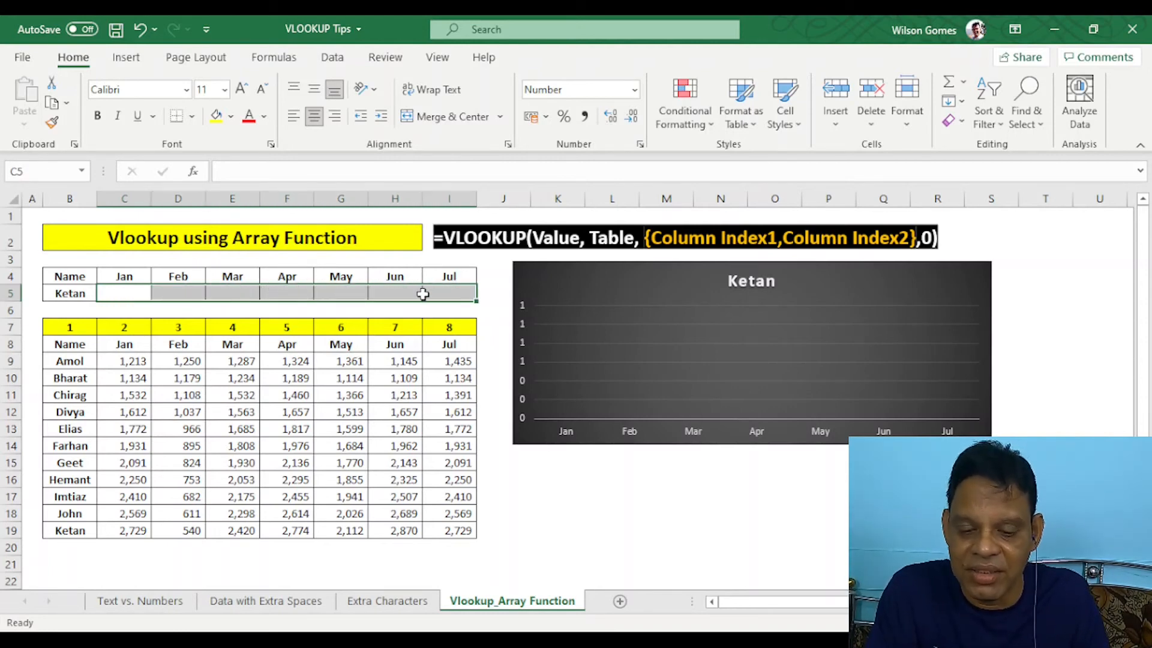
pyautogui.write('=vll')
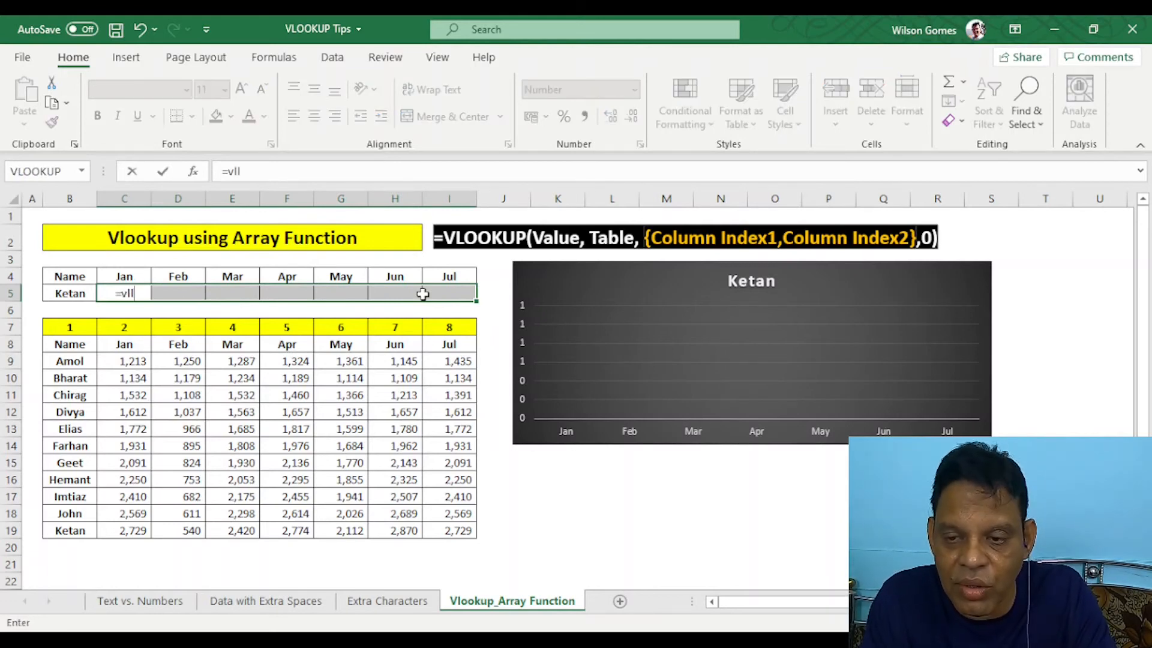
pyautogui.press('BackSpace')
pyautogui.write('ookup')
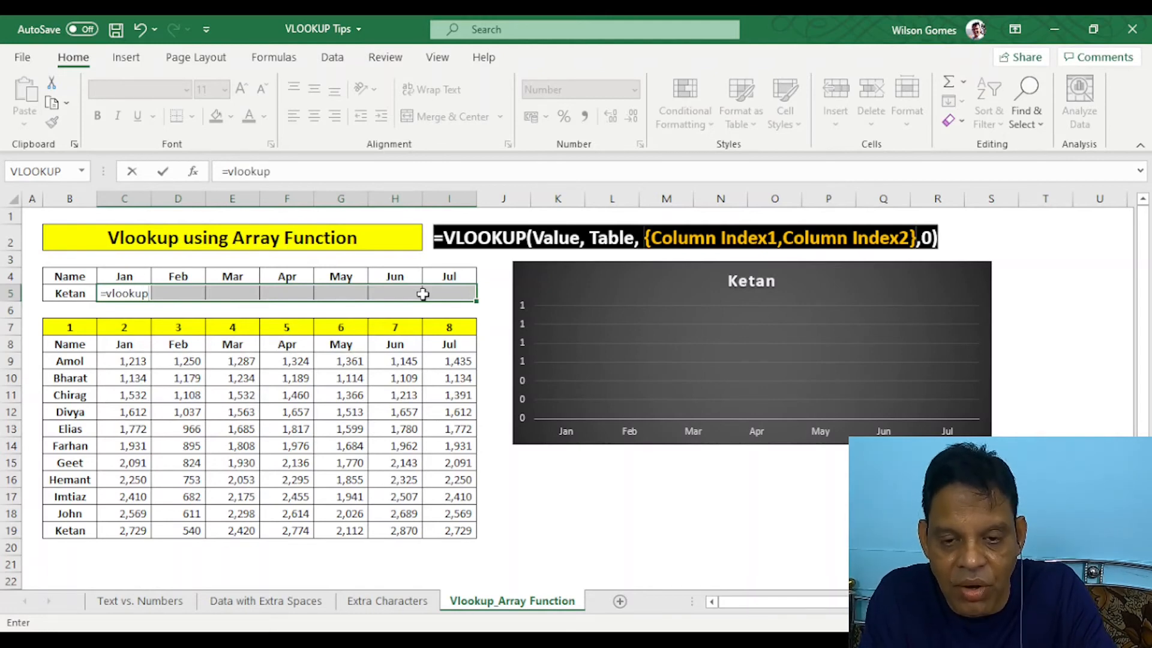
pyautogui.write('(')
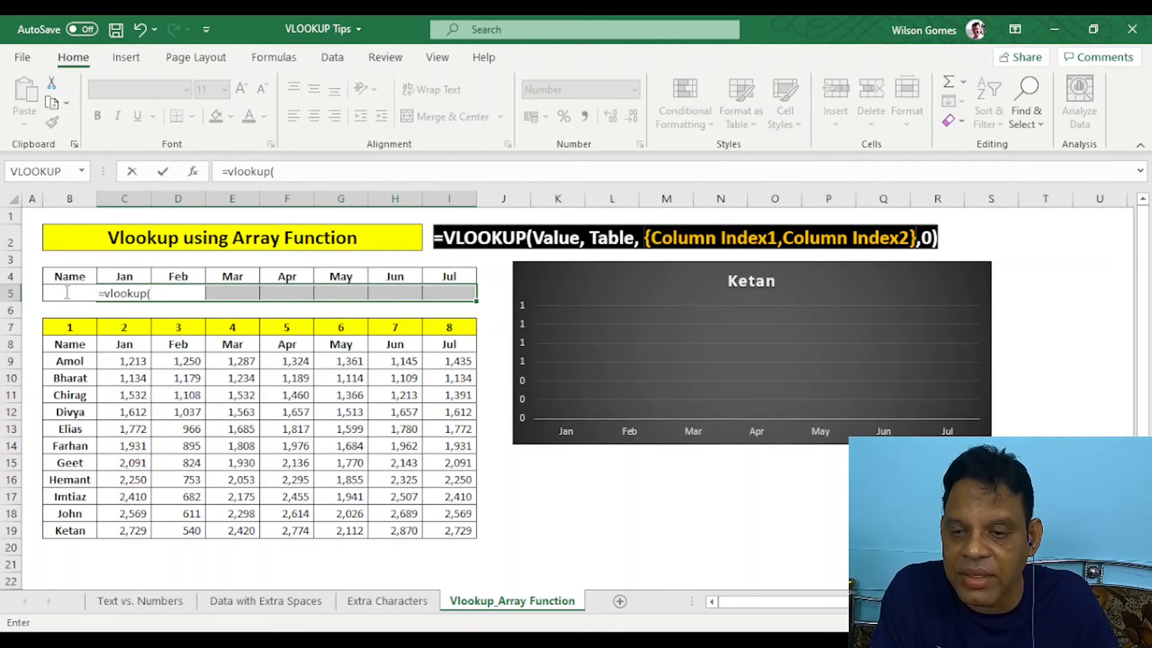
pyautogui.write('B%')
pyautogui.press('BackSpace')
pyautogui.write('5')
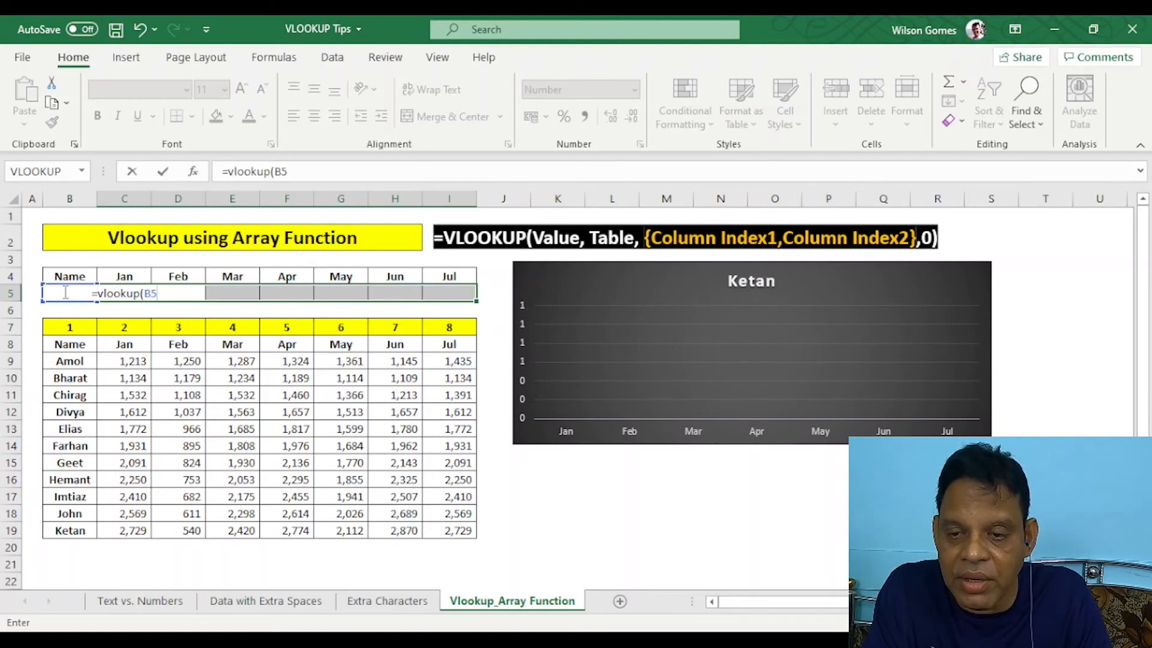
pyautogui.write(',')
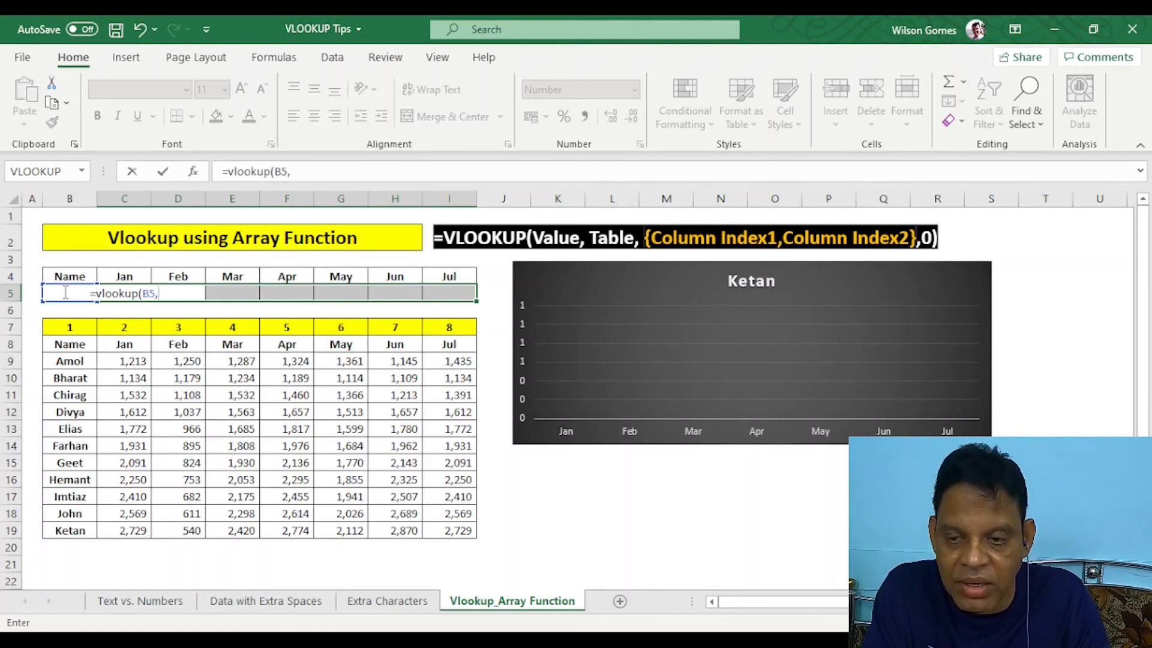
pyautogui.moveTo(70, 336); pyautogui.dragTo(449, 526)
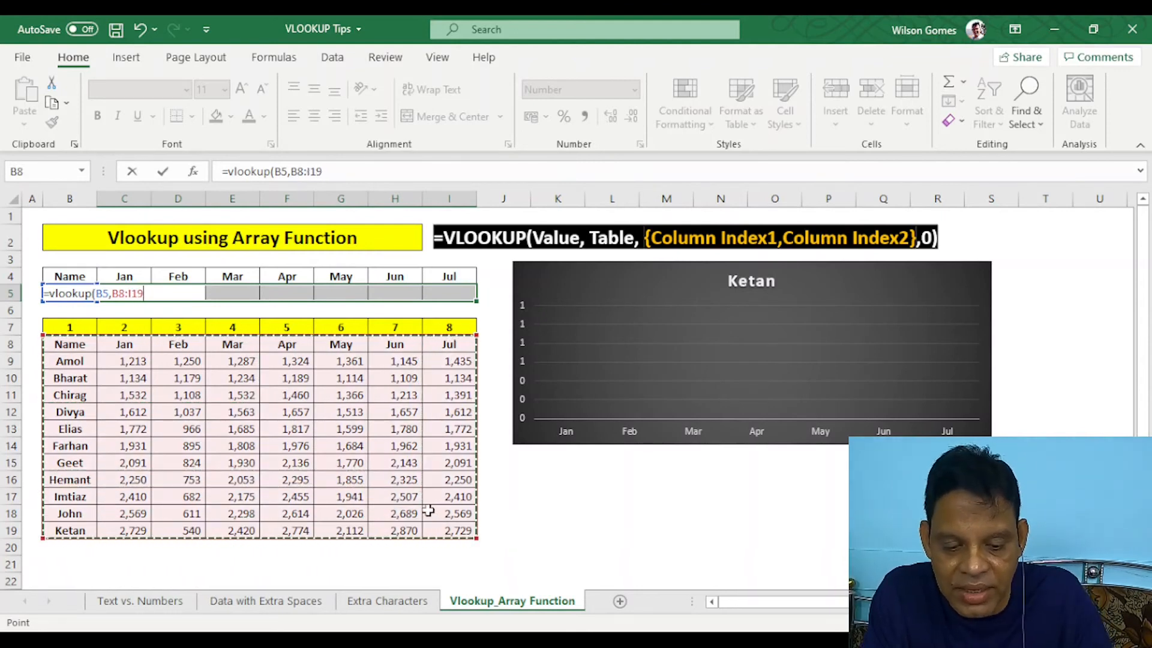
pyautogui.write(',')
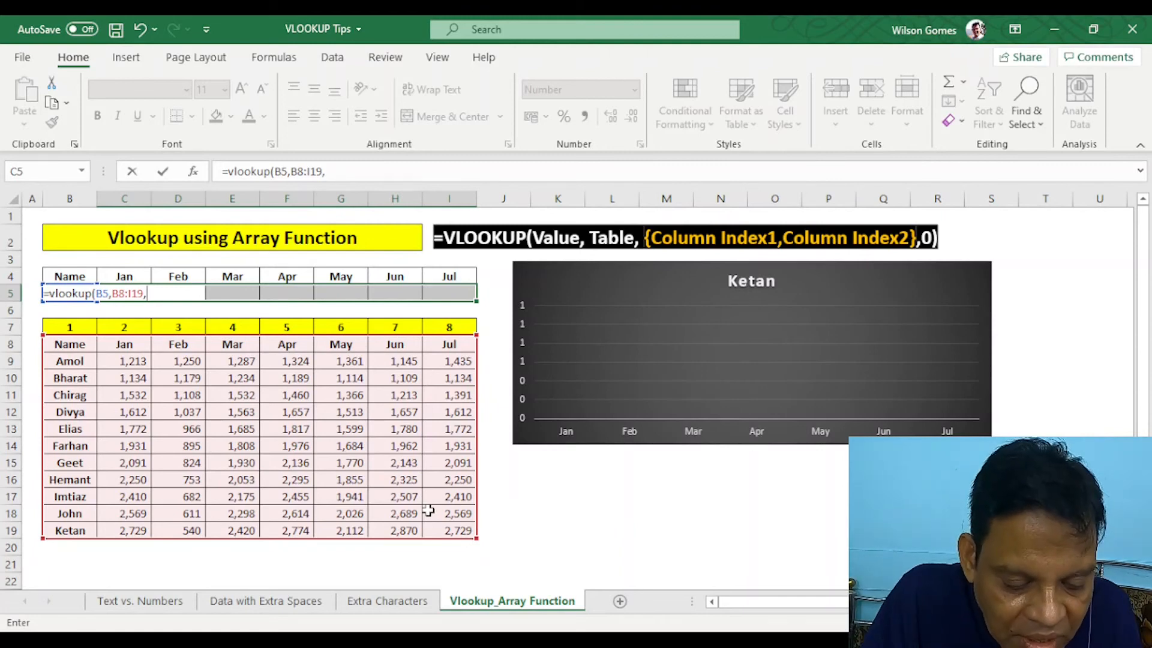
# Complete the VLOOKUP with column indexes {2,3,4,5,6,7,8} and exact match 0, entering it as an array formula across C5:I5
pyautogui.write('{')
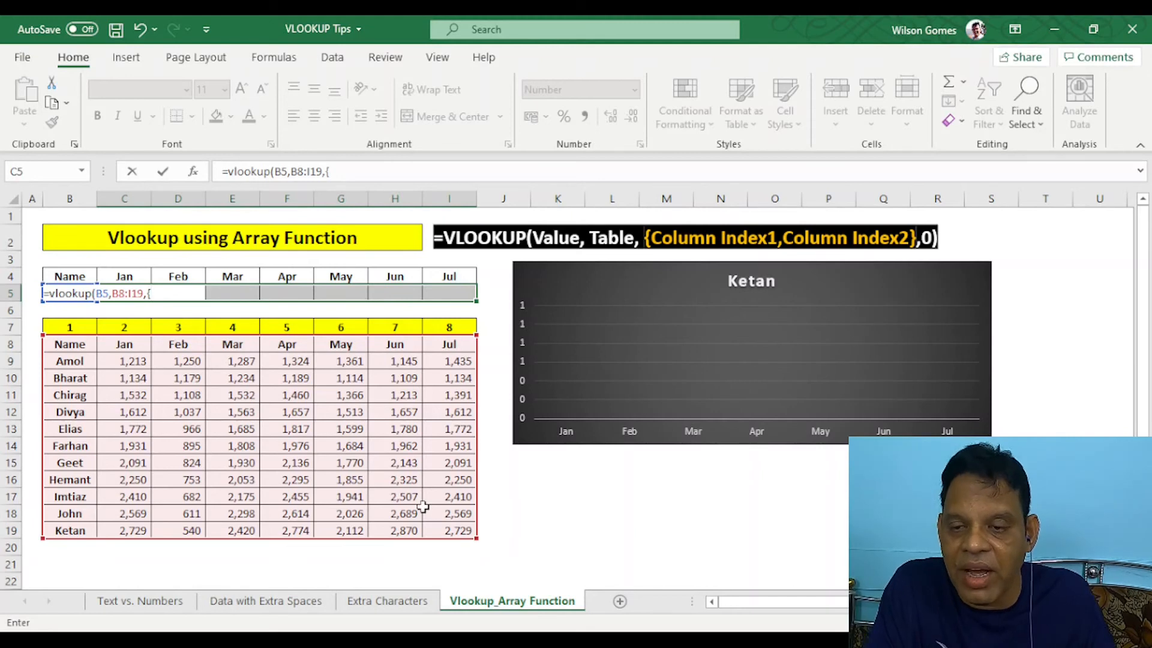
pyautogui.write('2,')
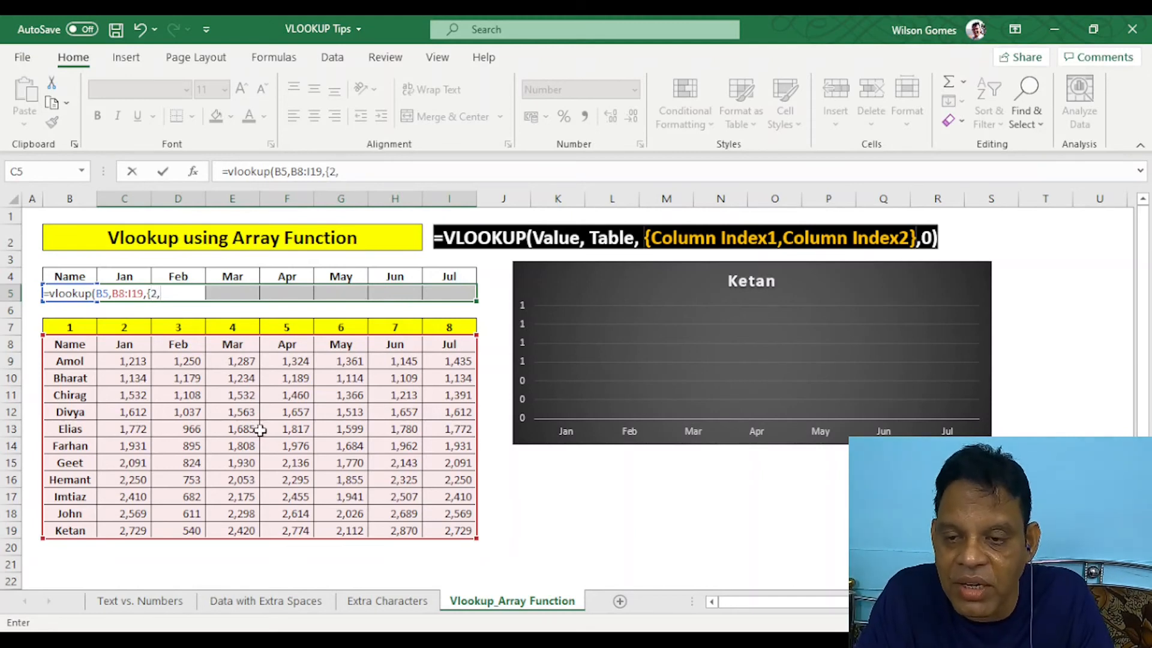
pyautogui.write('3,')
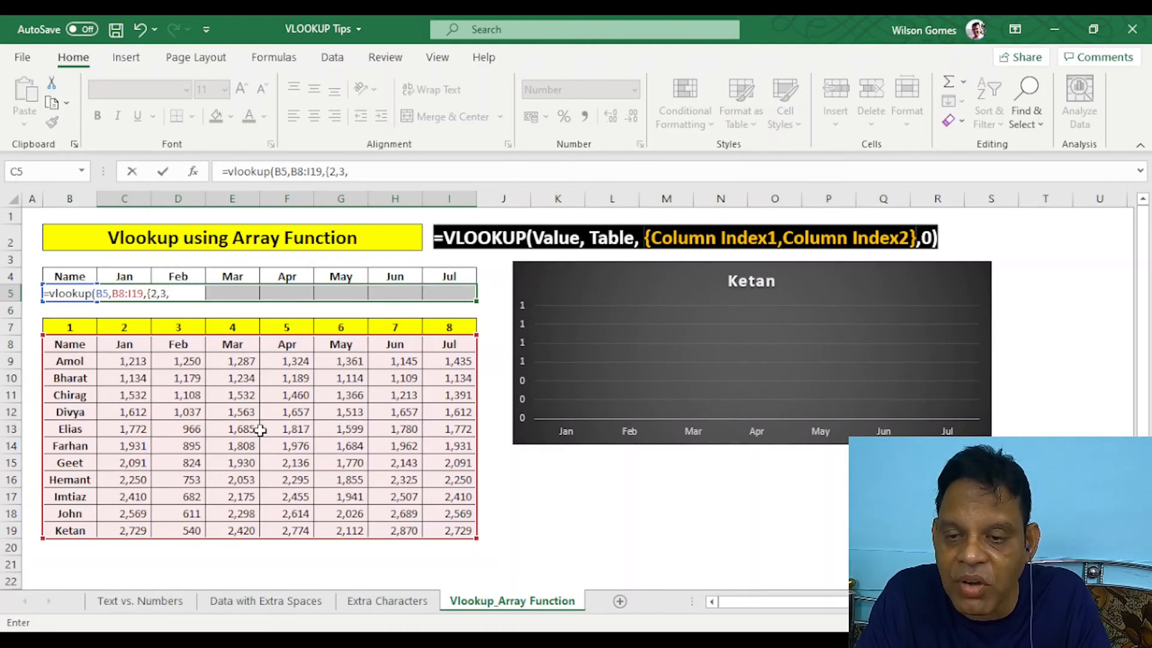
pyautogui.write('4,')
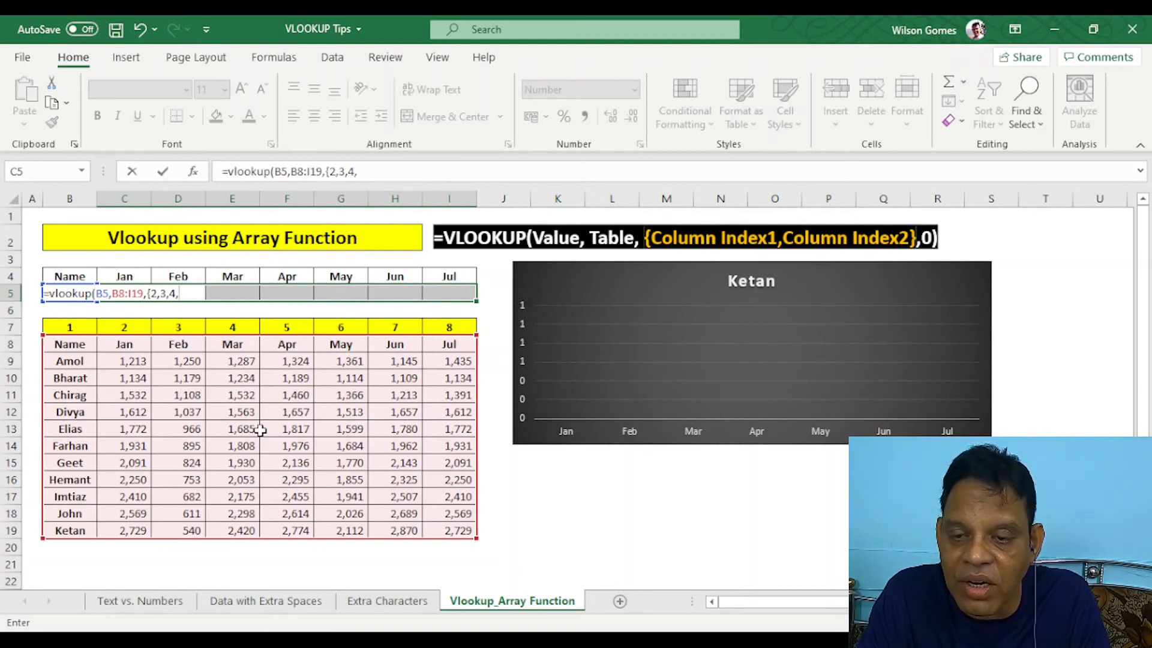
pyautogui.write('5,6,')
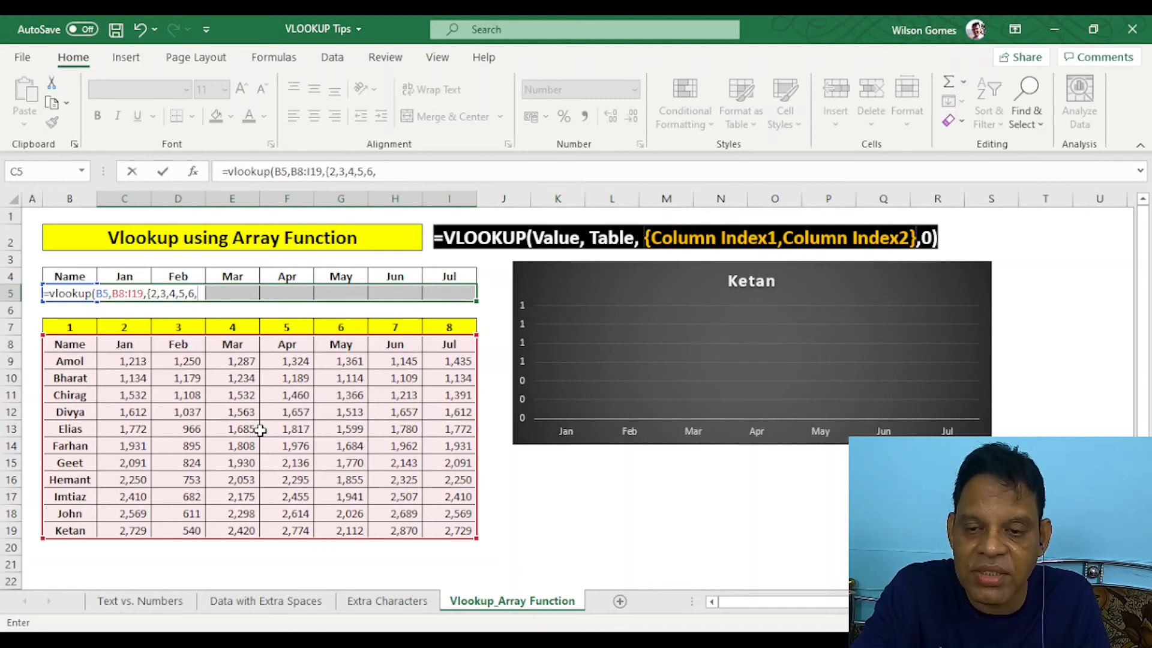
pyautogui.write('7,')
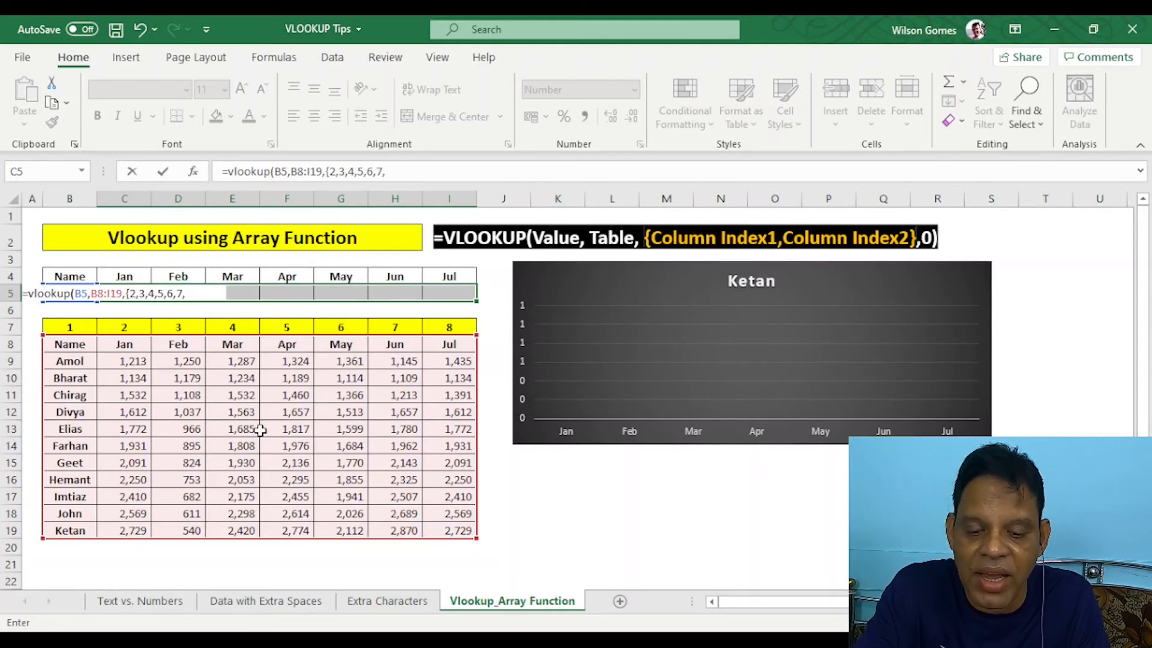
pyautogui.write('8')
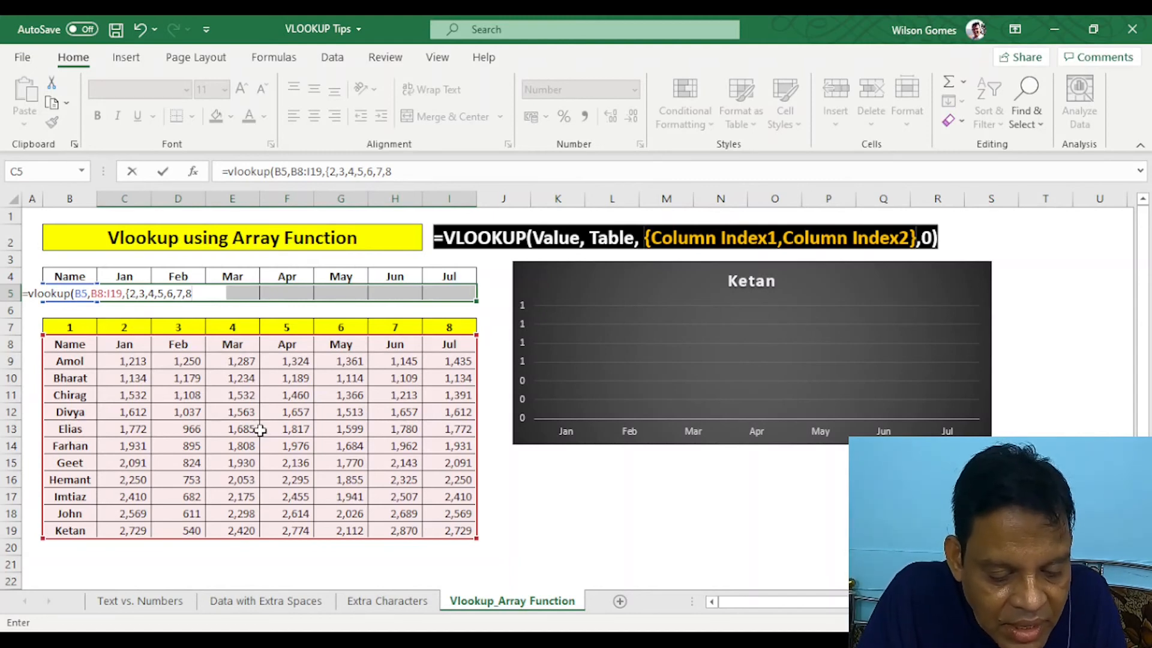
pyautogui.write('}')
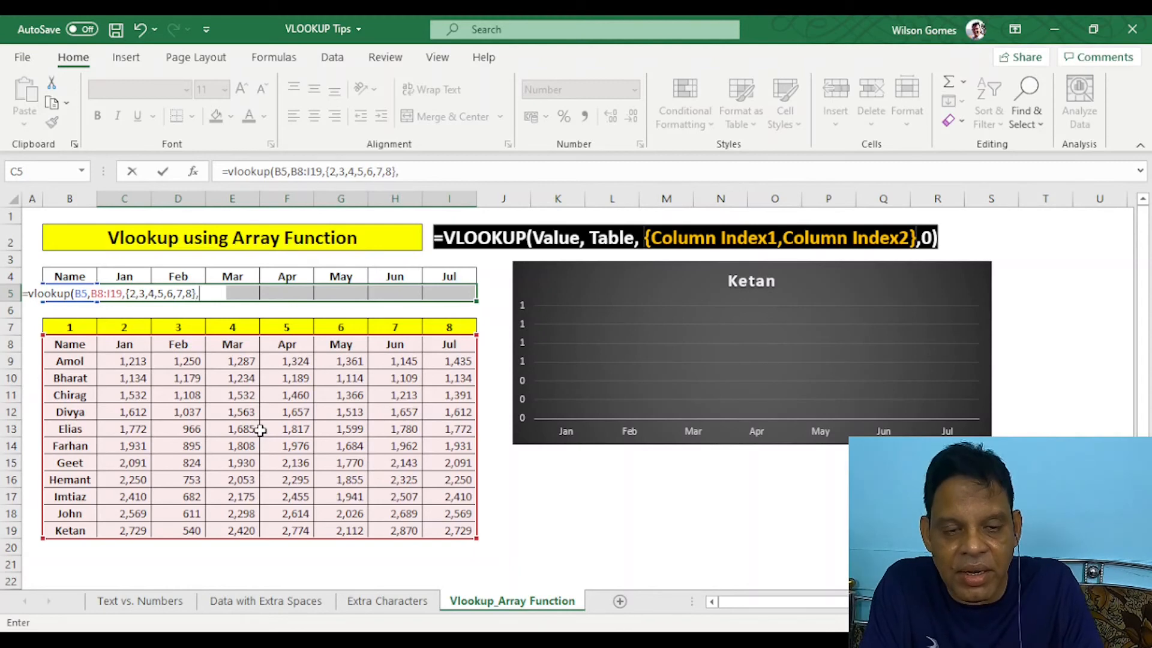
pyautogui.write(',')
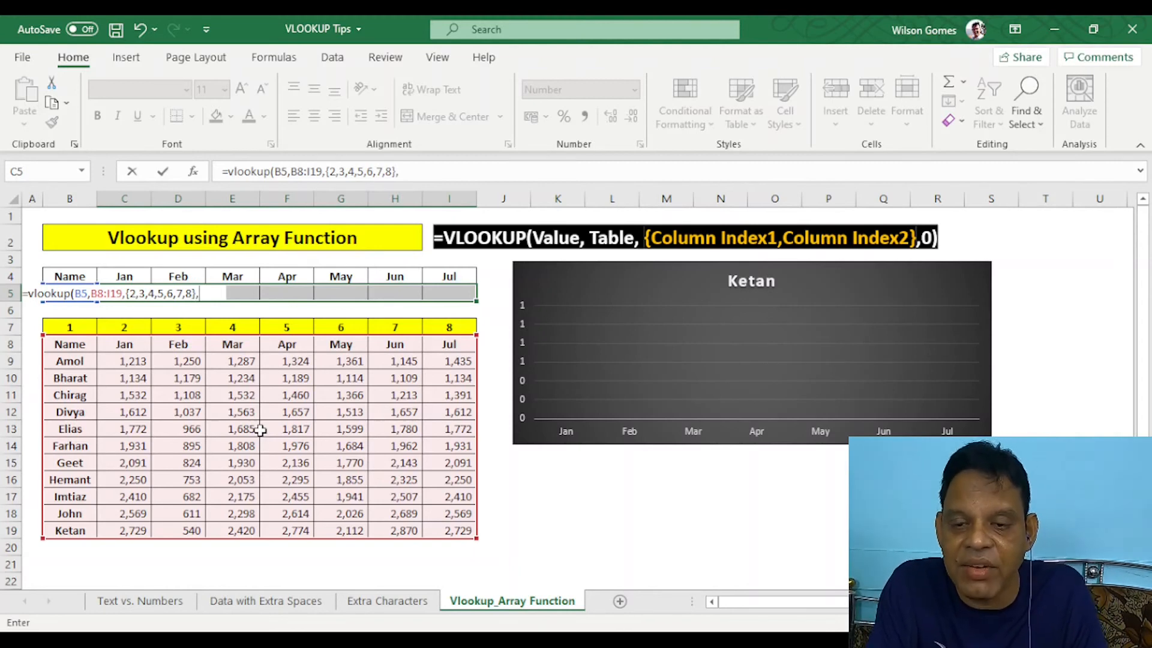
pyautogui.write('0')
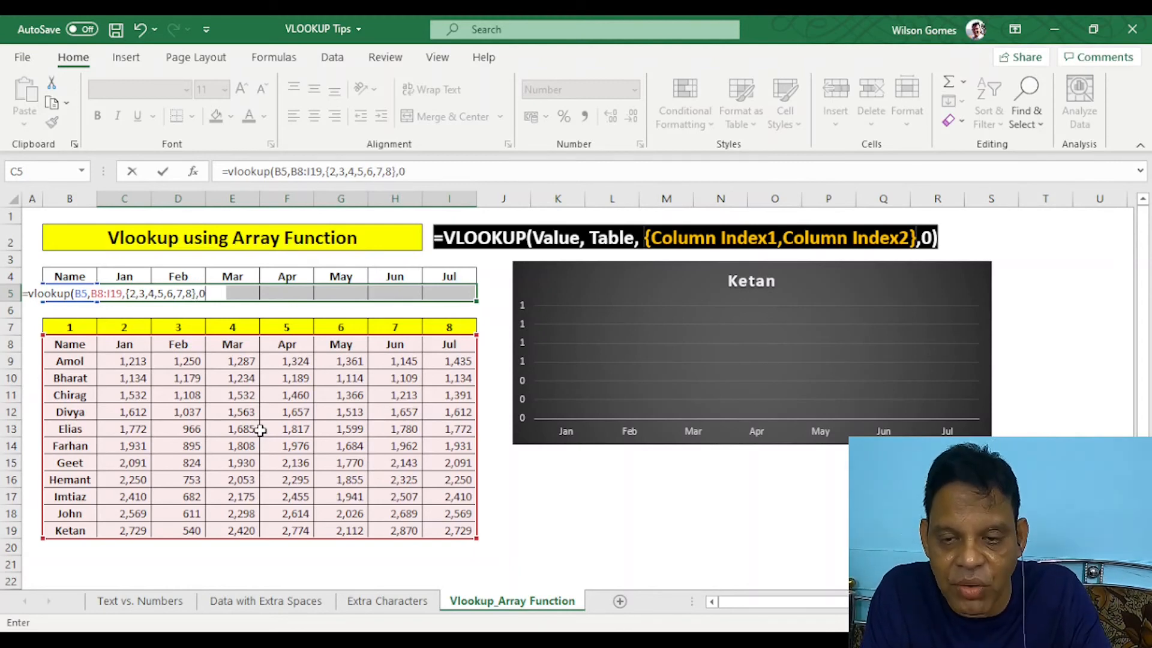
pyautogui.write(')')
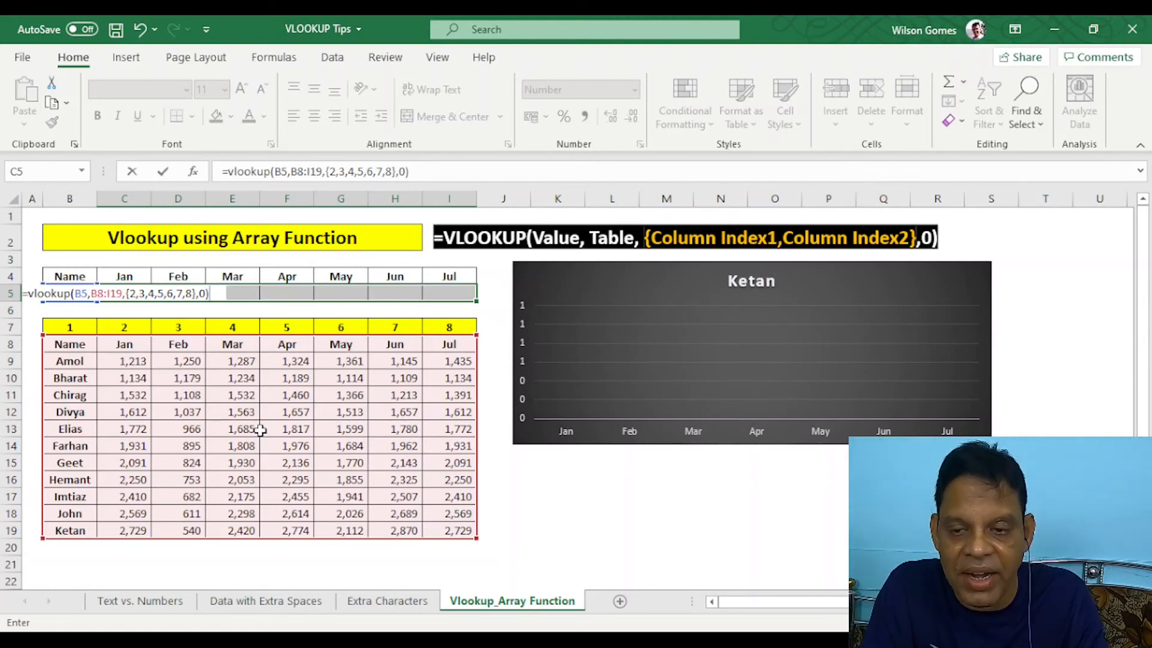
pyautogui.hotkey('ctrl', 'shift', 'Return')
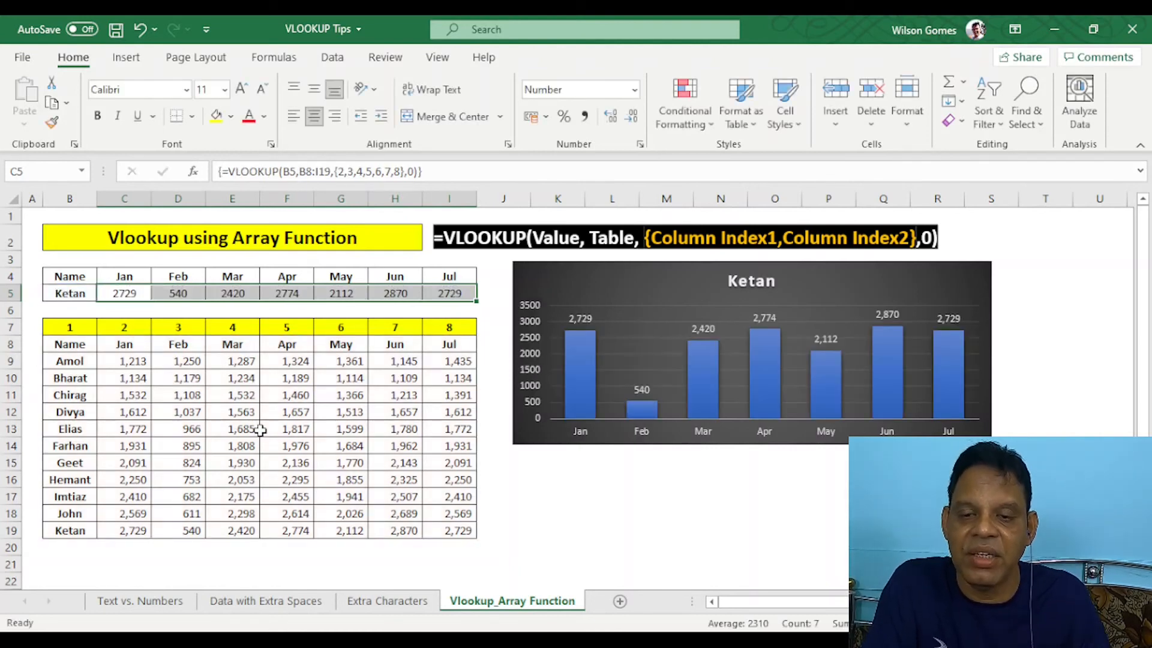
# Review the array VLOOKUP formula in C5 and the monthly values in C5:I5
pyautogui.click(667, 528)
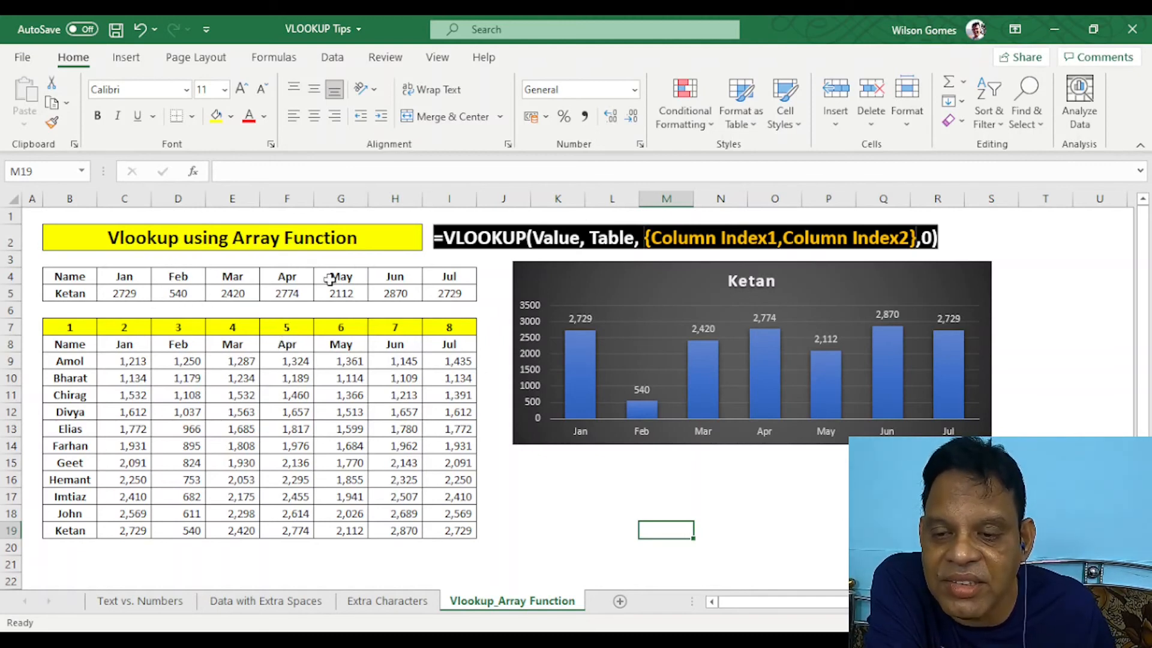
pyautogui.click(130, 293)
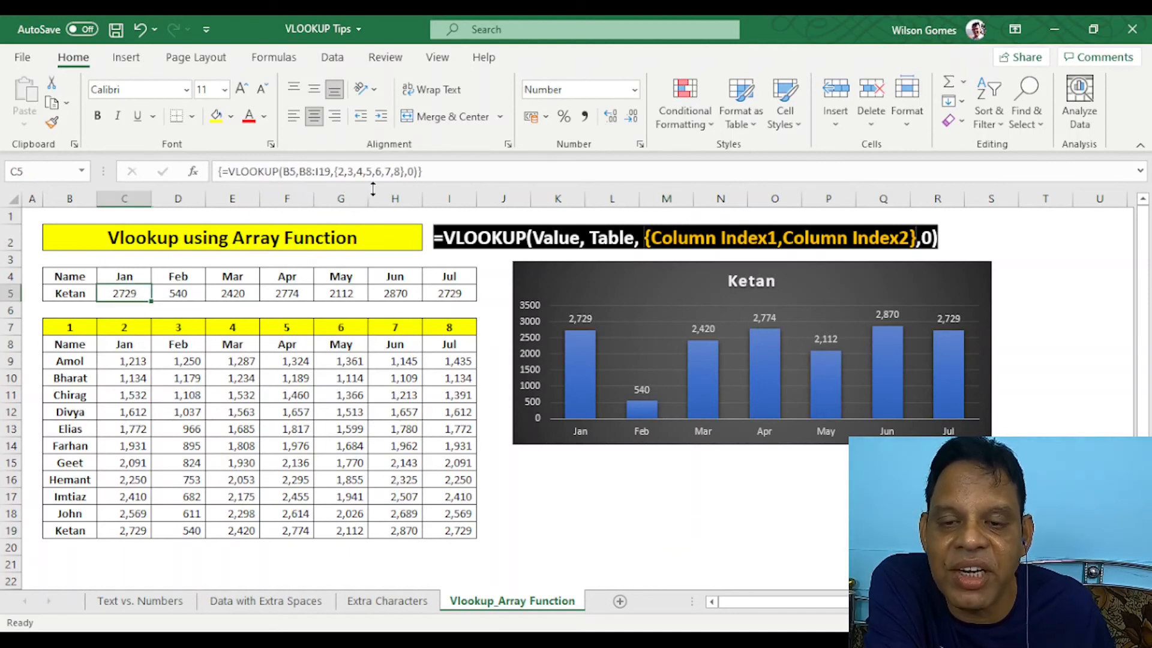
pyautogui.click(588, 567)
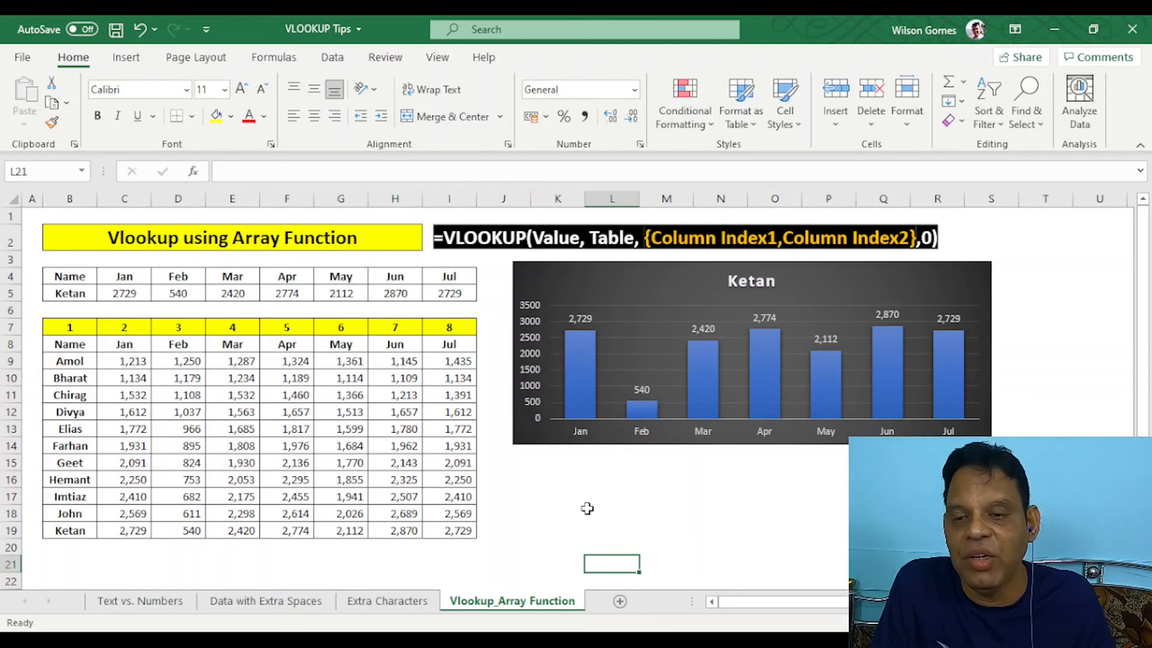
pyautogui.click(566, 470)
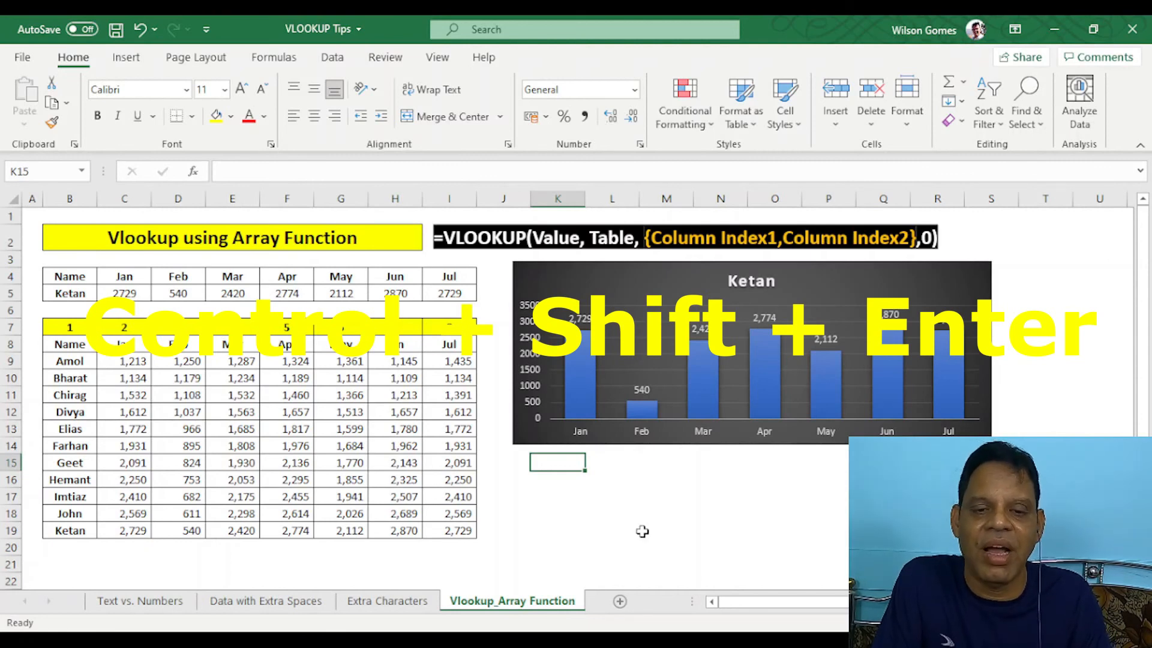
# Inspect the column chart's source ranges and its chart design options
pyautogui.click(643, 300)
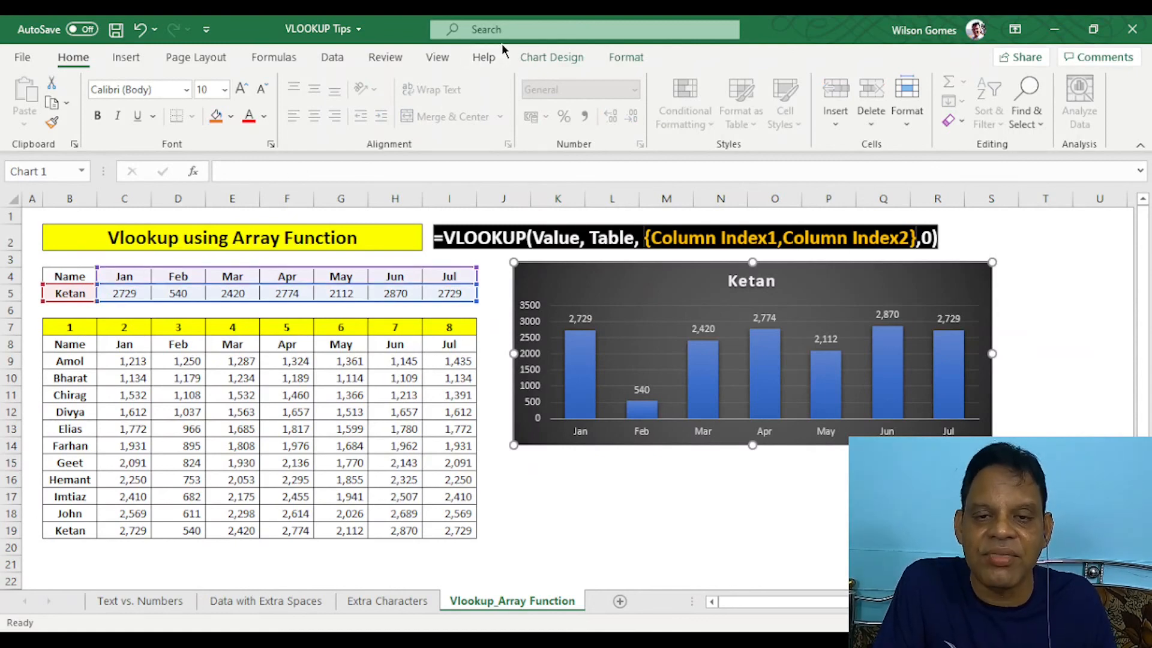
pyautogui.click(552, 58)
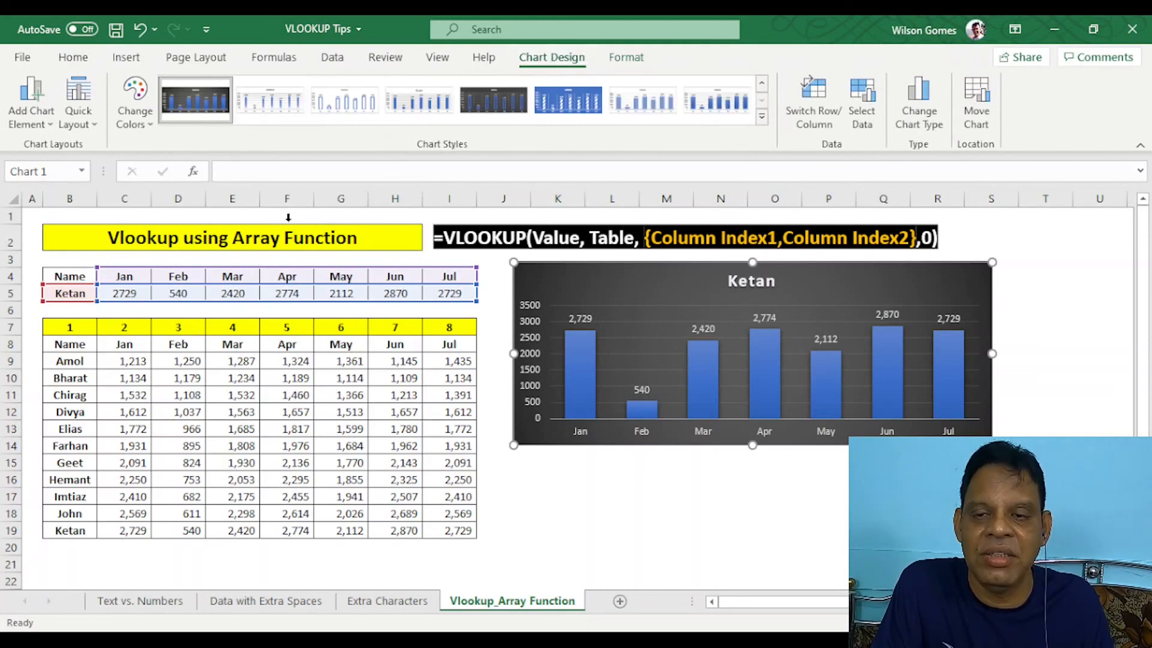
pyautogui.click(629, 528)
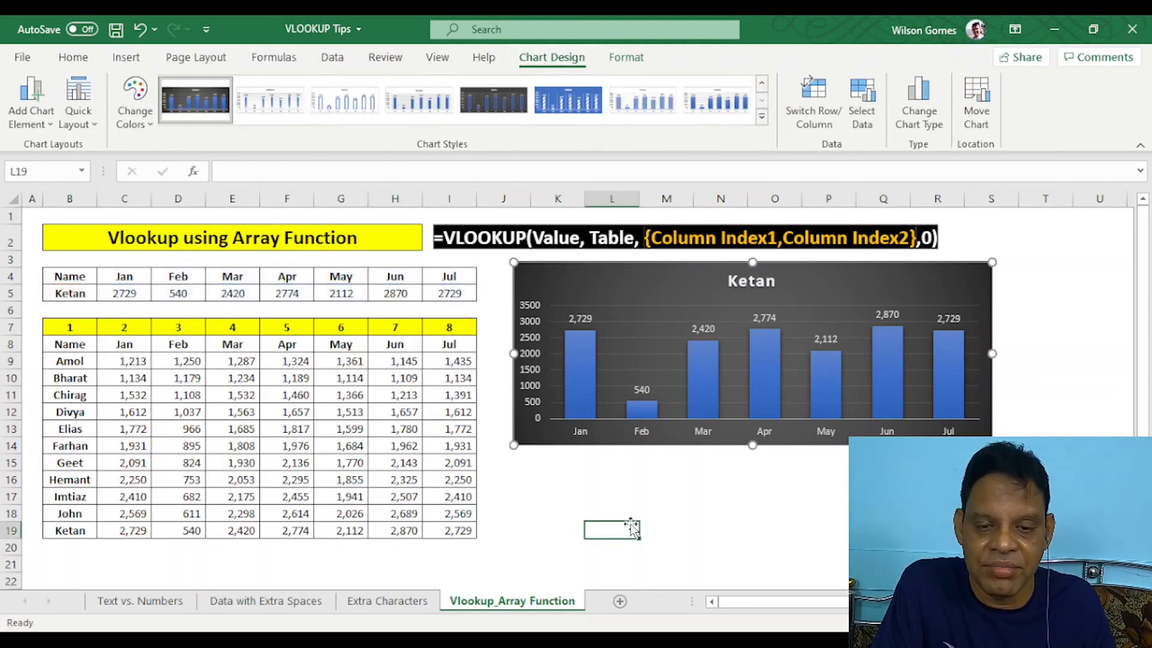
# Replace the lookup name in B5 with the name listed in B15, written in capitals
pyautogui.click(75, 294)
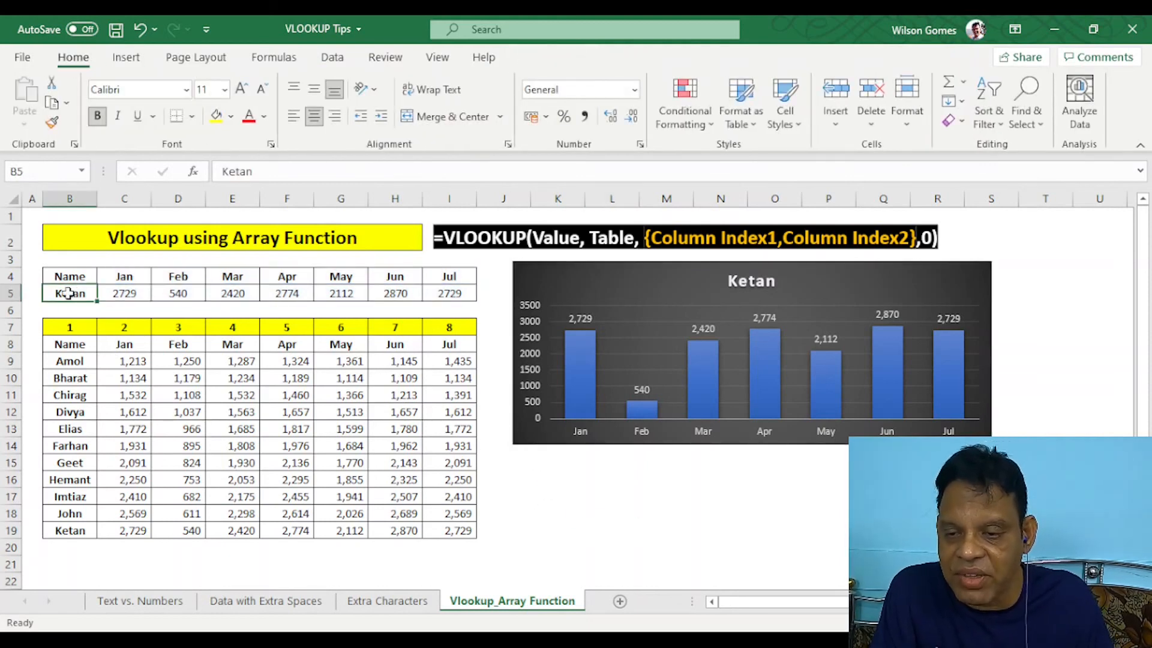
pyautogui.write('GEET')
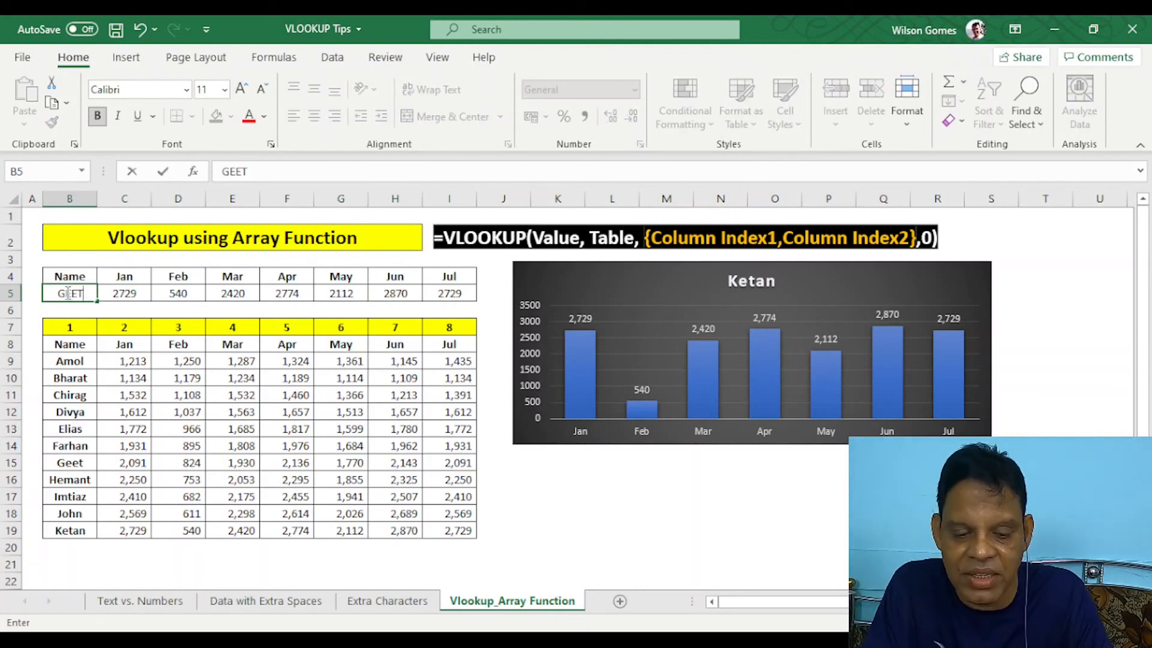
pyautogui.press('Return')
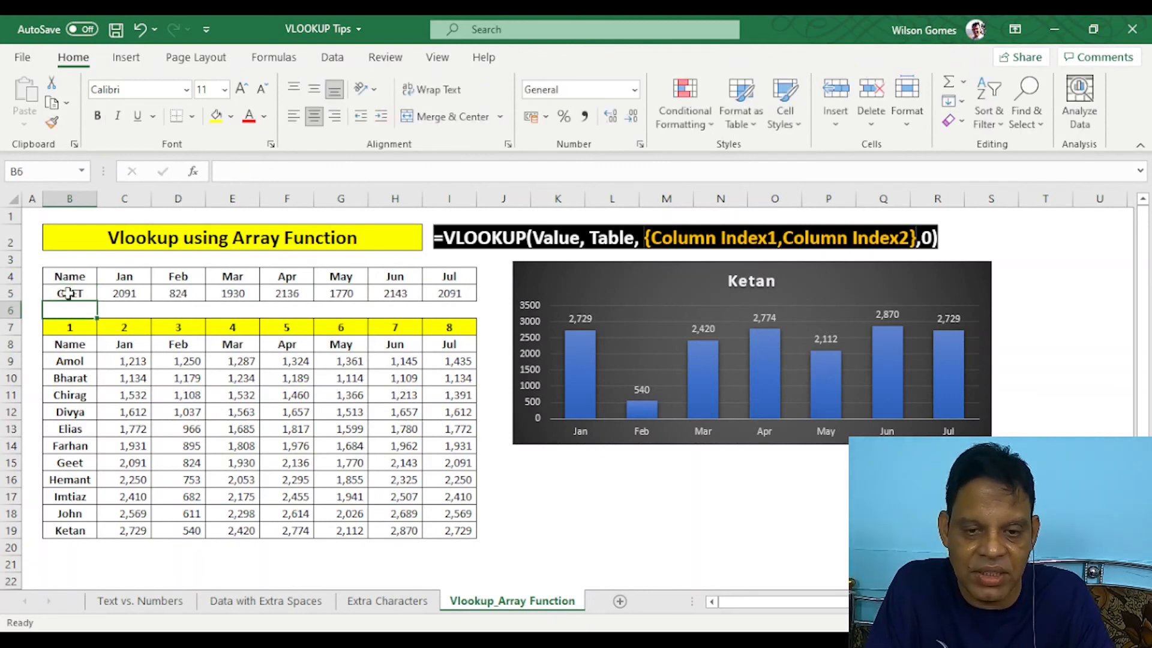